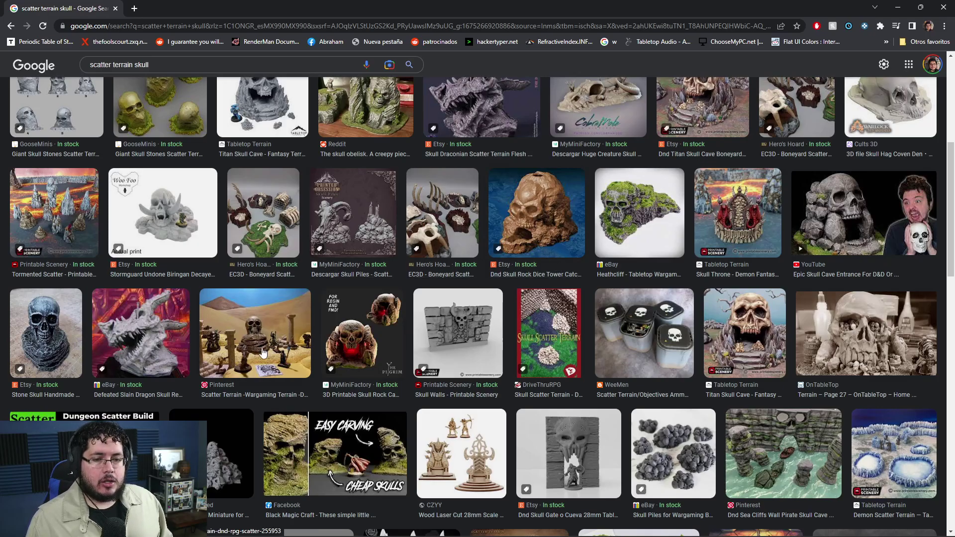
- Browse the skull scatter terrain images for reference and enlarge the desert scene with a skull on stacked rocks
click(276, 358)
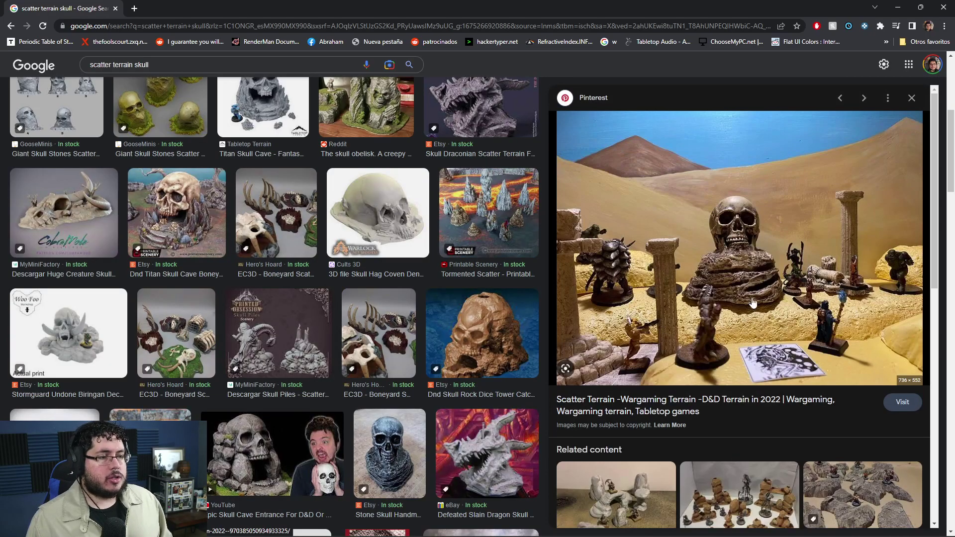
scroll(489, 313, down, 3)
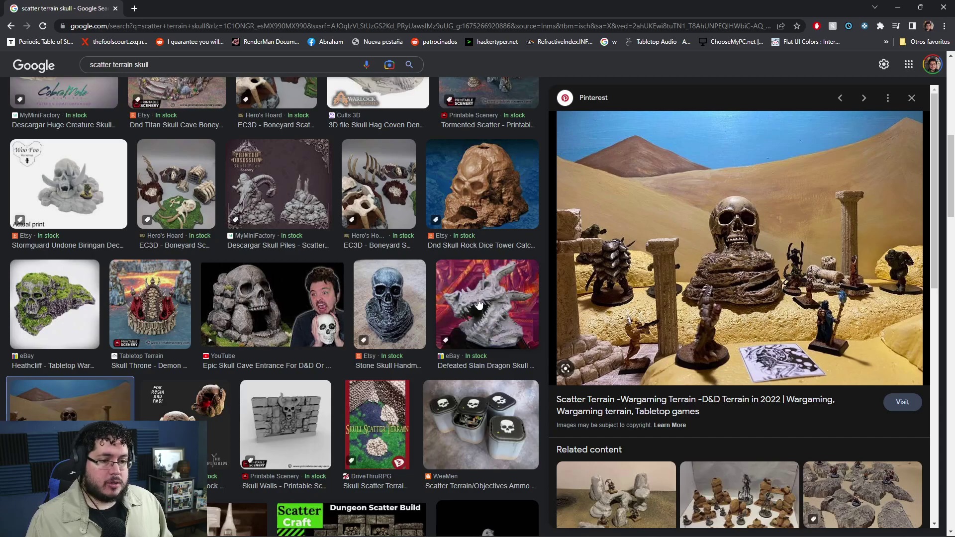
scroll(477, 303, down, 4)
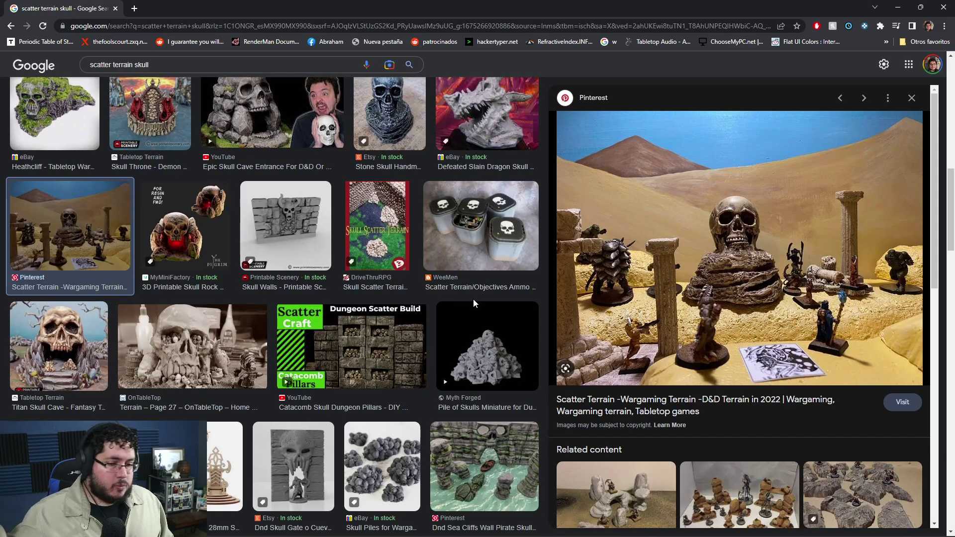
scroll(425, 297, down, 4)
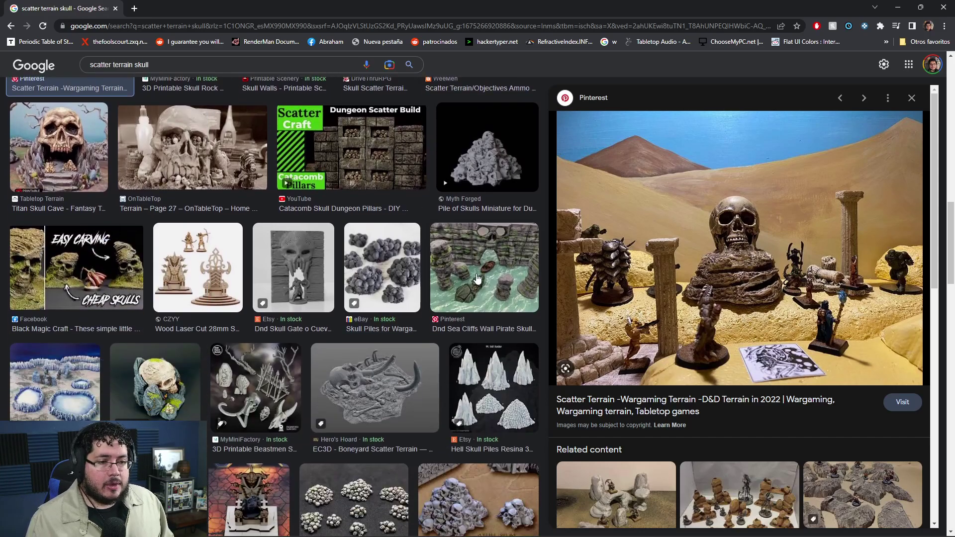
click(398, 394)
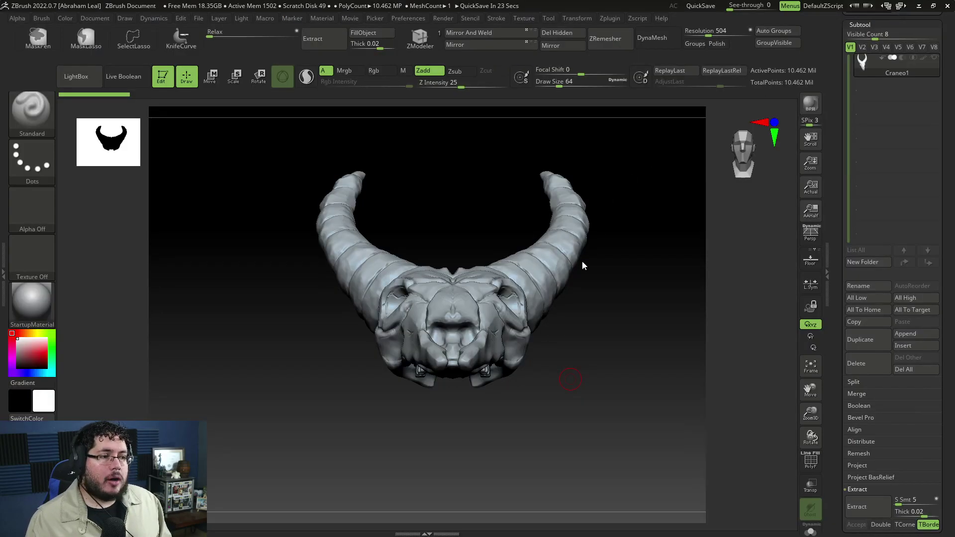
- Switch to ZBrush, append a Cube3D subtool below the skull and show both subtools together
drag(581, 262, 621, 308)
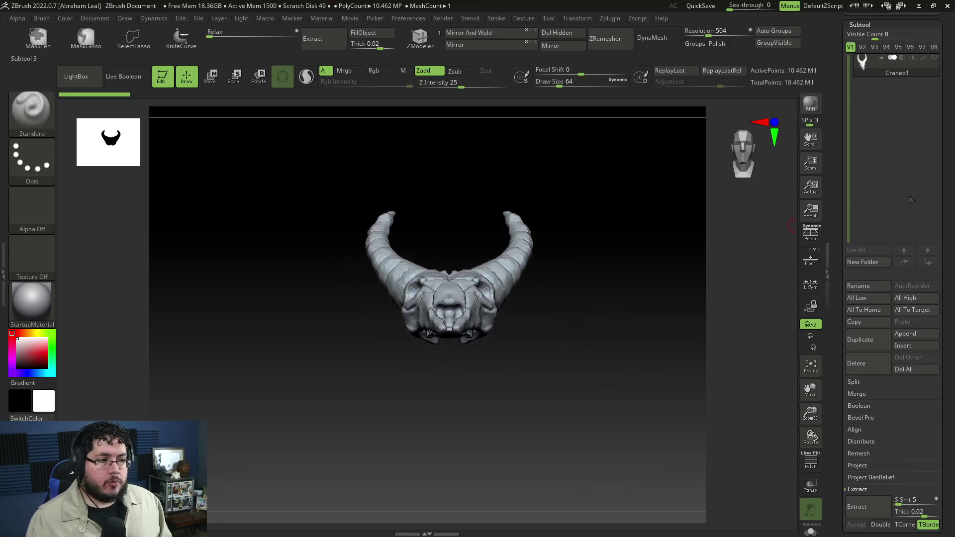
click(912, 332)
click(619, 323)
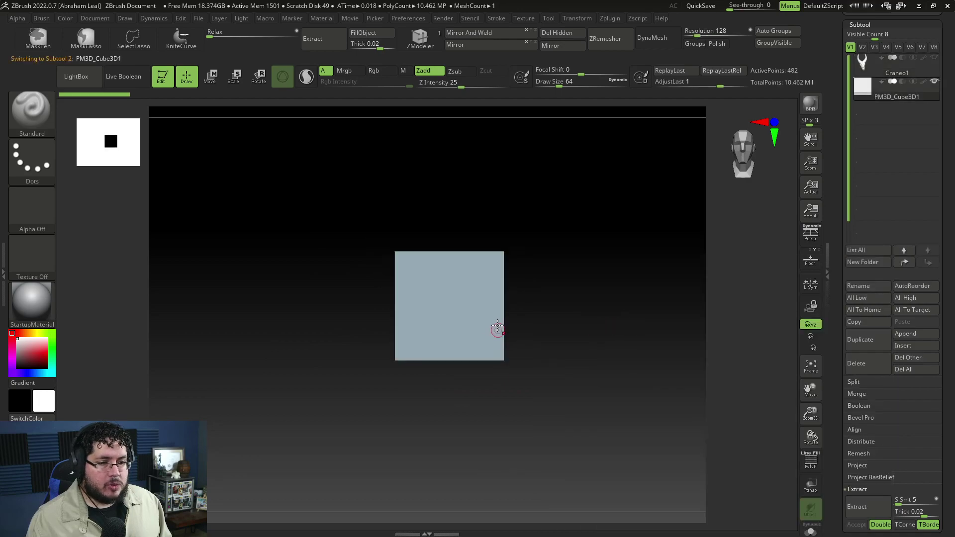
key(w)
click(934, 64)
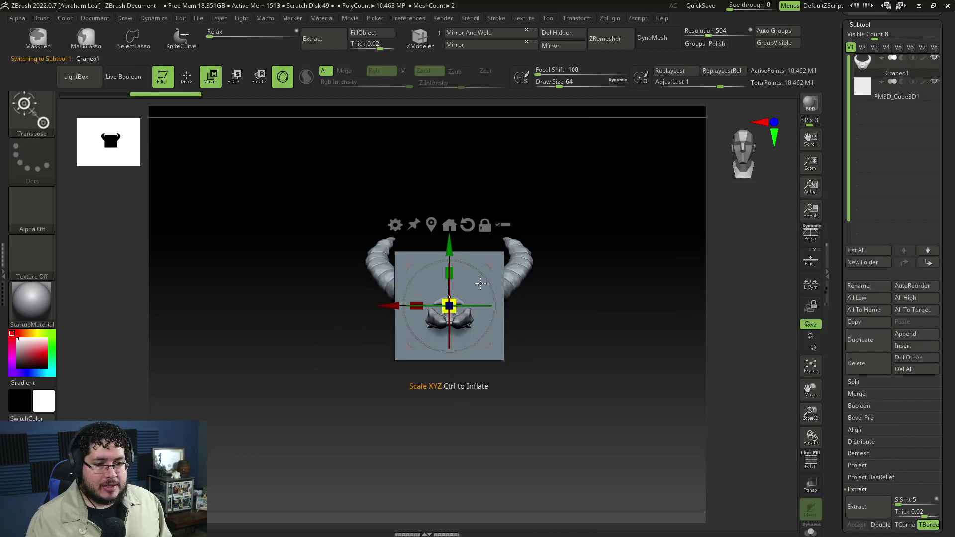
- Flatten the cube into a thin slab, lower it beneath the skull, and enlarge its footprint to form a base
key(e)
click(457, 284)
drag(452, 274, 454, 327)
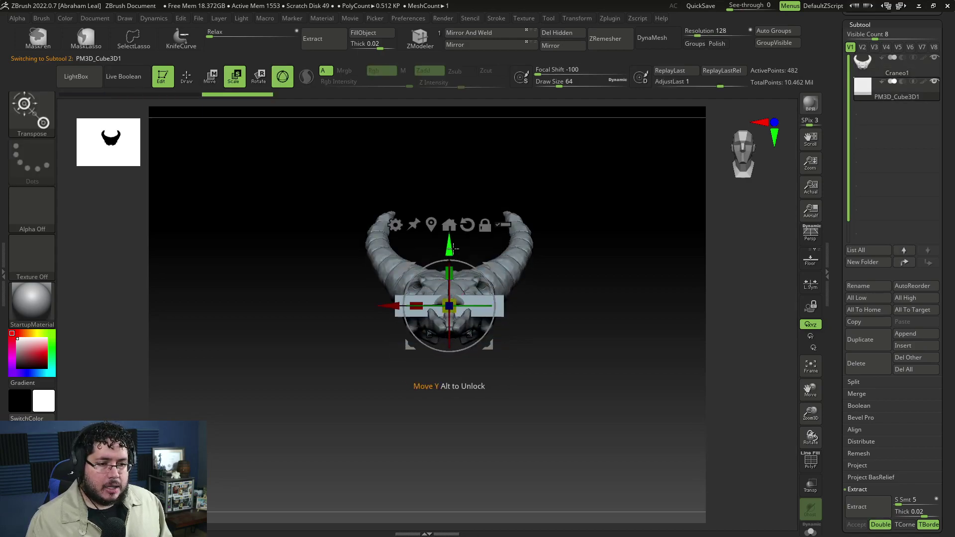
drag(453, 248, 453, 282)
drag(562, 339, 536, 418)
drag(453, 381, 451, 410)
drag(388, 341, 348, 341)
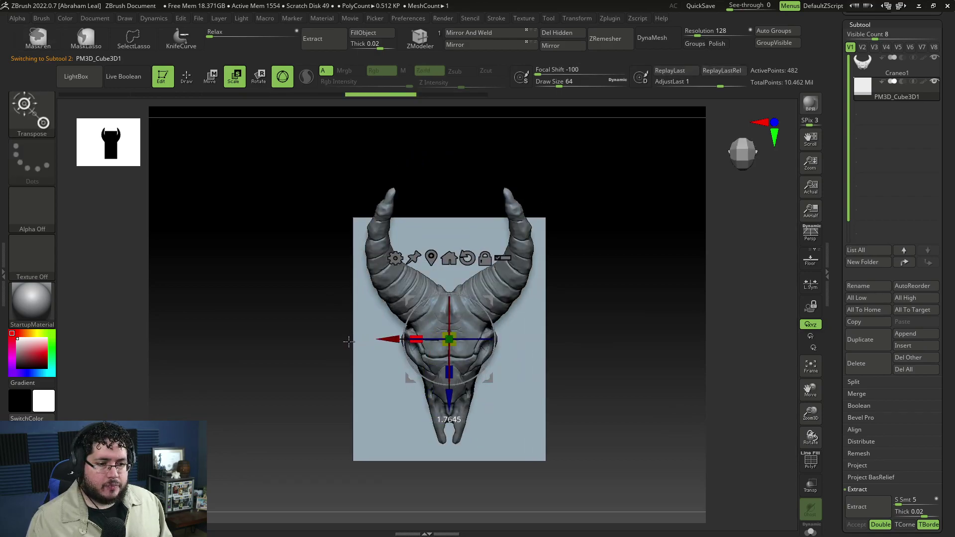
mouse_move(599, 283)
mouse_down()
mouse_move(611, 250)
mouse_move(611, 274)
mouse_up()
drag(450, 283, 450, 280)
- Select the skull and rotate it sideways so it leans over on the slab
key(q)
mouse_move(499, 305)
mouse_down()
mouse_move(587, 330)
mouse_move(614, 290)
mouse_move(540, 354)
mouse_up()
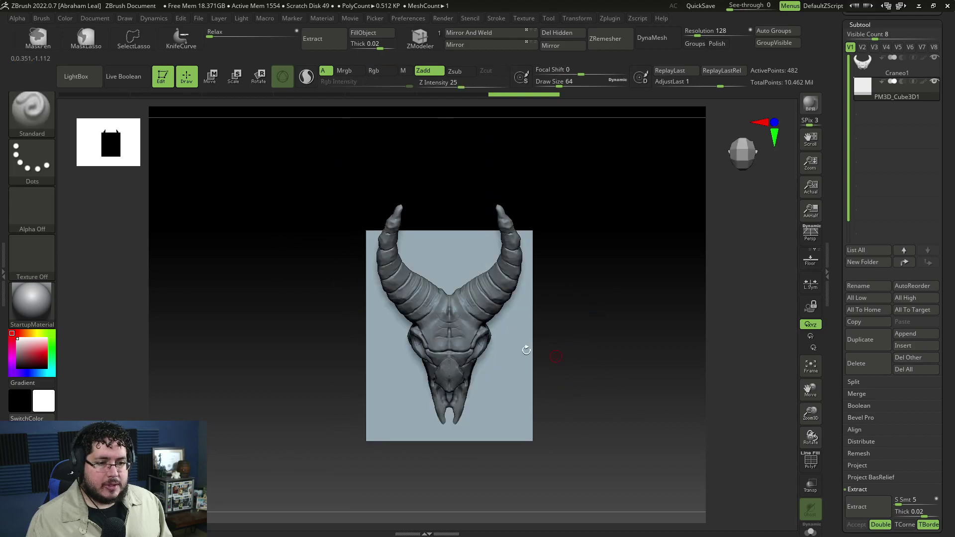
alt+click(468, 319)
drag(574, 268, 632, 297)
key(w)
drag(485, 261, 481, 295)
drag(432, 231, 434, 238)
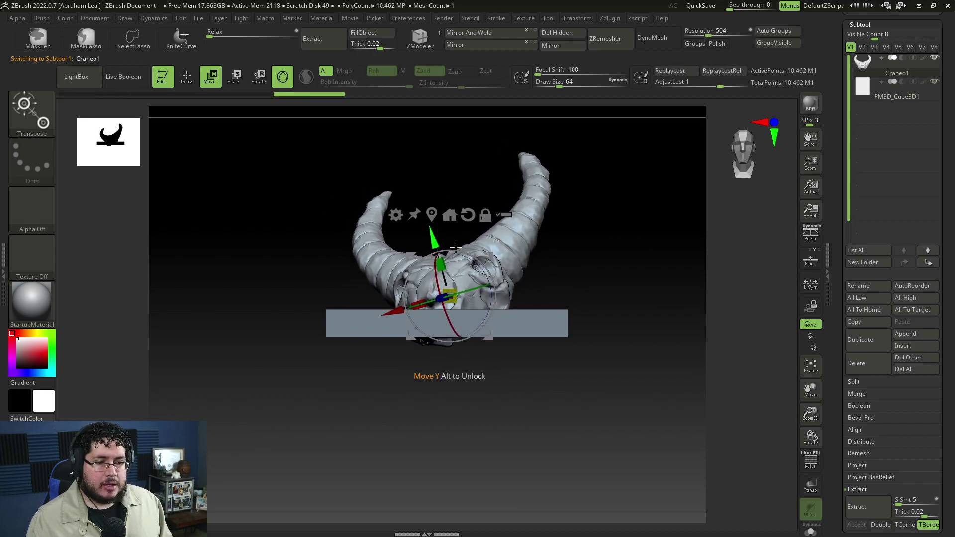
- Refine the skull's rotation and height so it rests tilted and partly sunk into the slab
key(q)
mouse_move(580, 281)
mouse_down()
mouse_move(605, 310)
mouse_move(544, 298)
mouse_up()
key(w)
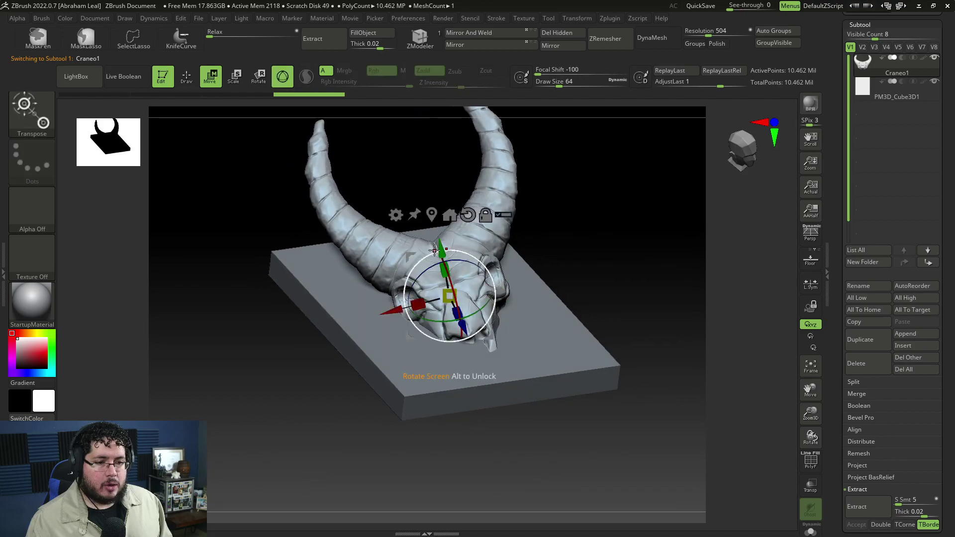
drag(452, 282, 450, 275)
drag(574, 251, 537, 256)
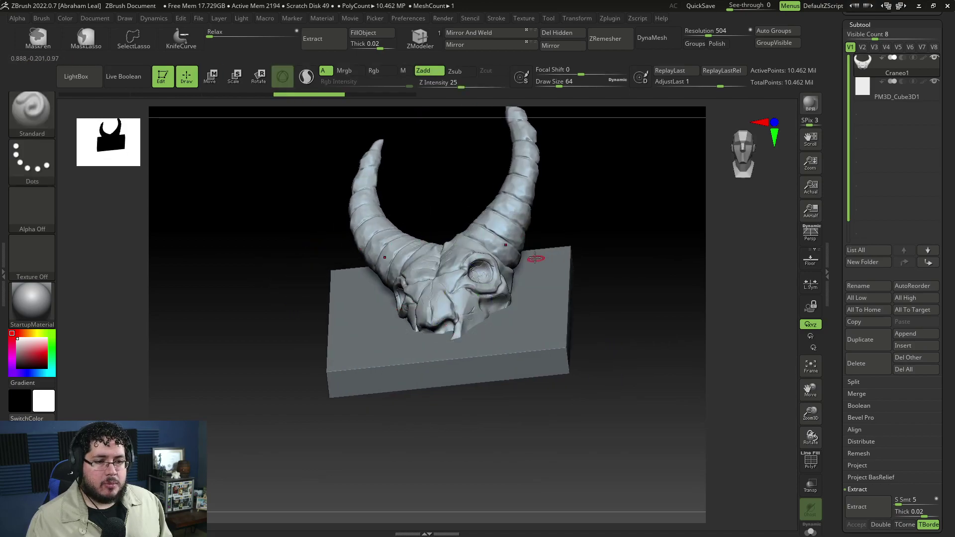
ctrl+drag(426, 246, 424, 240)
mouse_move(596, 268)
mouse_down()
mouse_move(639, 260)
mouse_move(628, 221)
mouse_move(526, 294)
mouse_move(571, 288)
mouse_up()
- Select the slab, choose the KnifeCurve brush for cutting, and convert the slab to DynaMesh at resolution 128
key(q)
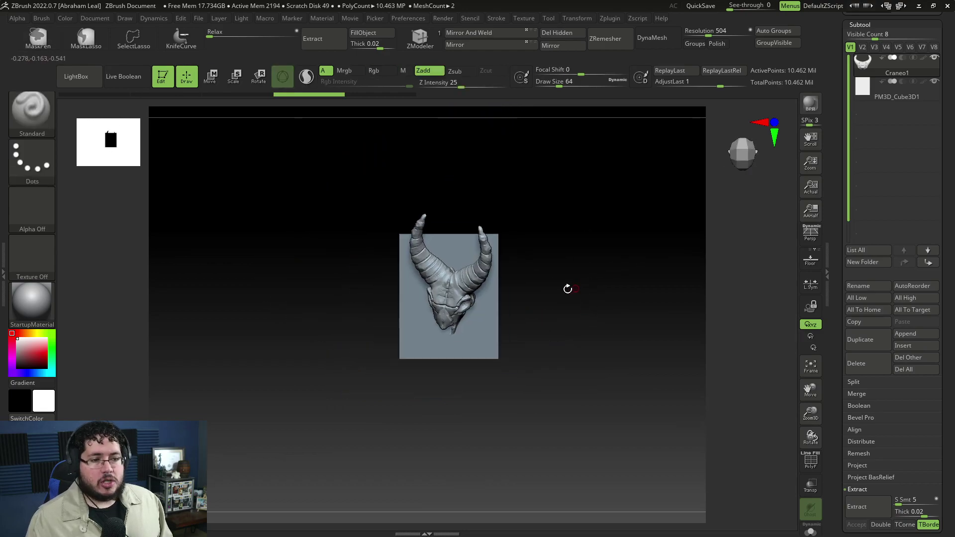
alt+click(494, 328)
key(f)
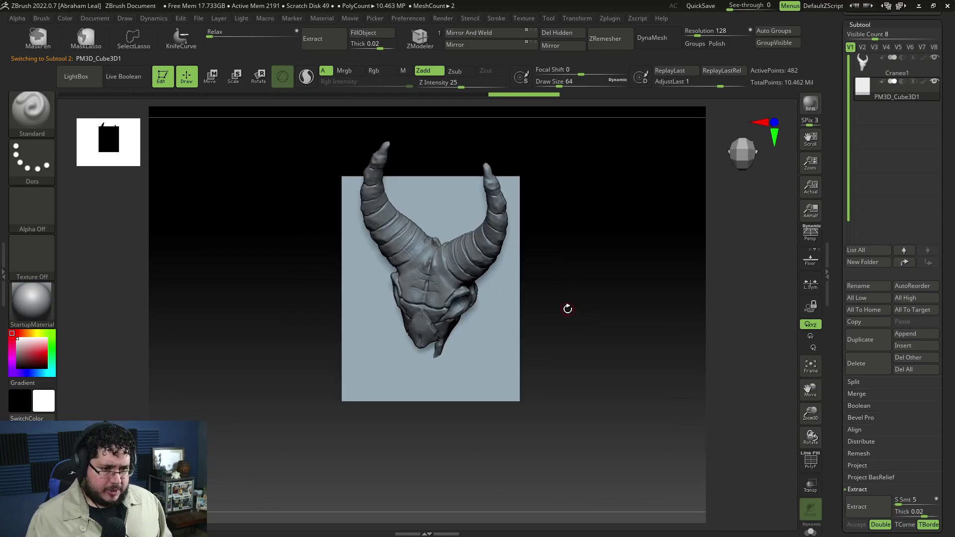
alt+drag(548, 206, 555, 228)
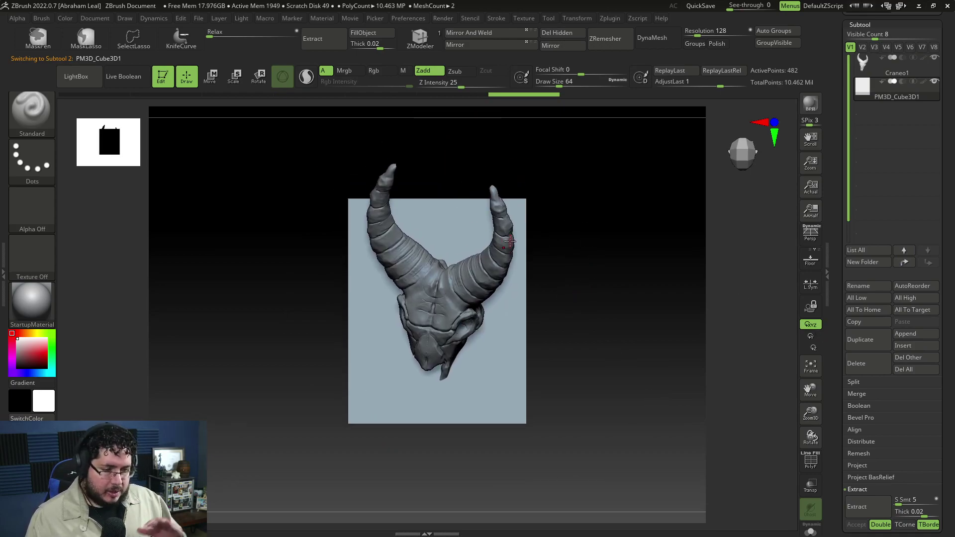
key(ctrl+shift)
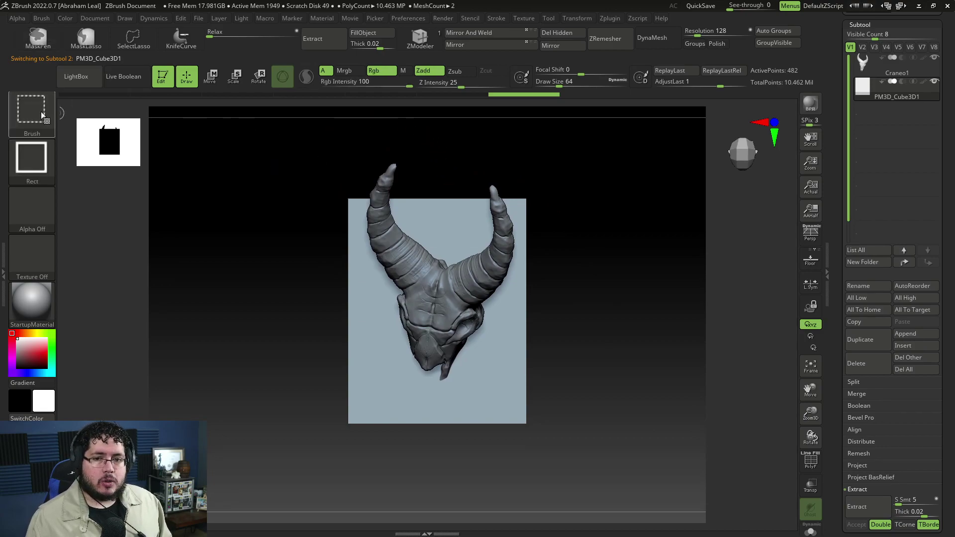
click(41, 115)
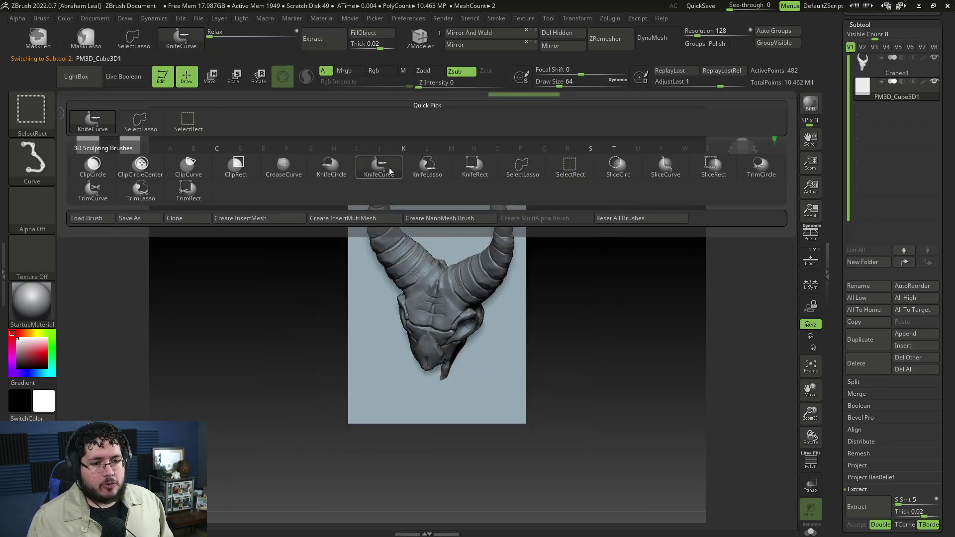
click(389, 171)
click(27, 119)
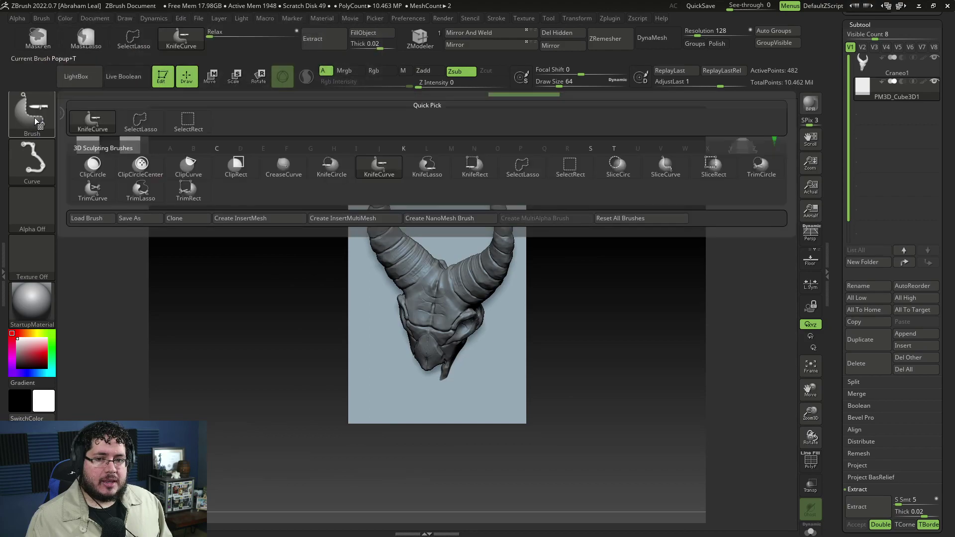
click(667, 40)
- Slice off the slab's four corners and trim its side and lower edges into an irregular polygonal outline
ctrl+shift+drag(423, 155, 560, 300)
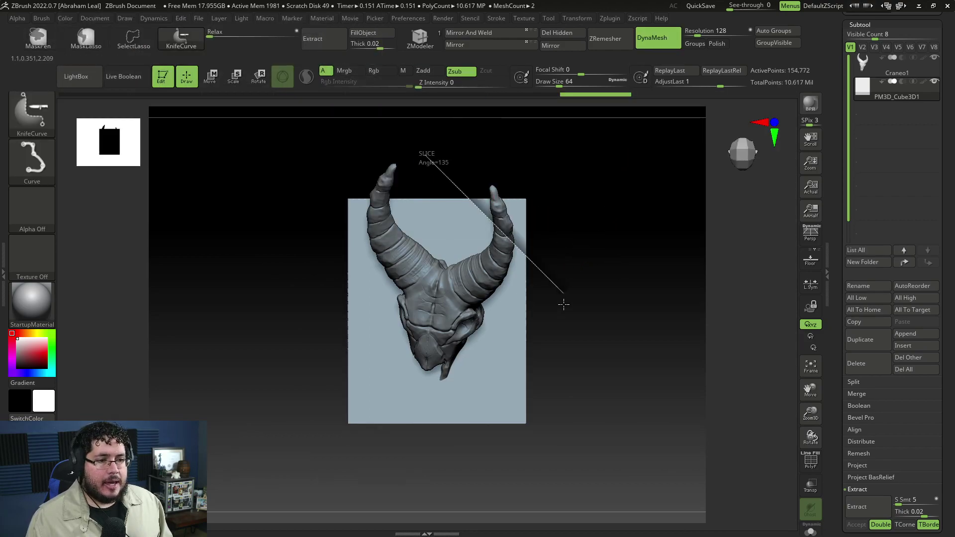
ctrl+shift+drag(330, 294, 485, 106)
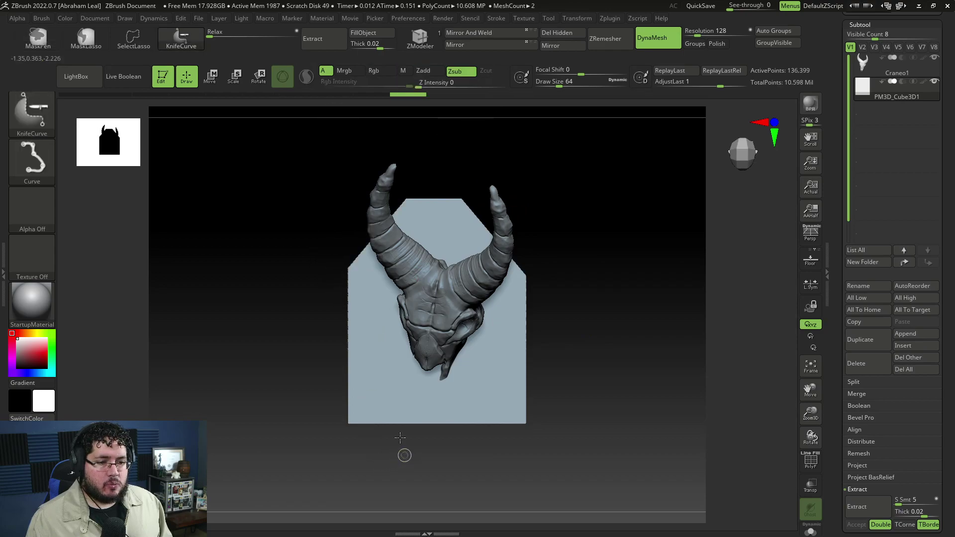
ctrl+shift+drag(403, 452, 271, 264)
ctrl+shift+drag(446, 477, 572, 348)
ctrl+shift+drag(517, 241, 553, 365)
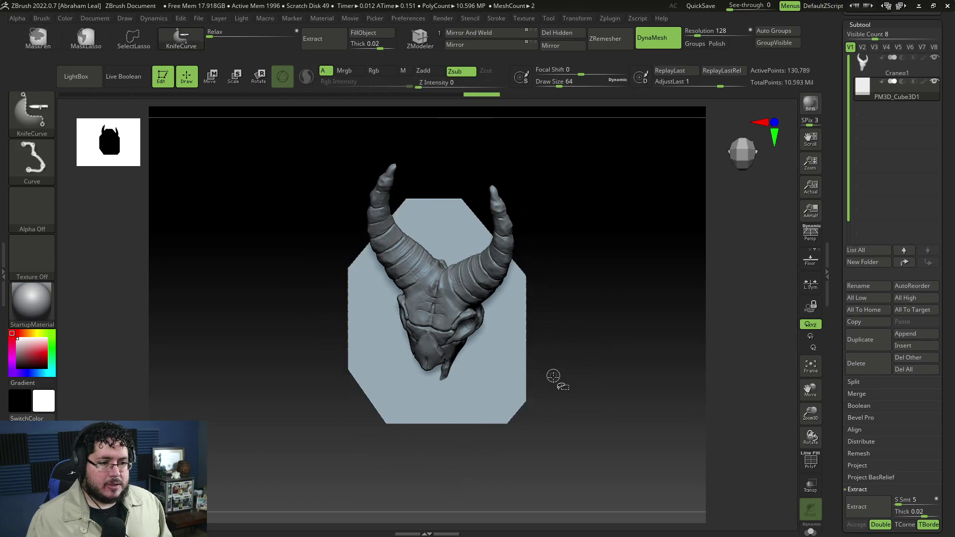
mouse_move(518, 246)
ctrl+shift+mouse_down()
mouse_move(554, 368)
mouse_move(516, 304)
ctrl+shift+mouse_up()
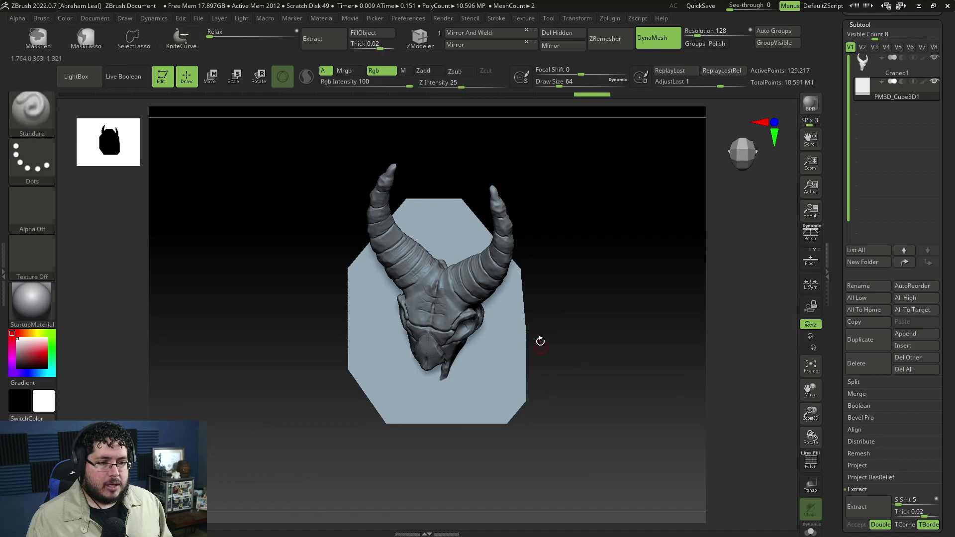
ctrl+shift+drag(547, 365, 437, 494)
ctrl+shift+drag(439, 449, 329, 394)
mouse_move(268, 368)
ctrl+mouse_down()
mouse_move(294, 394)
mouse_move(341, 318)
mouse_move(324, 380)
mouse_move(429, 386)
mouse_move(467, 419)
mouse_move(498, 428)
mouse_move(500, 383)
ctrl+mouse_up()
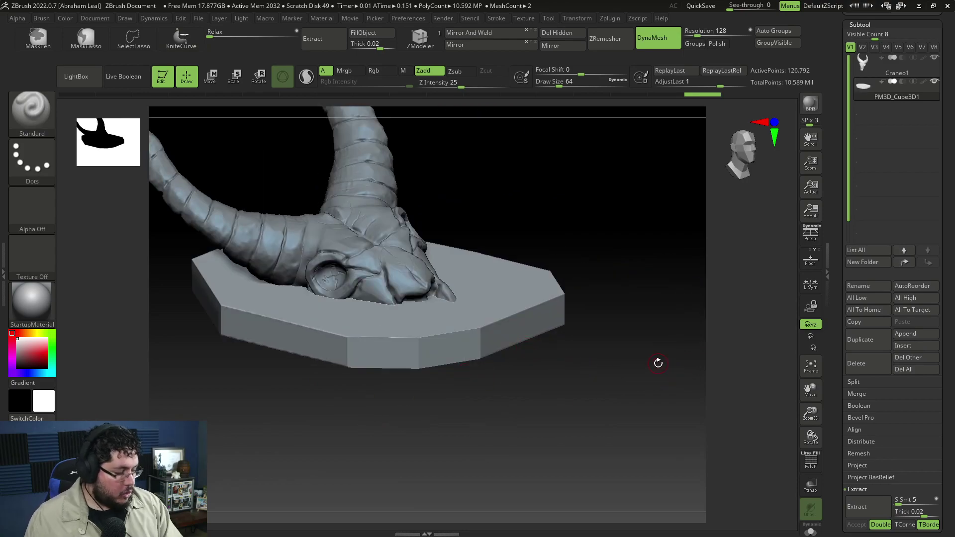
- Choose the TrimDynamic brush with a draw size of about 167 and bevel the slab's upper rim in front of the skull
key(b)
key(t)
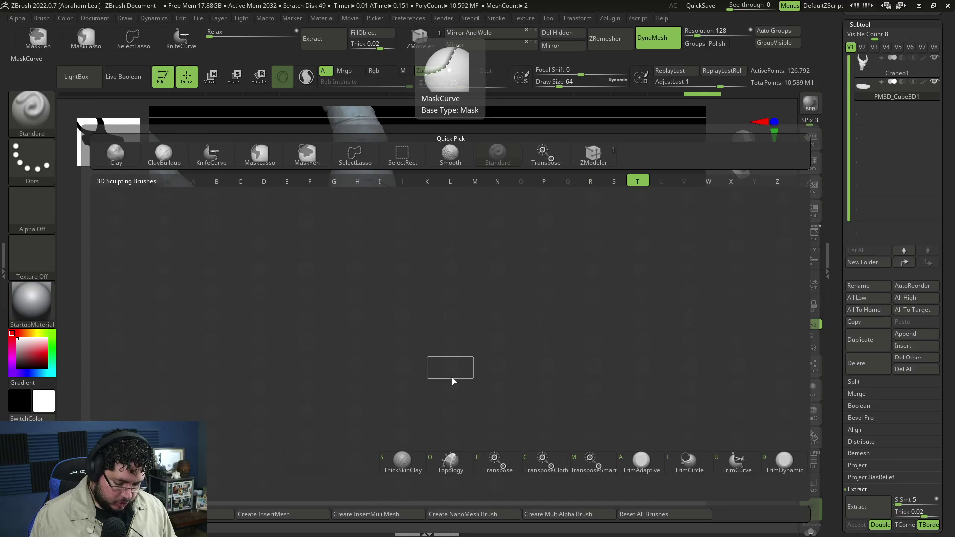
key(d)
key(space)
drag(538, 282, 542, 283)
mouse_move(572, 233)
mouse_down()
mouse_move(635, 277)
mouse_move(479, 330)
mouse_up()
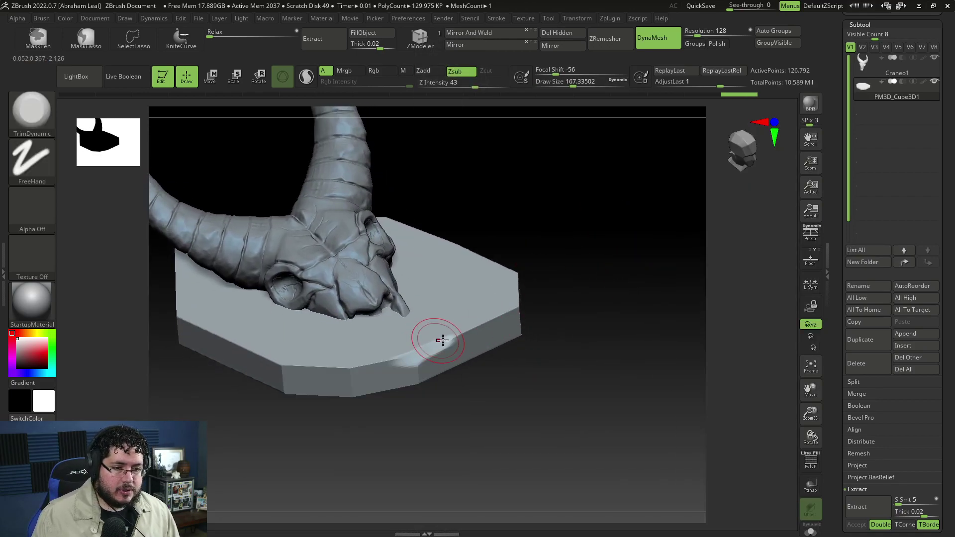
mouse_move(549, 279)
mouse_down()
mouse_move(499, 320)
mouse_move(537, 300)
mouse_up()
- Continue bevelling the slab's rim around the skull's snout with TrimDynamic at a draw size of about 212
mouse_move(610, 308)
mouse_down()
mouse_move(567, 279)
mouse_move(549, 287)
mouse_move(570, 267)
mouse_move(519, 309)
mouse_up()
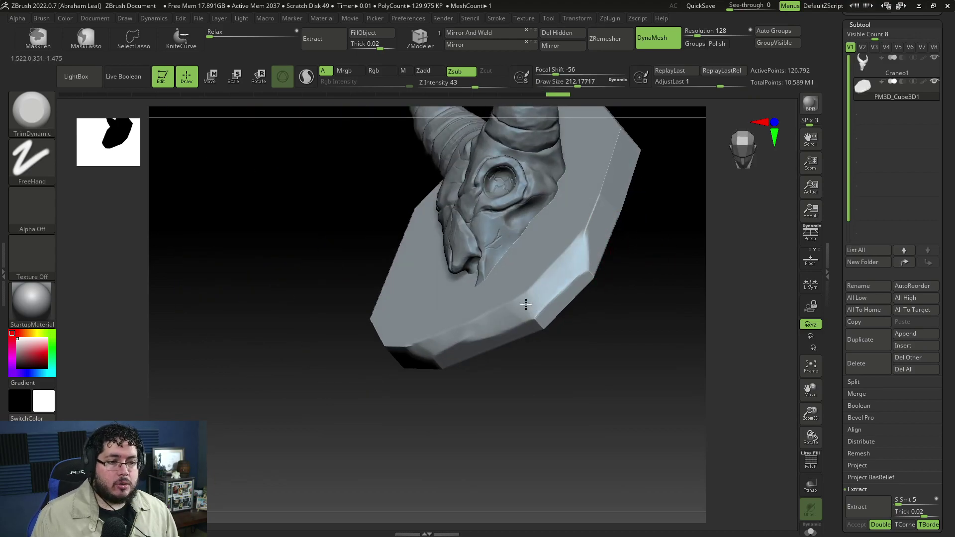
mouse_move(530, 364)
mouse_down()
mouse_move(588, 347)
mouse_move(512, 273)
mouse_up()
mouse_move(378, 268)
mouse_down()
mouse_move(414, 304)
mouse_move(464, 322)
mouse_up()
drag(460, 371, 470, 403)
mouse_move(434, 319)
mouse_down()
mouse_move(466, 329)
mouse_move(512, 320)
mouse_move(421, 304)
mouse_move(477, 325)
mouse_up()
mouse_move(445, 393)
mouse_down()
mouse_move(425, 354)
mouse_move(441, 383)
mouse_up()
- Slice the slab from the side with KnifeCurve to slope its top face and trim its underside, and remesh it
mouse_move(438, 273)
mouse_down()
mouse_move(341, 341)
mouse_move(326, 305)
mouse_move(353, 377)
mouse_move(352, 330)
mouse_move(580, 271)
mouse_move(580, 287)
mouse_move(578, 276)
mouse_up()
ctrl+shift+drag(463, 258, 678, 319)
mouse_move(573, 347)
mouse_down()
mouse_move(652, 351)
mouse_move(546, 337)
mouse_move(367, 256)
mouse_move(634, 322)
mouse_move(622, 320)
mouse_move(639, 312)
mouse_move(622, 317)
mouse_up()
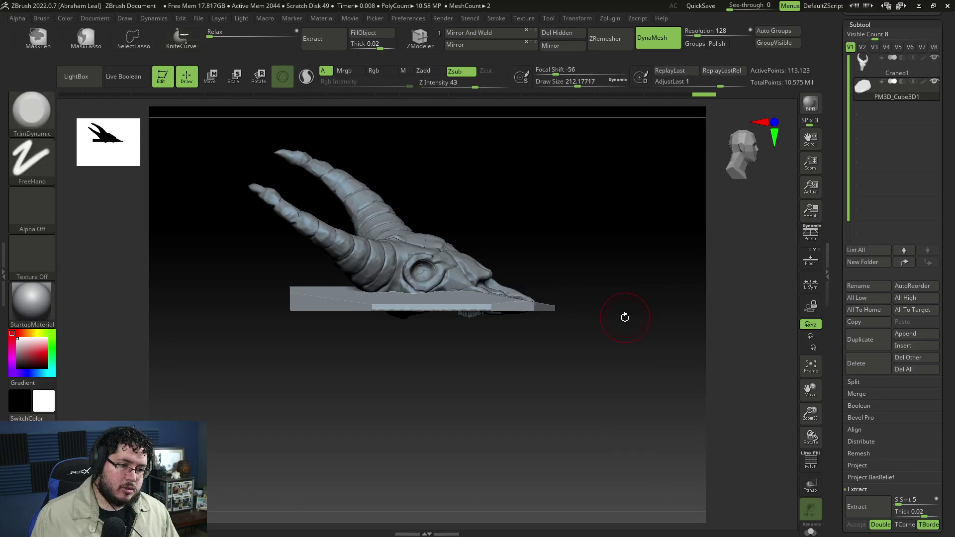
mouse_move(170, 381)
ctrl+shift+mouse_down()
mouse_move(409, 268)
mouse_move(542, 245)
ctrl+shift+mouse_up()
mouse_move(243, 326)
ctrl+shift+mouse_down()
mouse_move(525, 251)
mouse_move(571, 294)
mouse_move(529, 313)
mouse_move(490, 354)
ctrl+shift+mouse_up()
ctrl+drag(574, 323, 592, 336)
- Set the TrimDynamic draw size to about 167 and chamfer the slab's rim behind the horns
key(space)
drag(343, 281, 354, 281)
drag(321, 309, 323, 307)
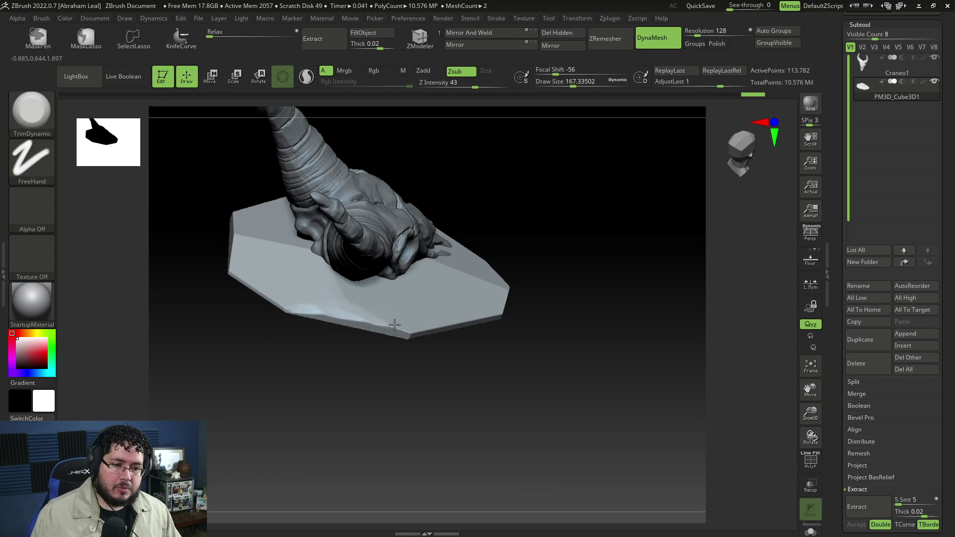
drag(392, 323, 367, 318)
drag(451, 324, 416, 325)
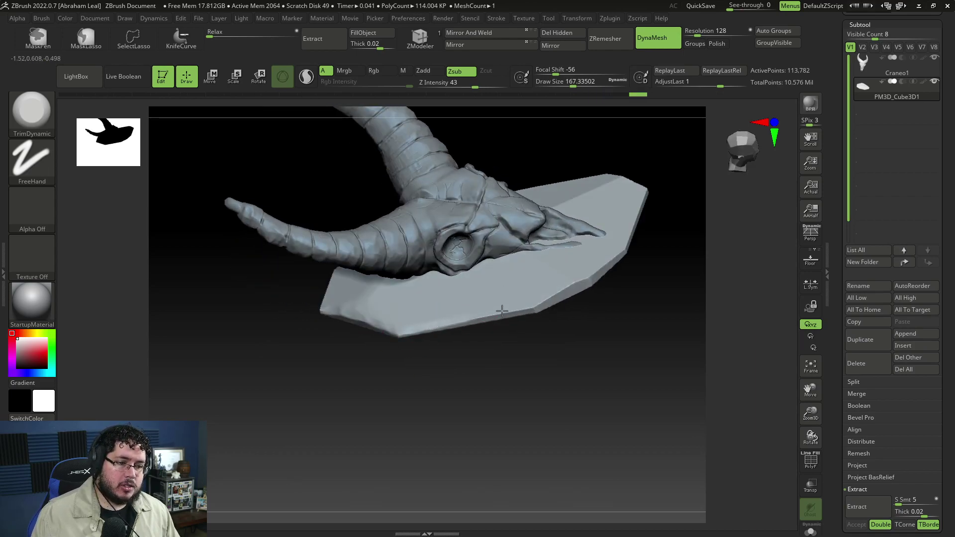
- Chamfer the slab's upper rim beside and in front of the skull's snout with TrimDynamic at a draw size of about 167
alt+right_drag(515, 326, 469, 326)
mouse_move(522, 294)
alt+right_down()
mouse_move(497, 311)
mouse_move(511, 320)
mouse_move(541, 271)
mouse_move(542, 329)
alt+right_up()
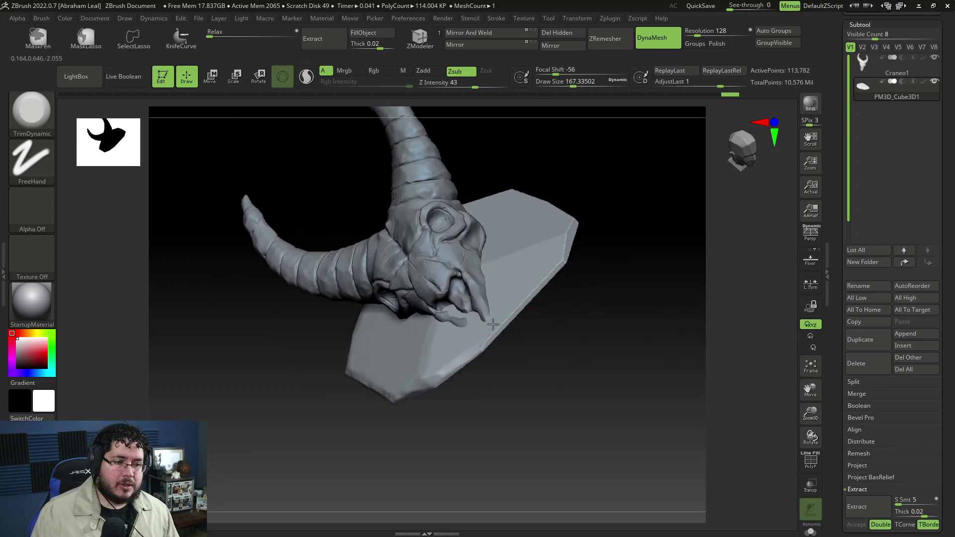
mouse_move(538, 271)
right_down()
mouse_move(558, 288)
mouse_move(525, 280)
right_up()
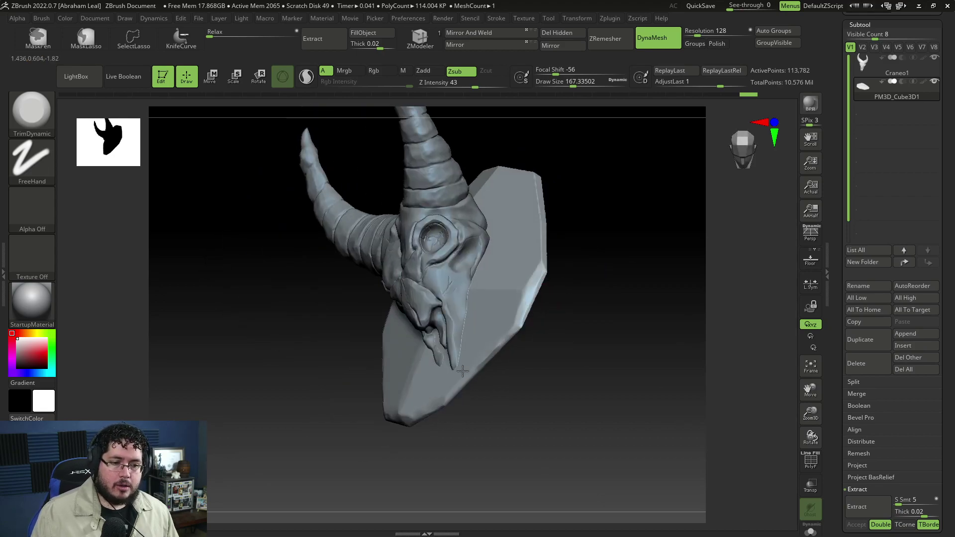
mouse_move(491, 351)
right_down()
mouse_move(543, 347)
mouse_move(456, 313)
mouse_move(547, 333)
mouse_move(486, 313)
right_up()
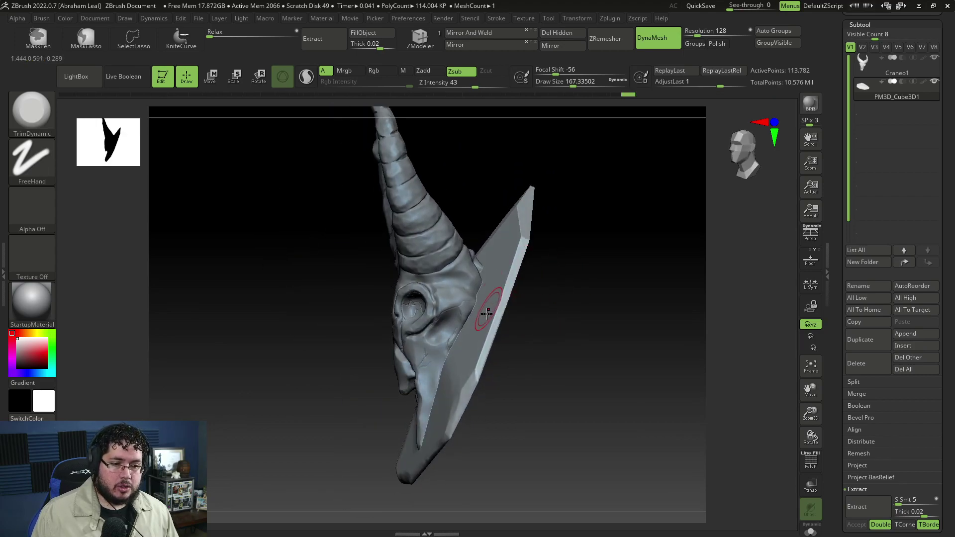
mouse_move(520, 281)
right_down()
mouse_move(499, 306)
mouse_move(550, 337)
mouse_move(486, 290)
right_up()
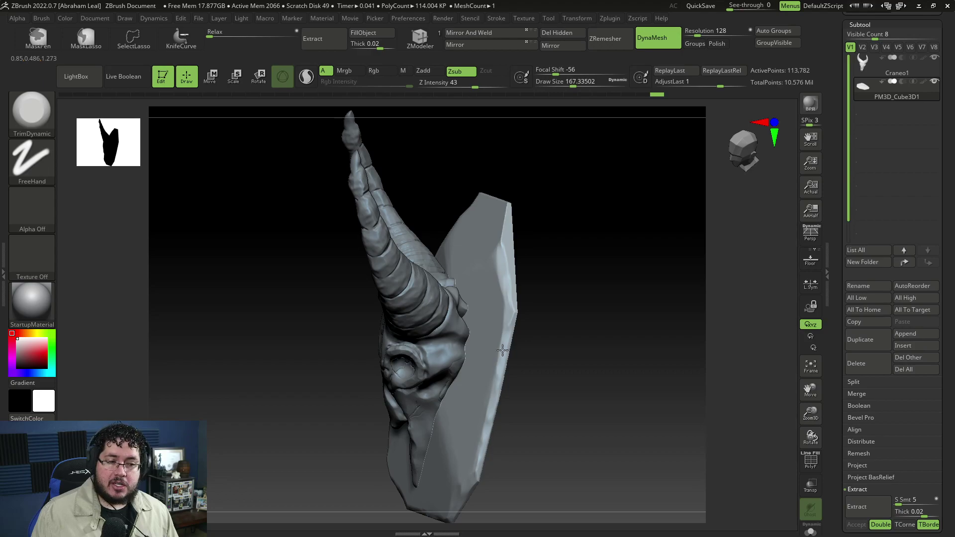
- Continue the TrimDynamic chamfer along the slab's side rim and around behind the horns
mouse_move(506, 297)
right_down()
mouse_move(513, 332)
mouse_move(491, 317)
right_up()
mouse_move(522, 272)
right_down()
mouse_move(491, 297)
mouse_move(516, 266)
mouse_move(482, 268)
right_up()
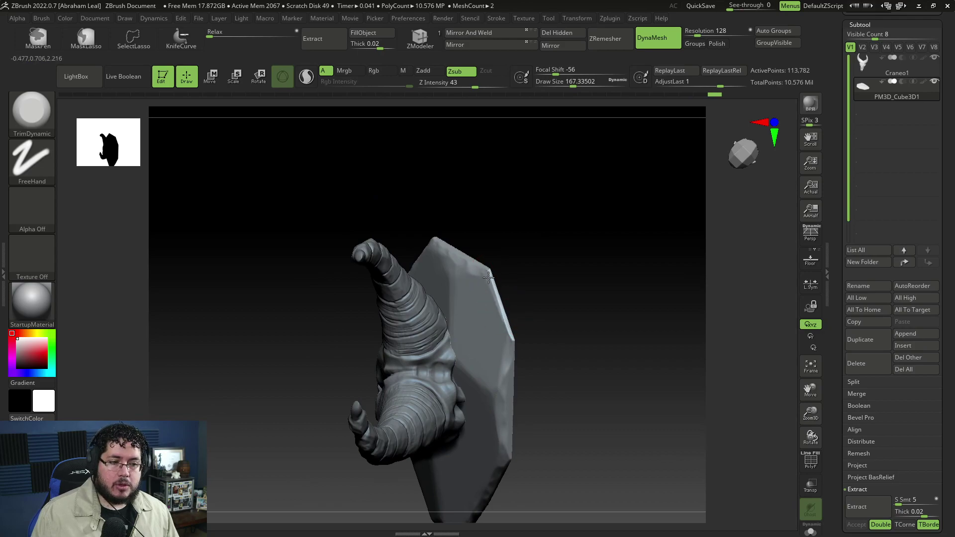
mouse_move(595, 330)
right_down()
mouse_move(605, 260)
mouse_move(586, 315)
mouse_move(622, 386)
mouse_move(605, 272)
right_up()
mouse_move(507, 269)
right_down()
mouse_move(565, 383)
mouse_move(595, 298)
mouse_move(583, 268)
right_up()
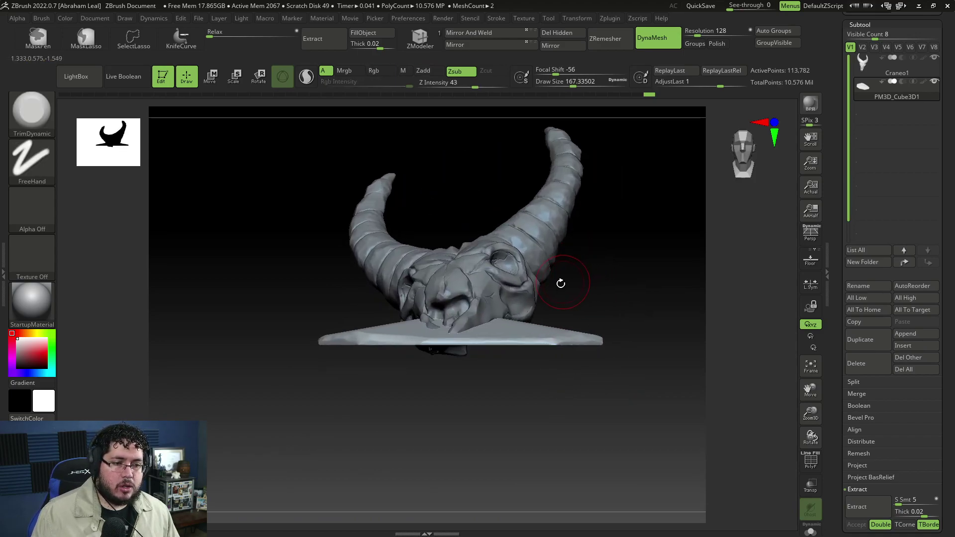
mouse_move(579, 311)
right_down()
mouse_move(582, 264)
mouse_move(581, 312)
right_up()
drag(577, 272, 478, 378)
alt+drag(592, 327, 604, 273)
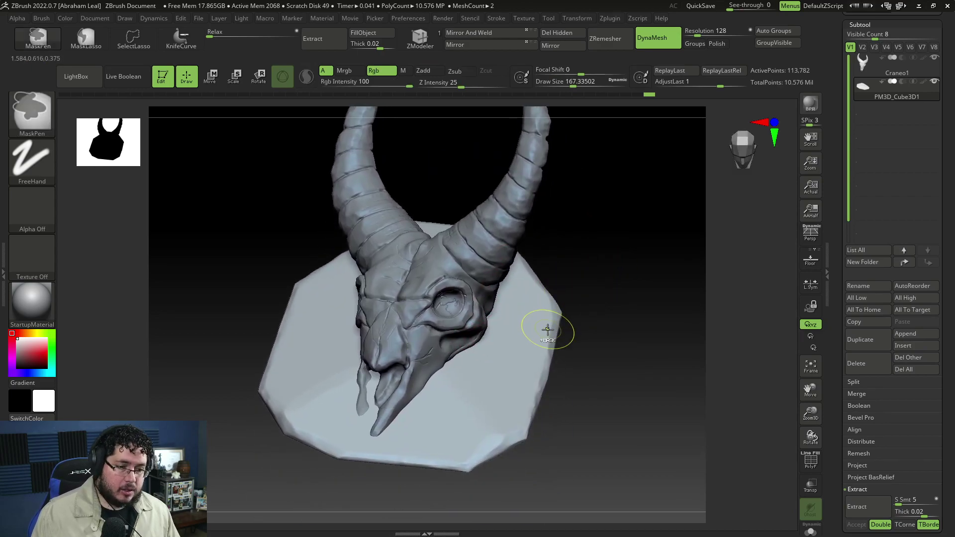
- Subdivide the slab twice and break up its sharp rim edges with TrimDynamic at a draw size of about 54
key(ctrl+d)
mouse_move(595, 329)
mouse_down()
mouse_move(580, 307)
mouse_move(460, 285)
mouse_move(422, 314)
mouse_move(422, 349)
mouse_move(395, 341)
mouse_move(387, 299)
mouse_up()
drag(360, 337, 515, 245)
mouse_move(290, 281)
mouse_down()
mouse_move(239, 297)
mouse_move(284, 267)
mouse_up()
key(space)
mouse_move(338, 238)
mouse_down()
mouse_move(314, 234)
mouse_move(321, 234)
mouse_up()
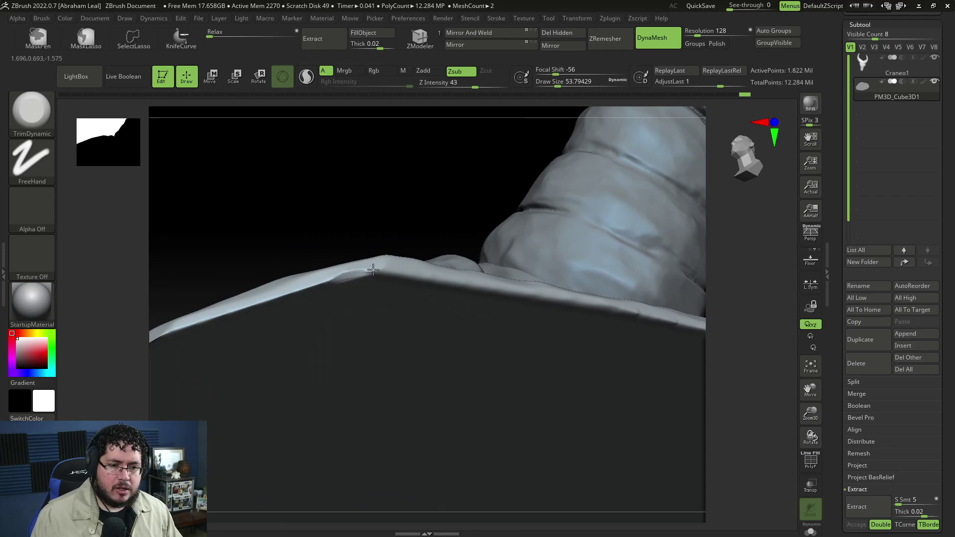
drag(350, 209, 427, 386)
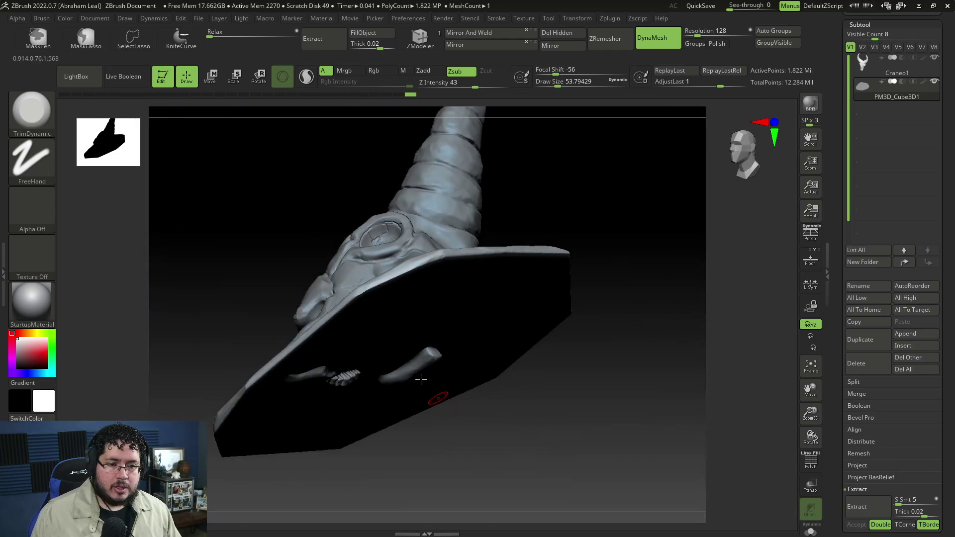
mouse_move(251, 319)
mouse_down()
mouse_move(471, 330)
mouse_move(488, 319)
mouse_move(490, 365)
mouse_move(496, 340)
mouse_move(453, 266)
mouse_up()
key(b)
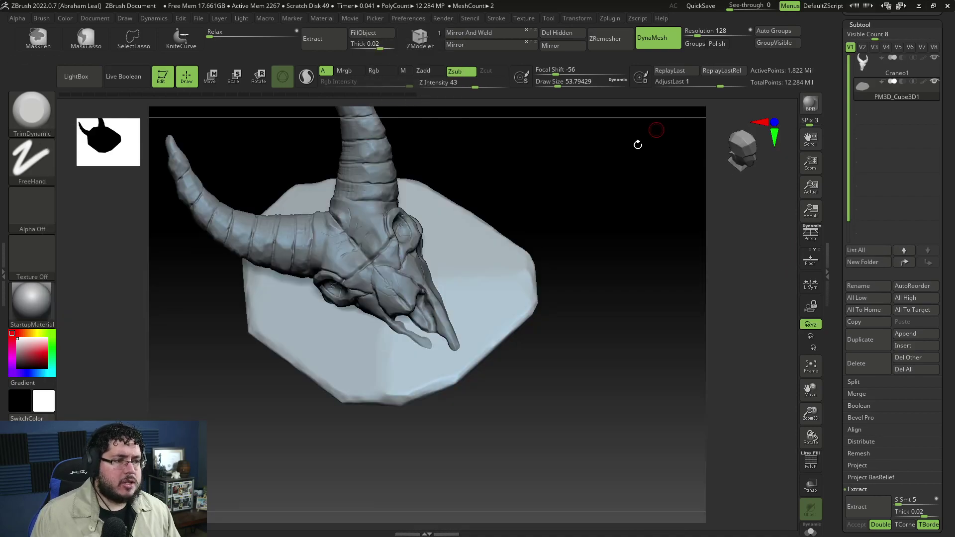
- Load the Cube3D primitive as a separate tool and convert it to a PolyMesh3D
scroll(891, 133, up, 5)
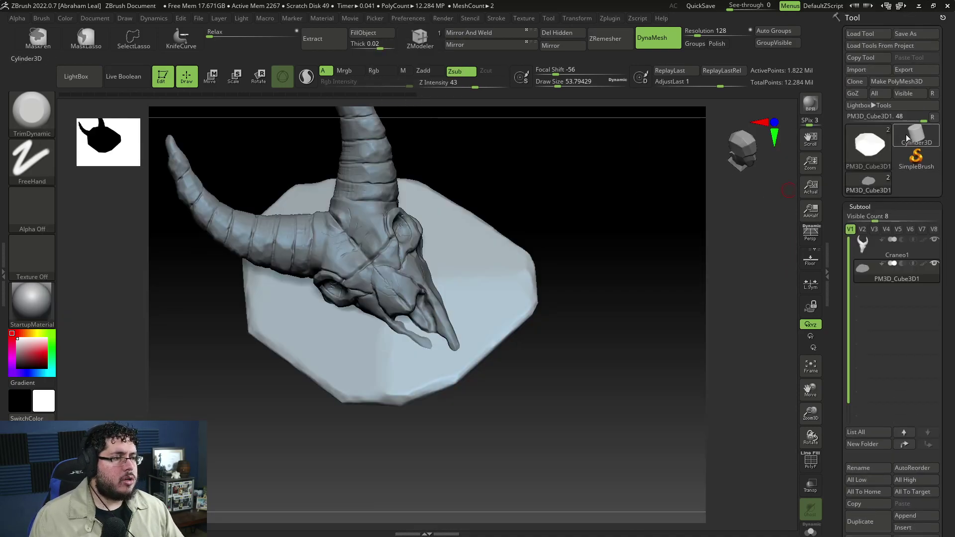
click(913, 143)
click(874, 149)
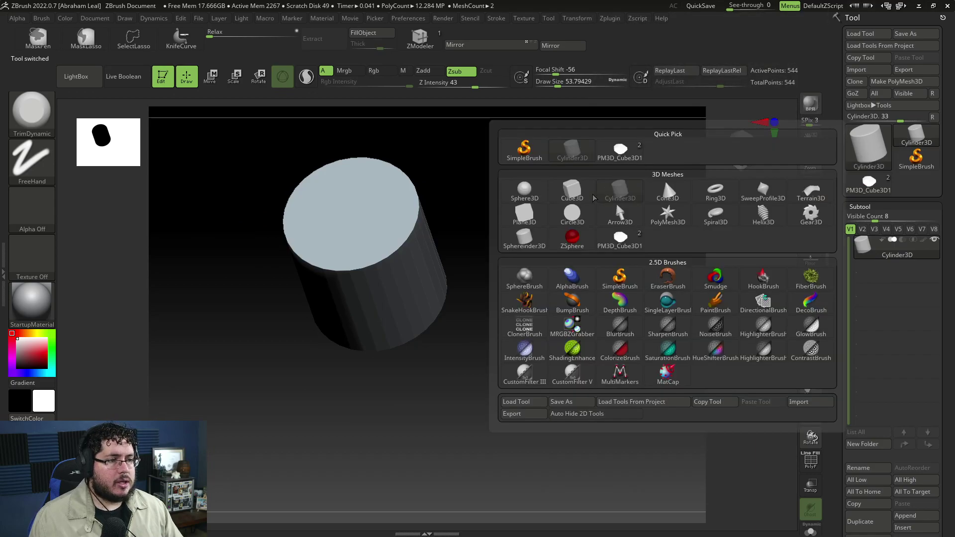
click(560, 193)
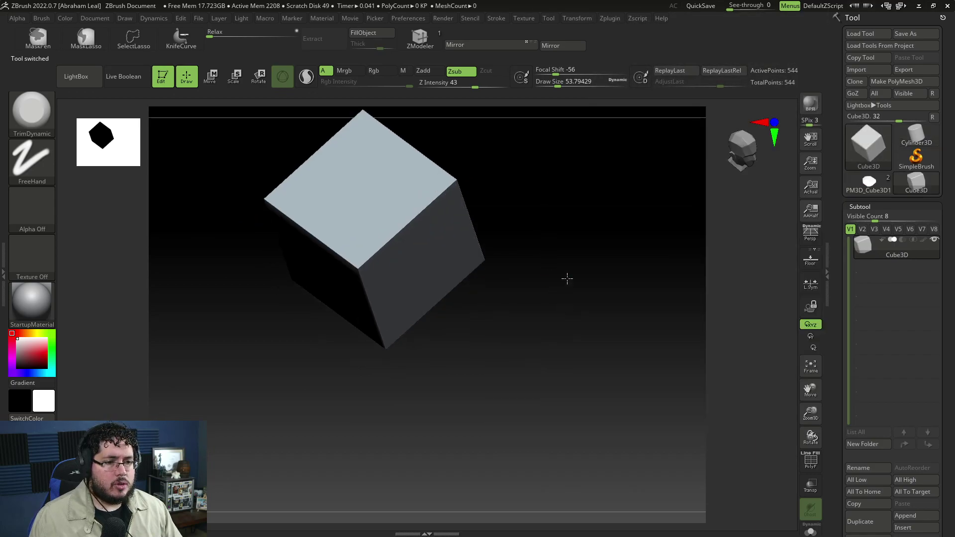
click(883, 79)
- Scale the new cube along its axes into an elongated, flattened rectangular block
shift+drag(553, 231, 557, 307)
key(r)
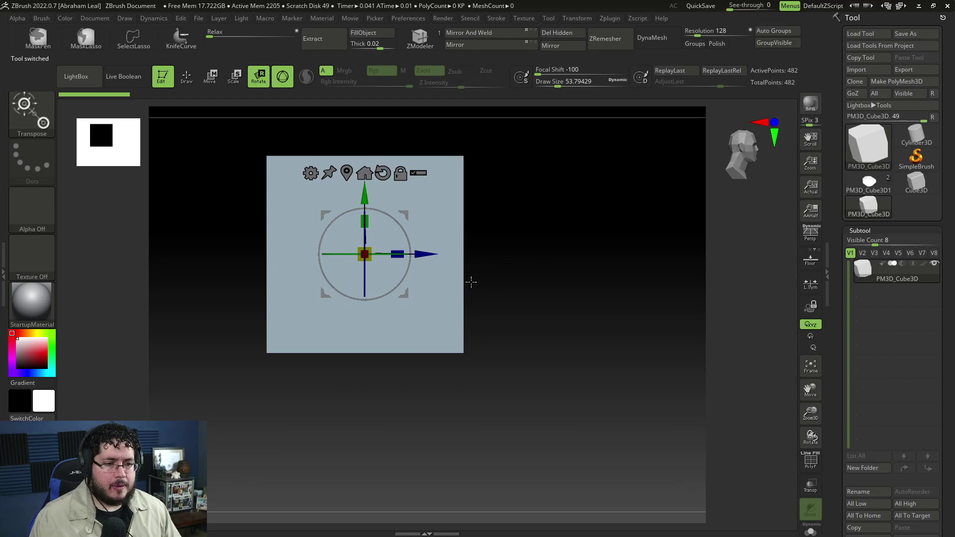
drag(396, 255, 469, 253)
drag(366, 222, 379, 252)
drag(586, 212, 543, 252)
drag(341, 272, 358, 237)
- DynaMesh the block at resolution 128, and quick-save the project with the skull-and-slab tool active
key(q)
mouse_move(477, 199)
mouse_down()
mouse_move(517, 209)
mouse_move(640, 153)
mouse_up()
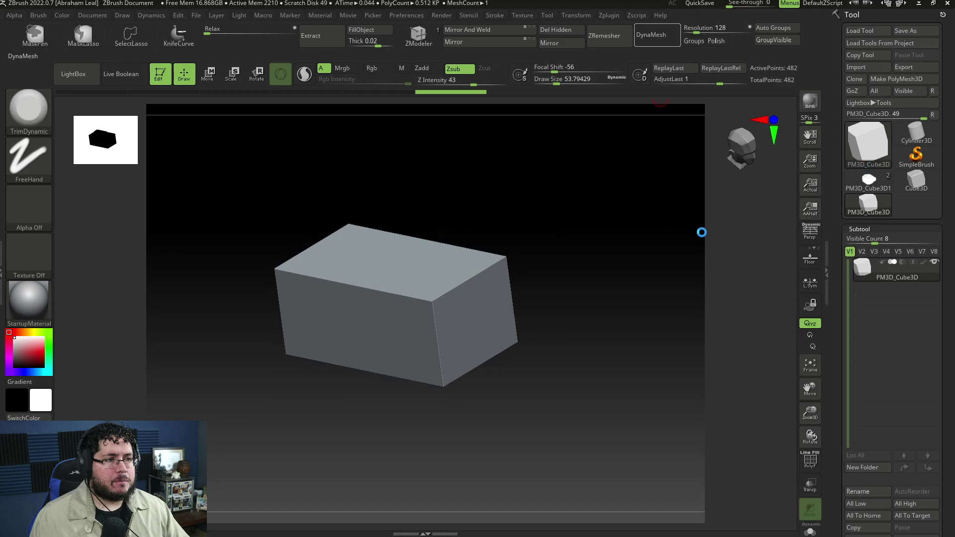
drag(597, 227, 610, 248)
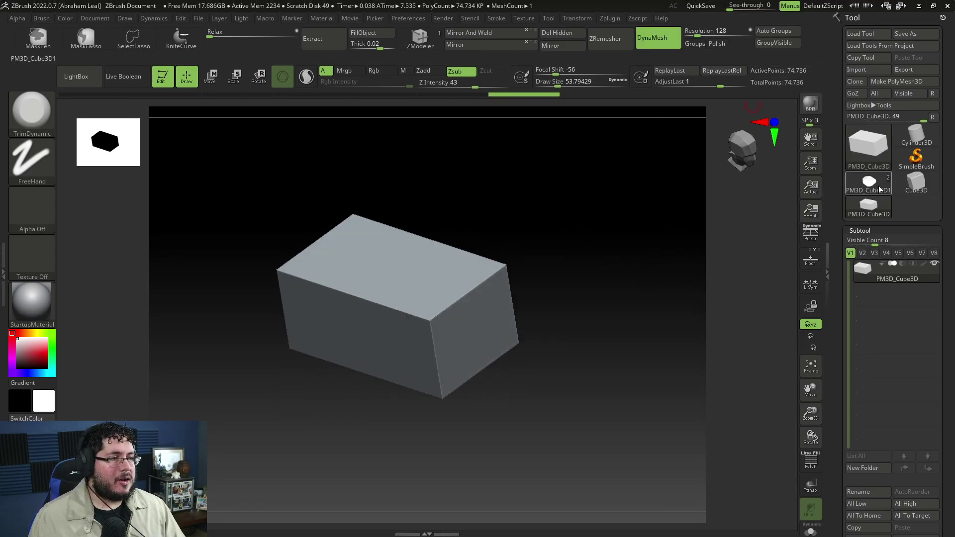
click(879, 184)
click(702, 7)
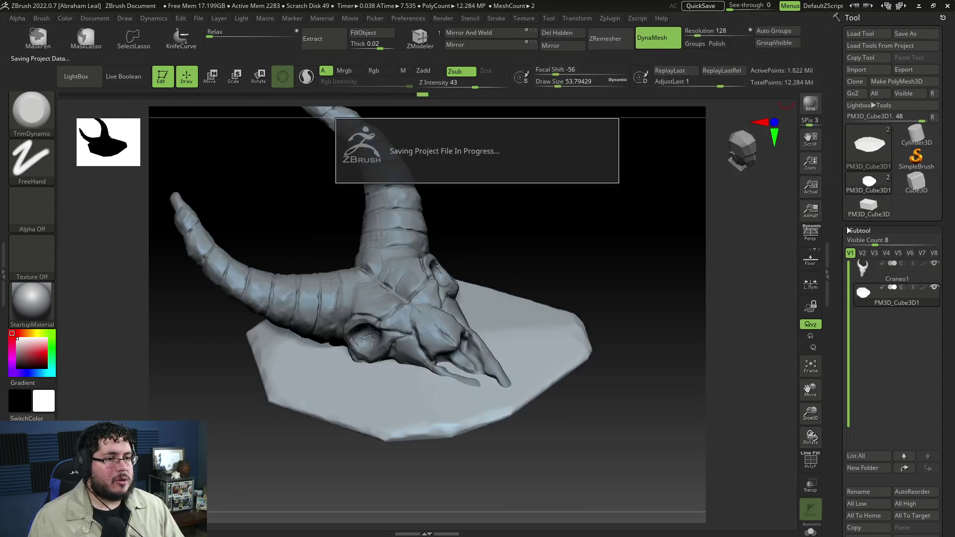
- Reactivate the block and bevel the edges and corners of one end with TrimDynamic at a draw size of about 207
click(868, 204)
key(b)
key(t)
key(d)
key(space)
drag(505, 249, 518, 249)
drag(542, 219, 548, 252)
key(space)
mouse_move(441, 292)
mouse_down()
mouse_move(393, 343)
mouse_move(416, 316)
mouse_move(405, 329)
mouse_up()
drag(553, 246, 488, 283)
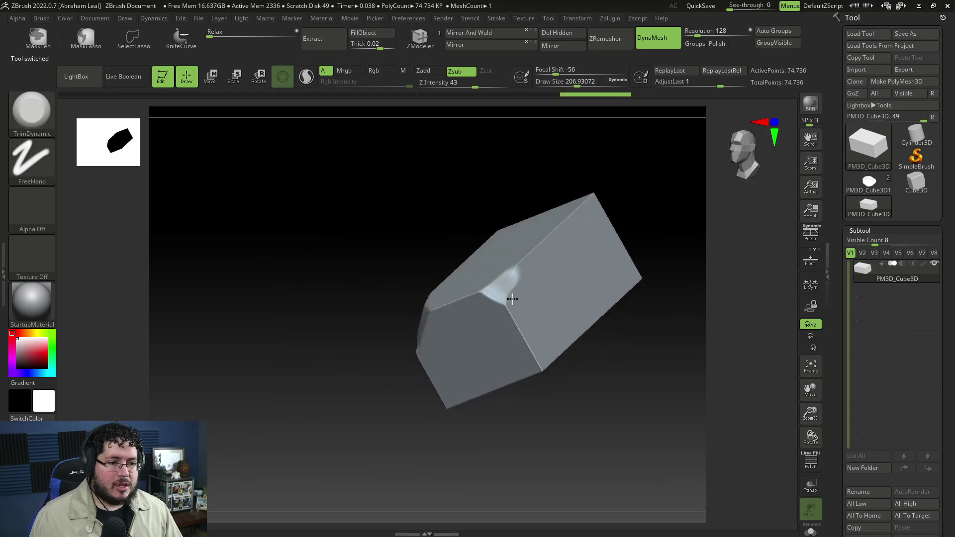
drag(614, 386, 507, 320)
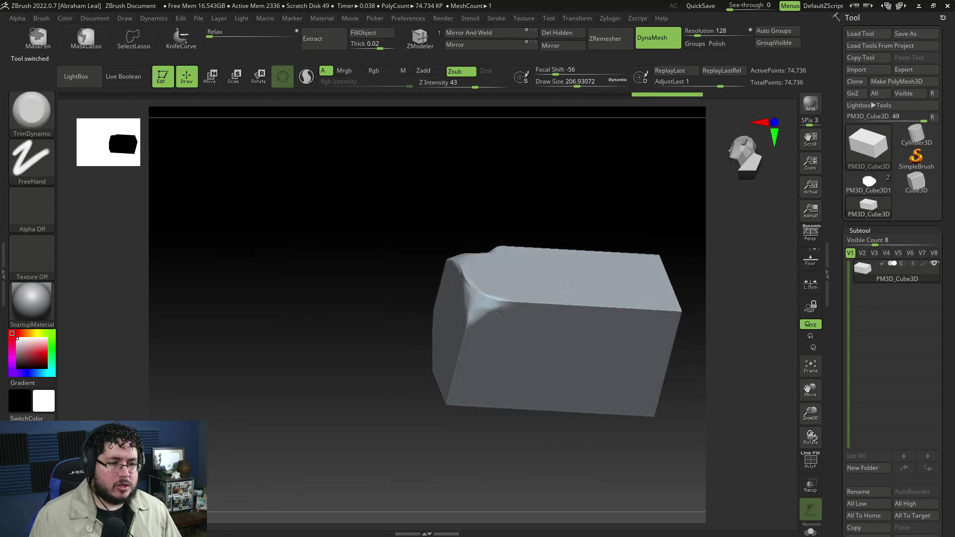
drag(456, 441, 432, 407)
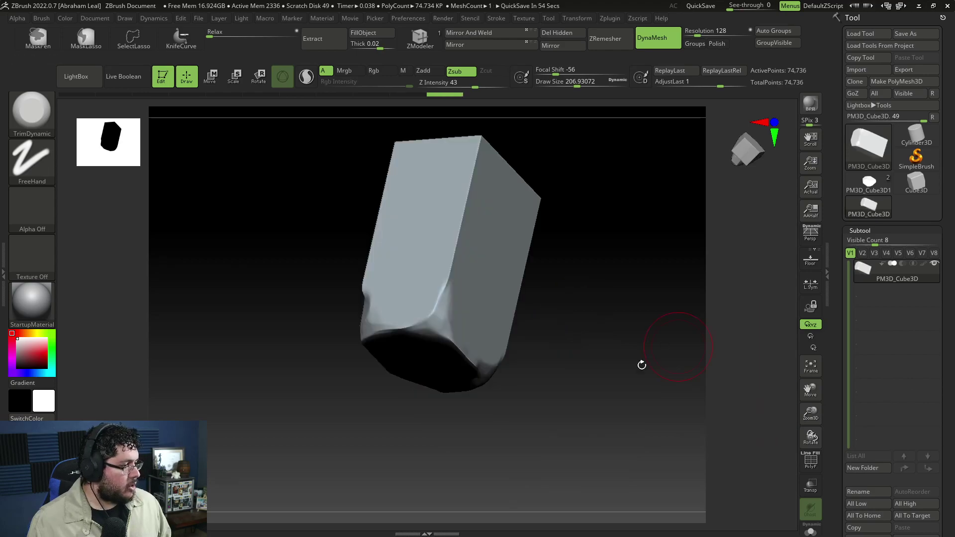
drag(642, 365, 613, 381)
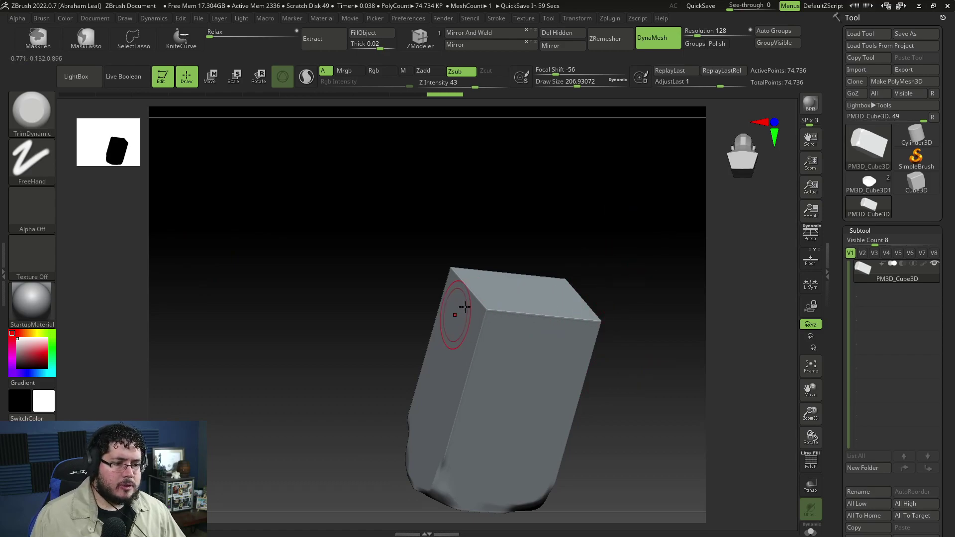
- Bevel the corners and edges of the block's opposite end with TrimDynamic
mouse_move(609, 318)
mouse_down()
mouse_move(642, 277)
mouse_move(513, 274)
mouse_move(485, 333)
mouse_move(475, 313)
mouse_up()
drag(527, 217, 525, 249)
mouse_move(477, 279)
mouse_down()
mouse_move(442, 294)
mouse_move(530, 233)
mouse_up()
mouse_move(588, 203)
mouse_down()
mouse_move(506, 256)
mouse_move(512, 248)
mouse_up()
mouse_move(443, 228)
mouse_down()
mouse_move(507, 213)
mouse_move(531, 186)
mouse_up()
drag(538, 146, 540, 141)
mouse_move(646, 234)
mouse_down()
mouse_move(510, 268)
mouse_move(562, 312)
mouse_up()
mouse_move(587, 318)
mouse_down()
mouse_move(552, 293)
mouse_move(561, 316)
mouse_move(587, 279)
mouse_move(582, 290)
mouse_up()
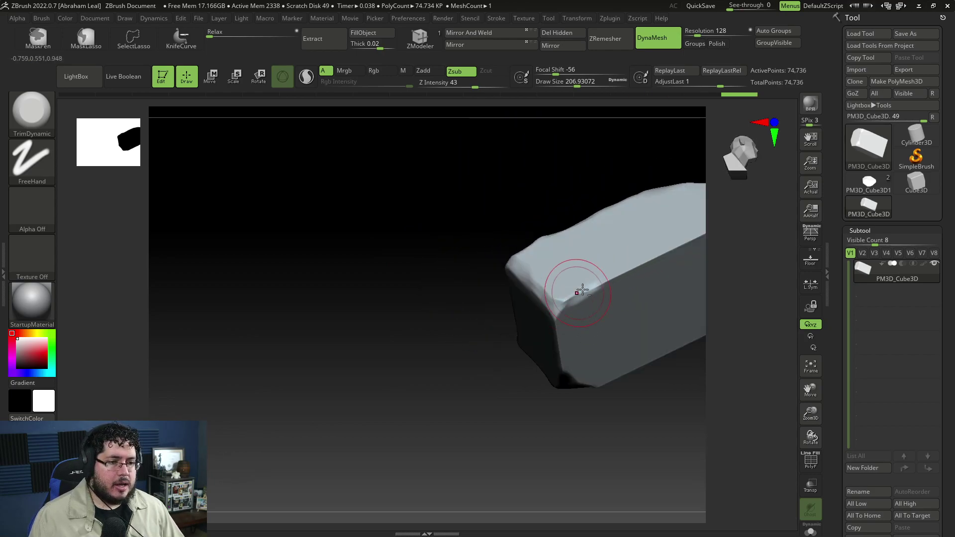
- Wear down the block's long edges and chip its remaining sharp corners with TrimDynamic to form a rough brick
alt+right_drag(580, 289, 499, 303)
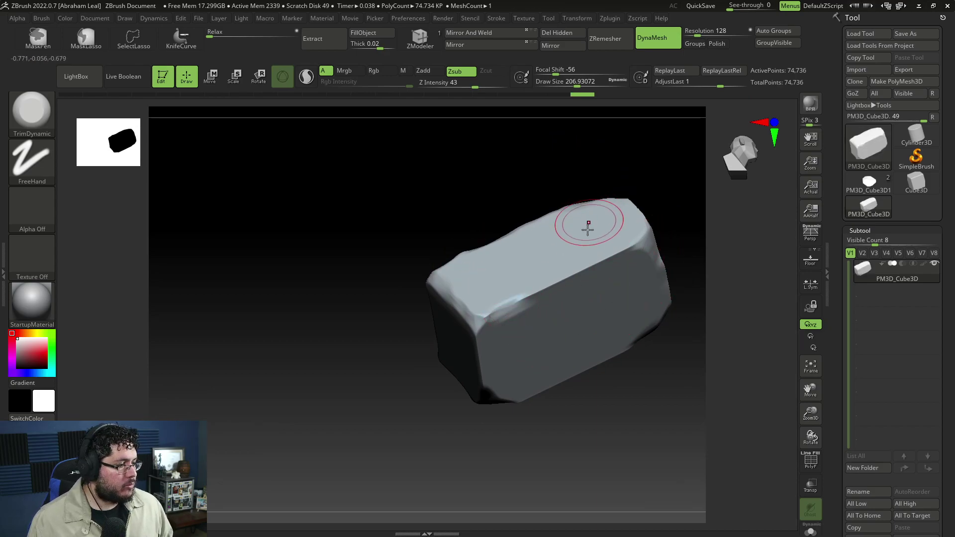
drag(487, 316, 612, 251)
drag(626, 403, 617, 378)
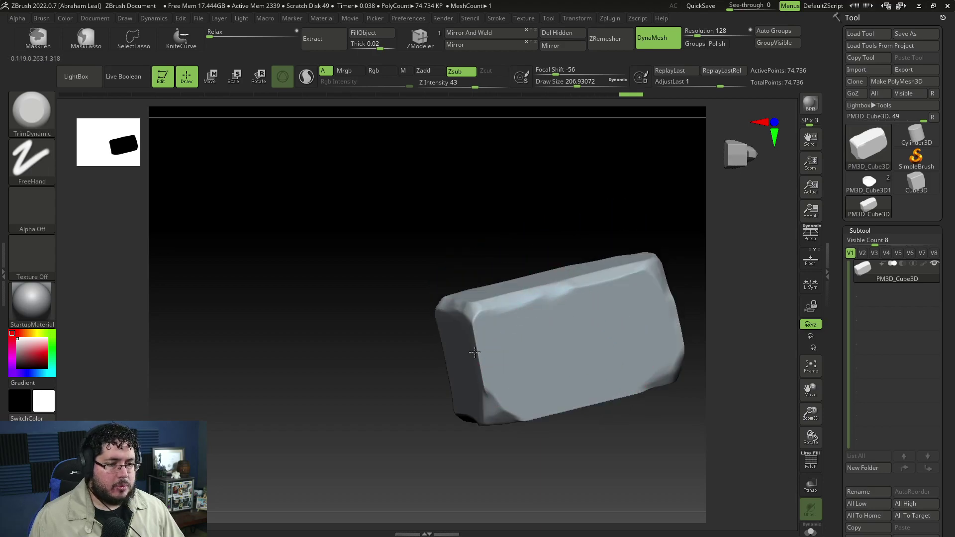
drag(517, 234, 428, 289)
drag(420, 249, 410, 275)
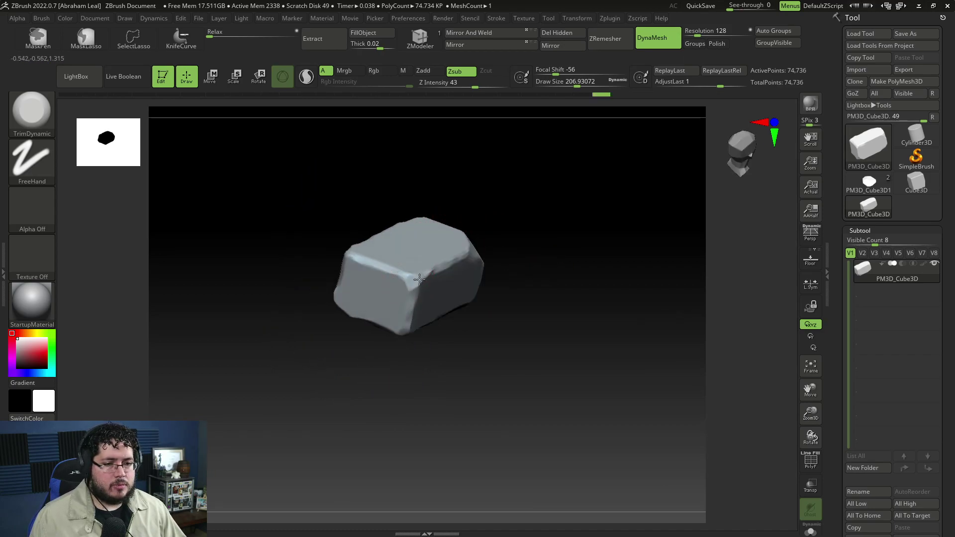
drag(486, 243, 536, 272)
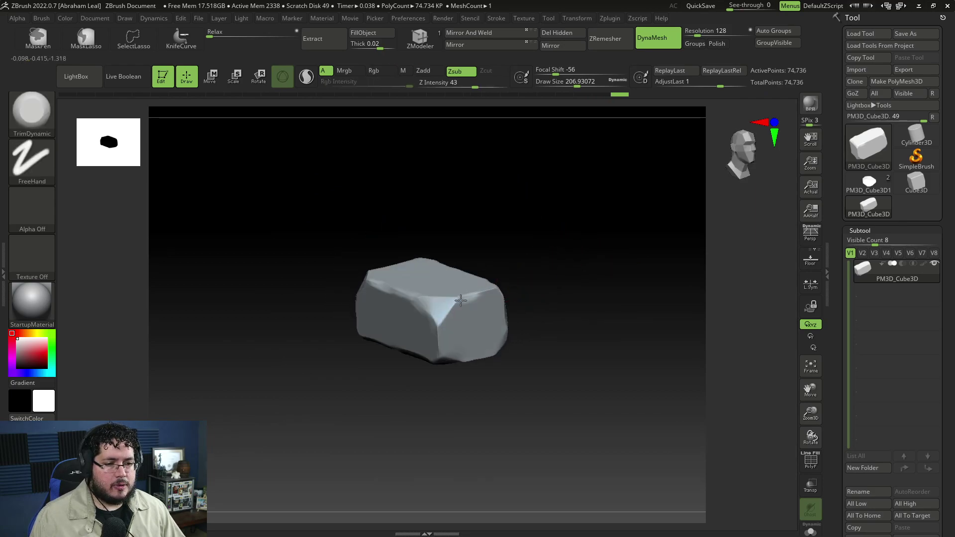
shift+drag(438, 355, 548, 284)
mouse_move(550, 323)
mouse_down()
mouse_move(530, 309)
mouse_move(569, 315)
mouse_up()
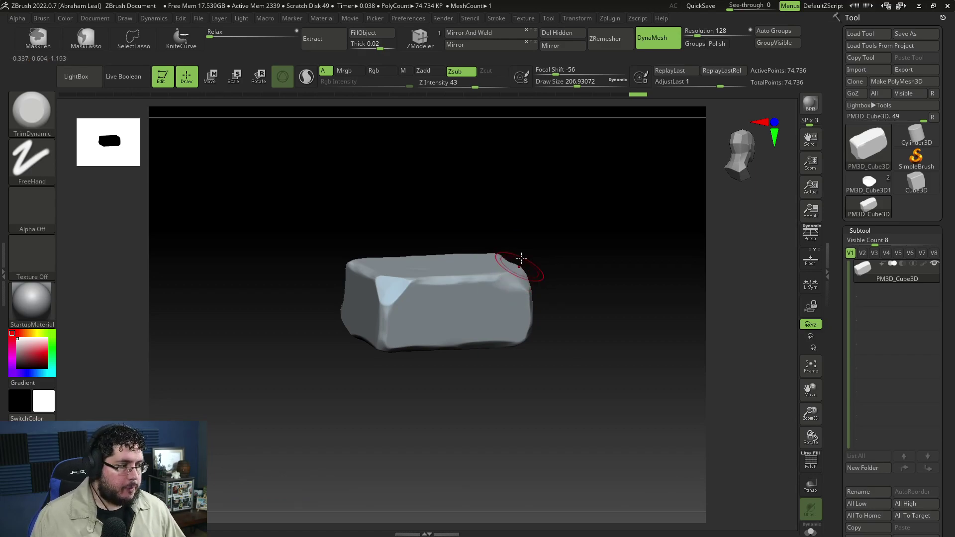
- Load the Orb_Rock_Detail brush from the Orb folder of the LightBox brush library
click(77, 77)
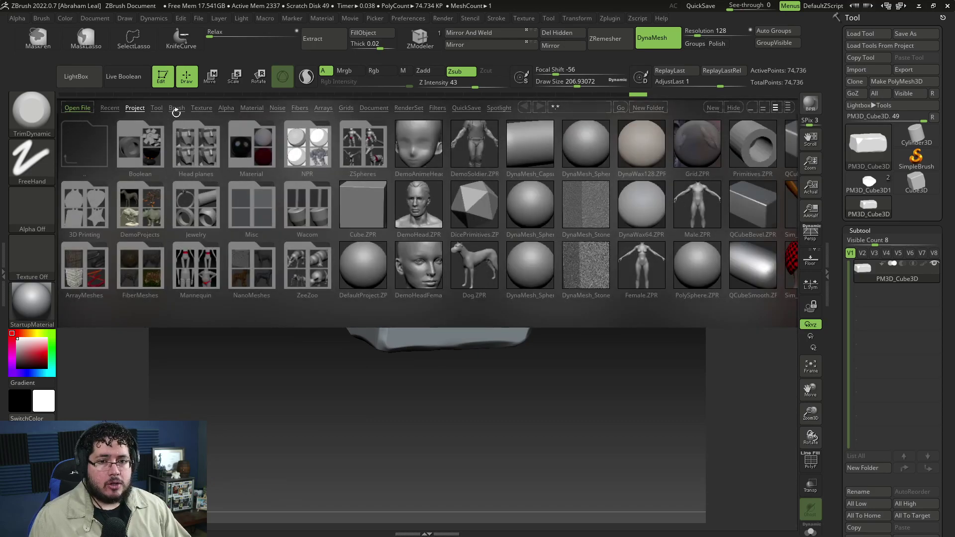
click(177, 108)
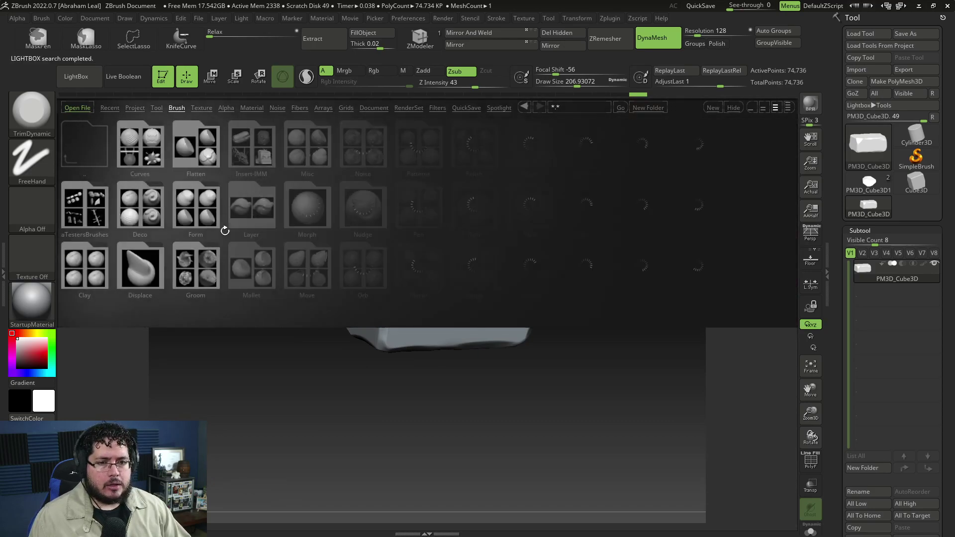
click(367, 280)
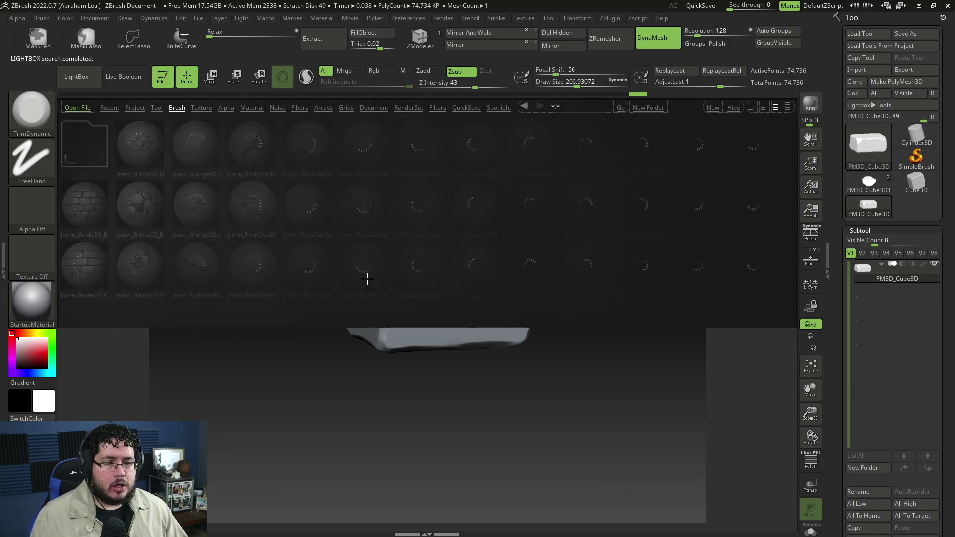
drag(570, 244, 512, 228)
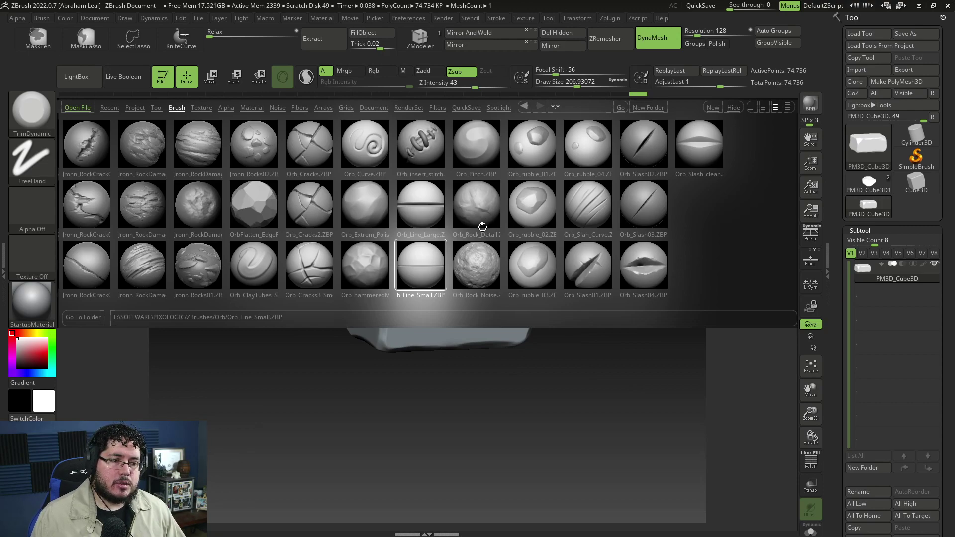
double_click(483, 222)
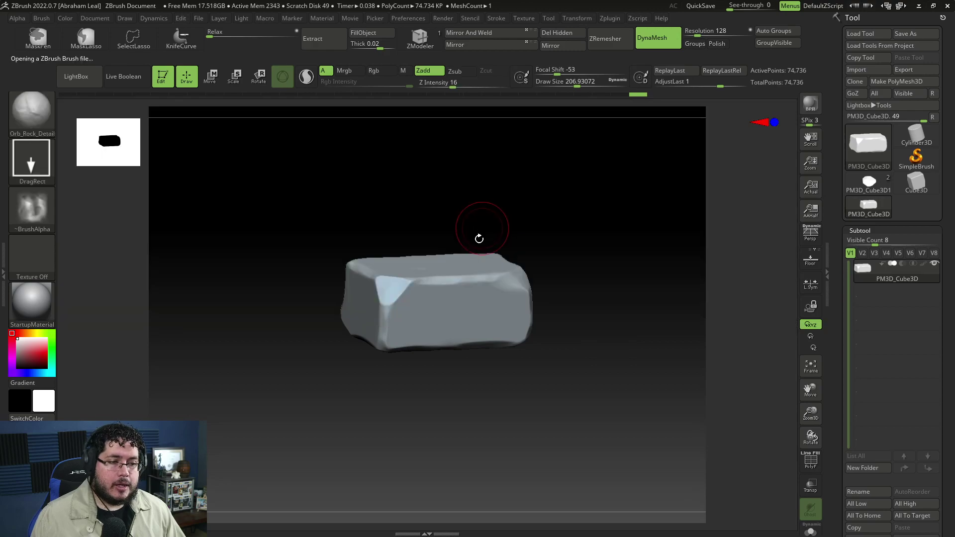
- Stamp rock detail onto the brick's long front face, and continue onto neighbouring faces with Z Intensity at 27
drag(450, 312, 482, 143)
drag(458, 83, 462, 84)
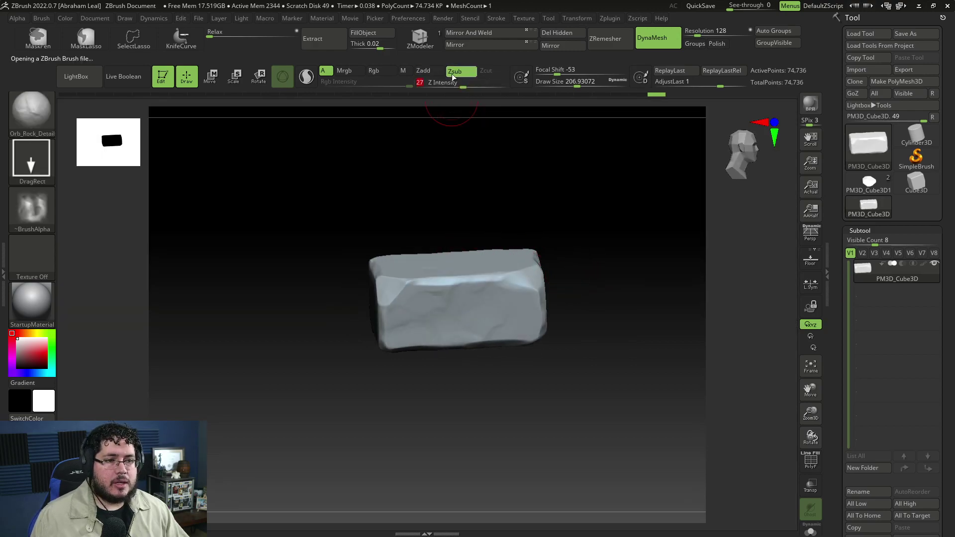
drag(457, 308, 627, 276)
drag(540, 263, 579, 269)
drag(648, 248, 604, 234)
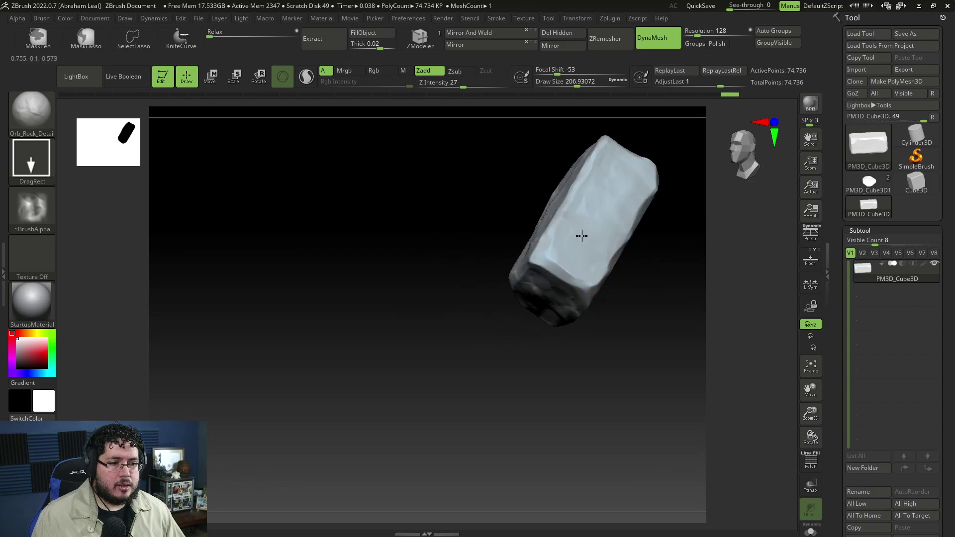
- Stamp Orb_Rock_Detail texture over the brick's remaining faces and ends
drag(671, 256, 587, 273)
drag(552, 230, 639, 255)
drag(642, 266, 627, 218)
drag(541, 307, 567, 299)
drag(640, 275, 552, 318)
drag(620, 298, 600, 289)
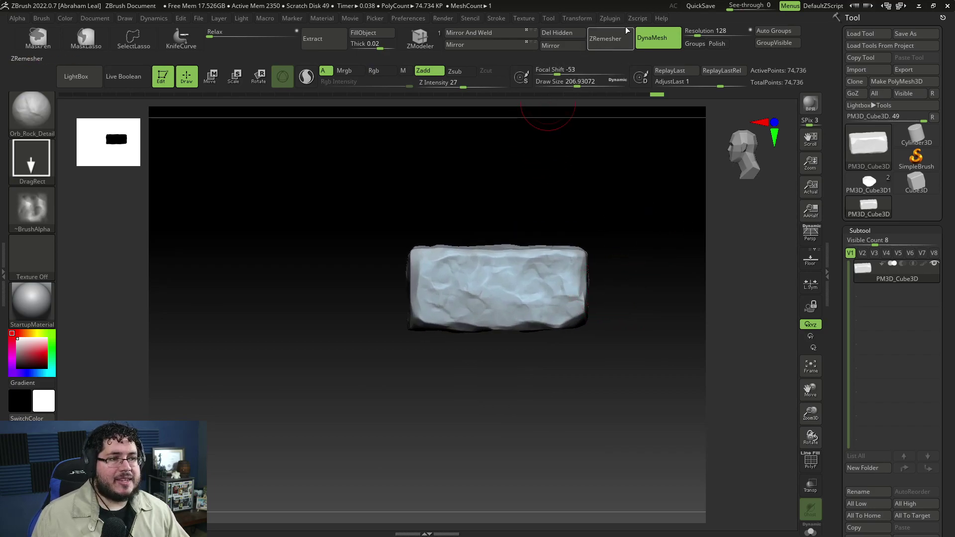
- Create a new InsertMesh brush from the rock-textured brick
alt+drag(597, 182, 597, 190)
key(b)
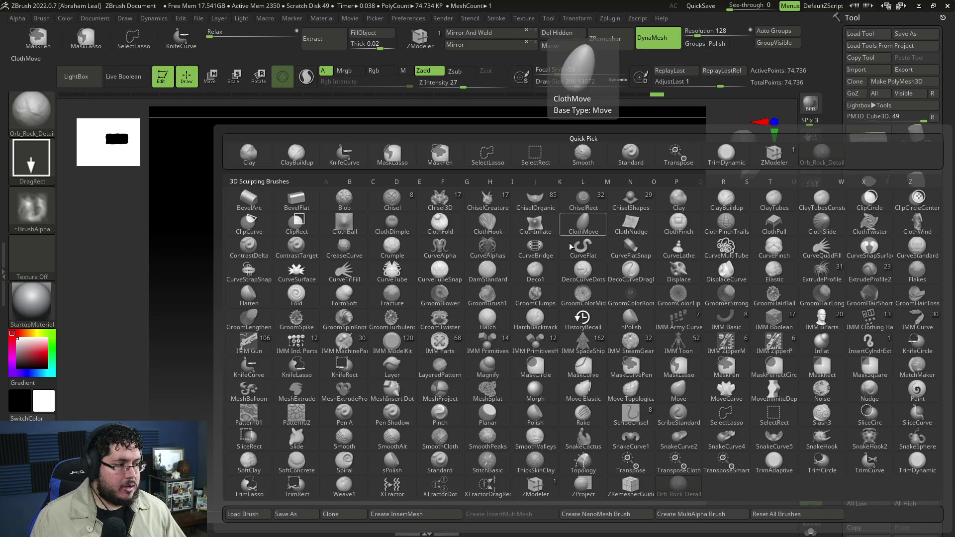
click(393, 514)
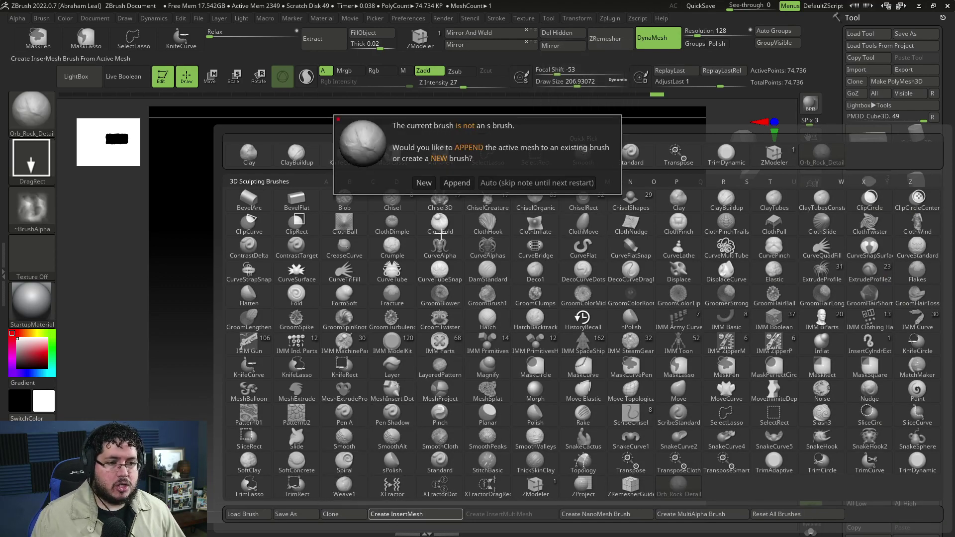
click(423, 183)
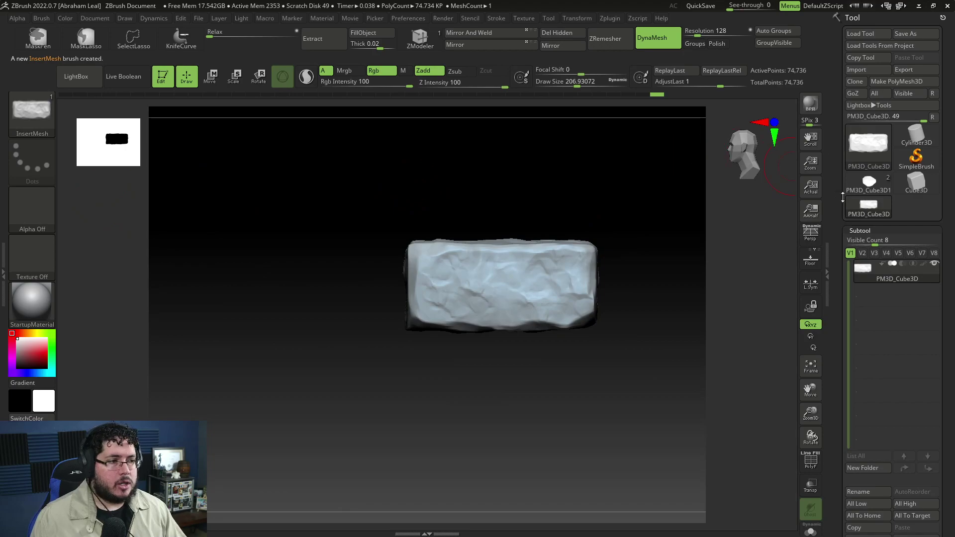
- Switch to the model with the horned skull on the slab and open its Geometry settings
click(880, 187)
drag(635, 288, 662, 360)
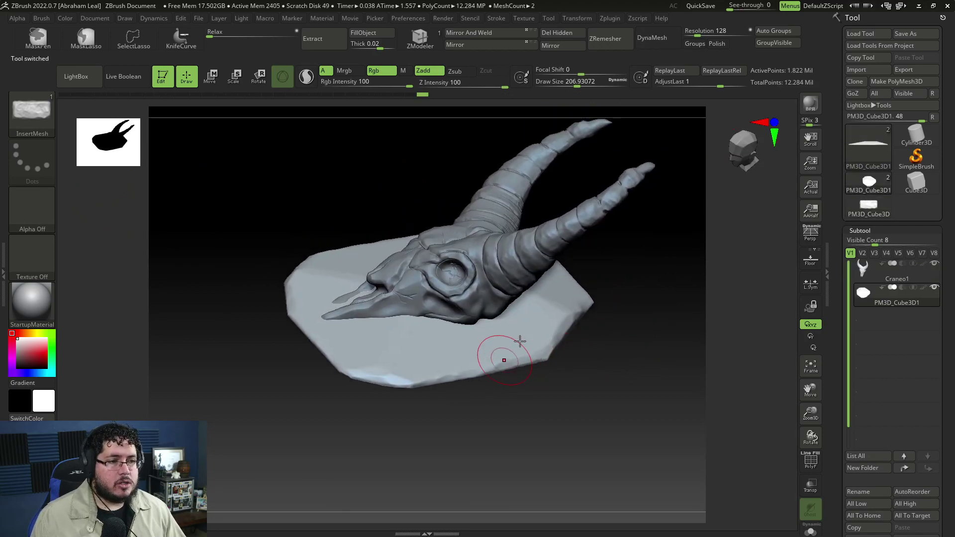
click(852, 230)
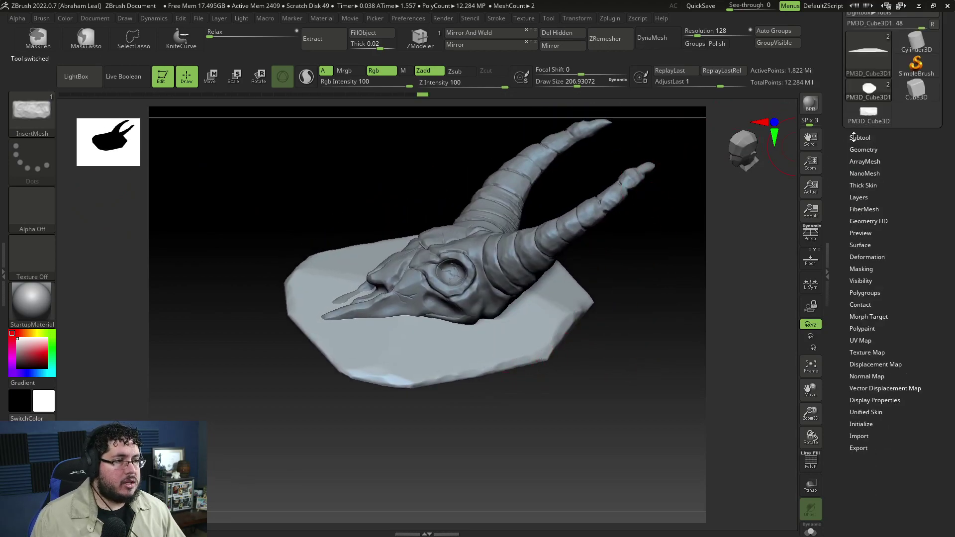
click(863, 150)
- Insert four stone bricks on the slab beside the skull and arrange them as the start of a low wall
drag(615, 290, 458, 333)
mouse_move(458, 333)
right_down()
mouse_move(498, 318)
mouse_move(467, 331)
mouse_move(486, 390)
mouse_move(473, 336)
right_up()
key(ctrl+z)
mouse_move(485, 340)
right_down()
mouse_move(478, 388)
mouse_move(452, 390)
mouse_move(468, 336)
mouse_move(478, 378)
mouse_move(545, 336)
mouse_move(545, 366)
mouse_move(438, 385)
right_up()
key(w)
mouse_move(494, 360)
right_down()
mouse_move(497, 338)
mouse_move(487, 343)
mouse_move(539, 386)
mouse_move(569, 262)
mouse_move(547, 311)
mouse_move(553, 339)
mouse_move(472, 289)
right_up()
key(q)
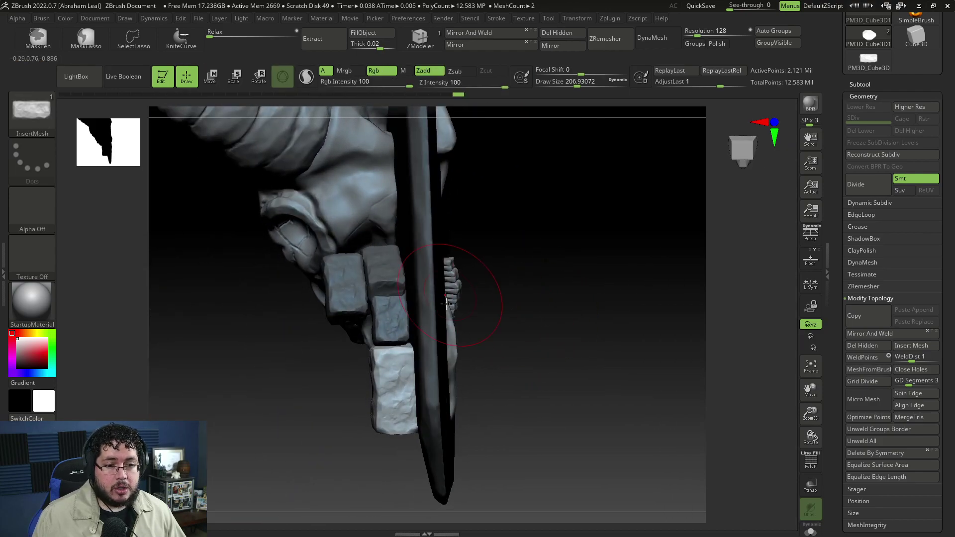
- Isolate the second-course brick with a mask and shift it along the row to rest against the bricks beneath it
ctrl+shift+click(357, 303)
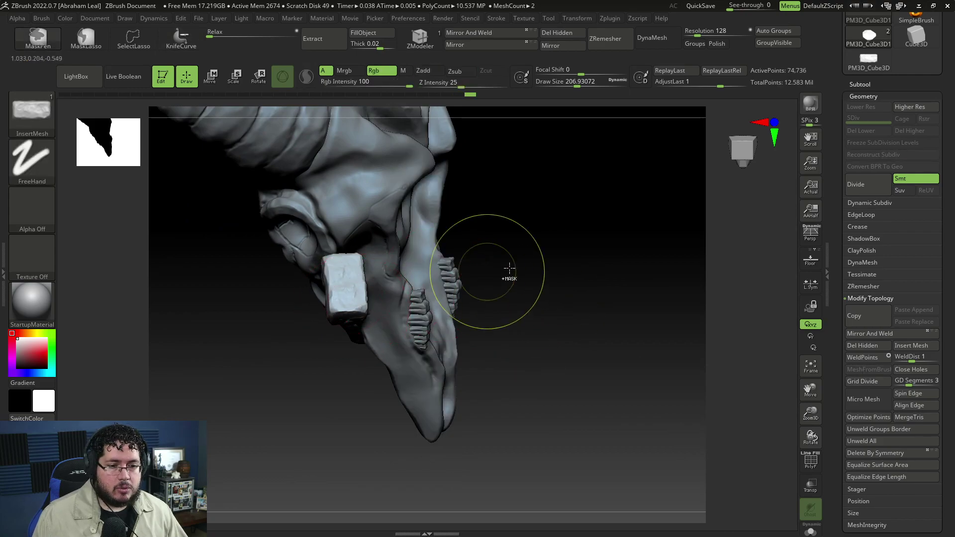
ctrl+shift+click(544, 266)
key(w)
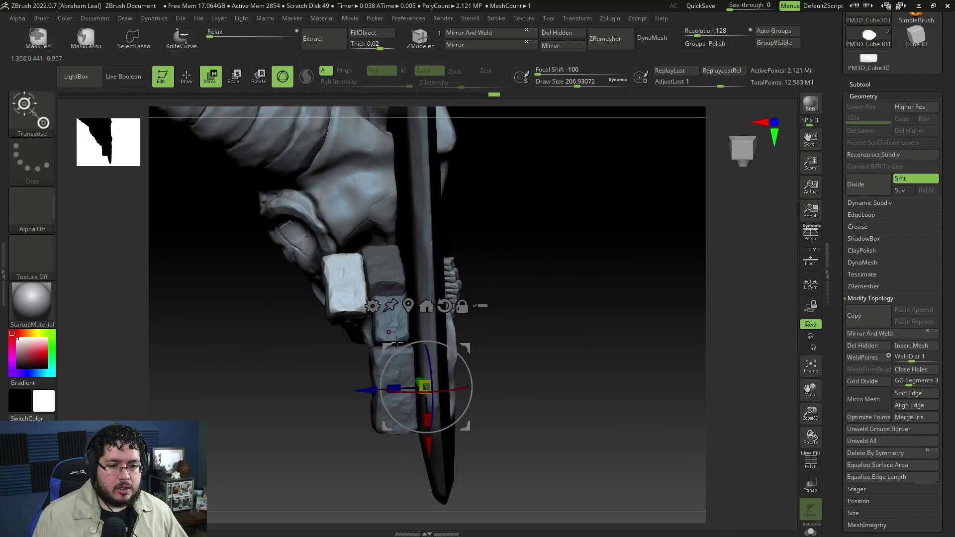
drag(431, 439, 436, 454)
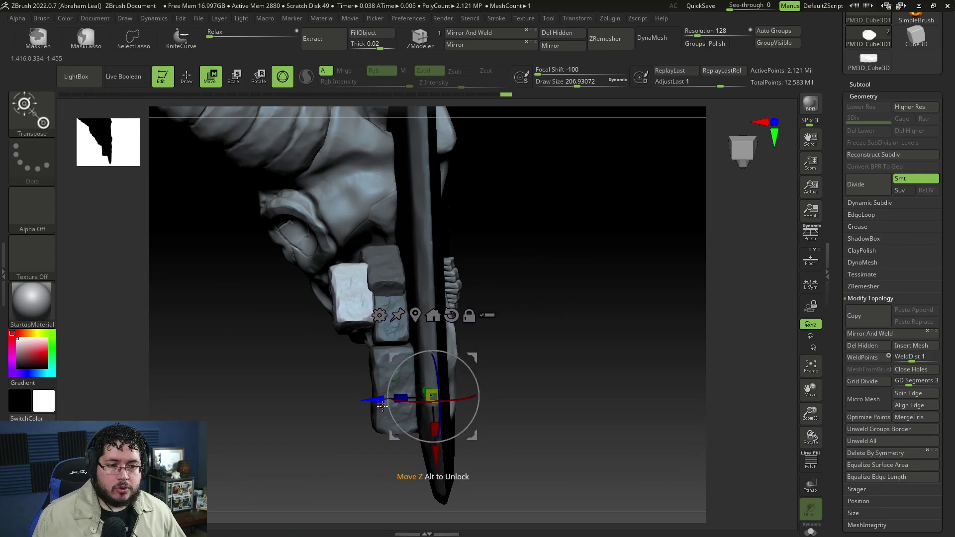
ctrl+drag(412, 370, 408, 367)
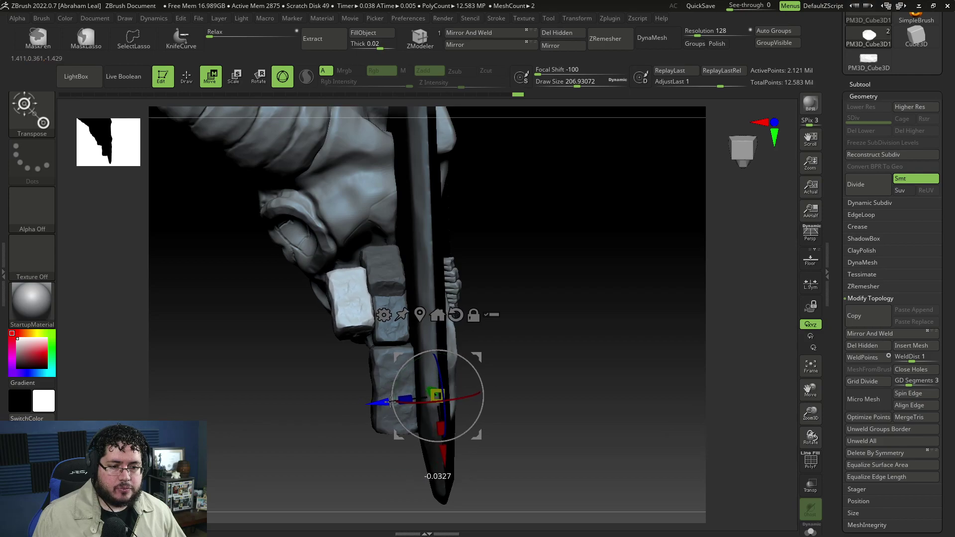
key(q)
scroll(303, 398, up, 5)
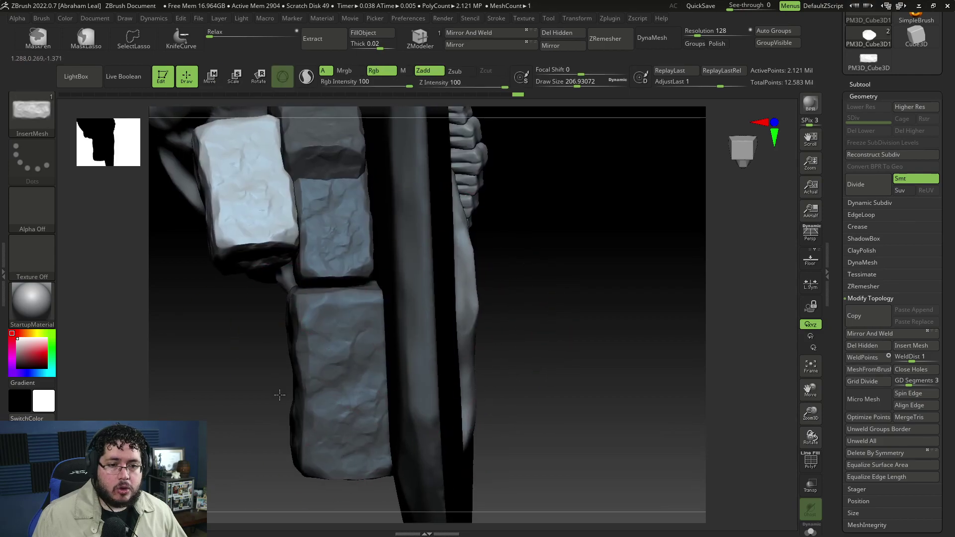
mouse_move(303, 402)
right_down()
mouse_move(550, 241)
mouse_move(537, 255)
mouse_move(530, 250)
mouse_move(554, 264)
mouse_move(474, 277)
right_up()
- Try to nudge the model beside the bricks using the Move brush at a draw size of about 286
key(b)
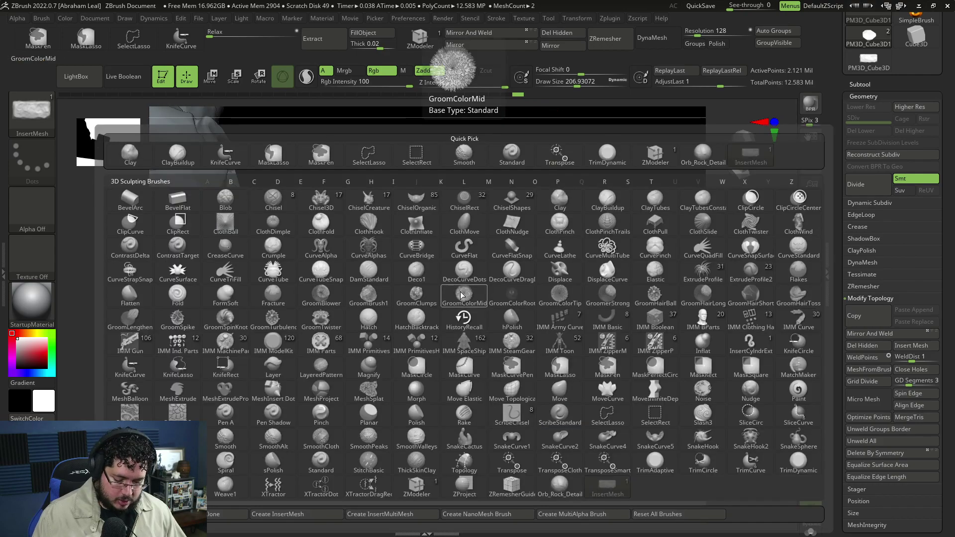
key(m)
key(v)
key(space)
drag(450, 283, 462, 283)
mouse_move(406, 322)
alt+right_down()
mouse_move(537, 298)
mouse_move(529, 300)
mouse_move(524, 266)
mouse_move(531, 331)
mouse_move(418, 380)
mouse_move(481, 282)
mouse_move(438, 344)
alt+right_up()
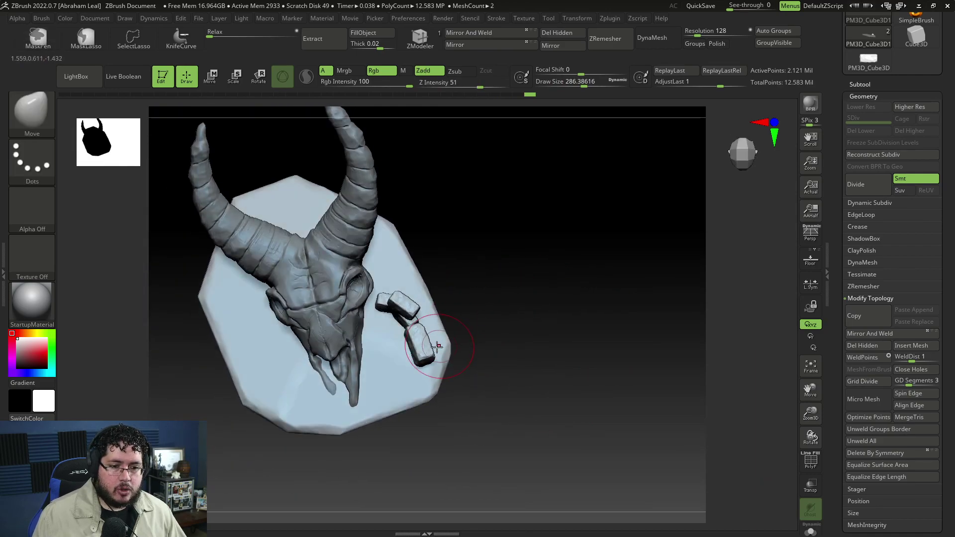
key(ctrl+z)
mouse_move(490, 282)
alt+right_down()
mouse_move(546, 307)
mouse_move(521, 287)
alt+right_up()
- Return to the brick InsertMesh brush, insert a brick on top of the wall's end, and shift it into line
key(b)
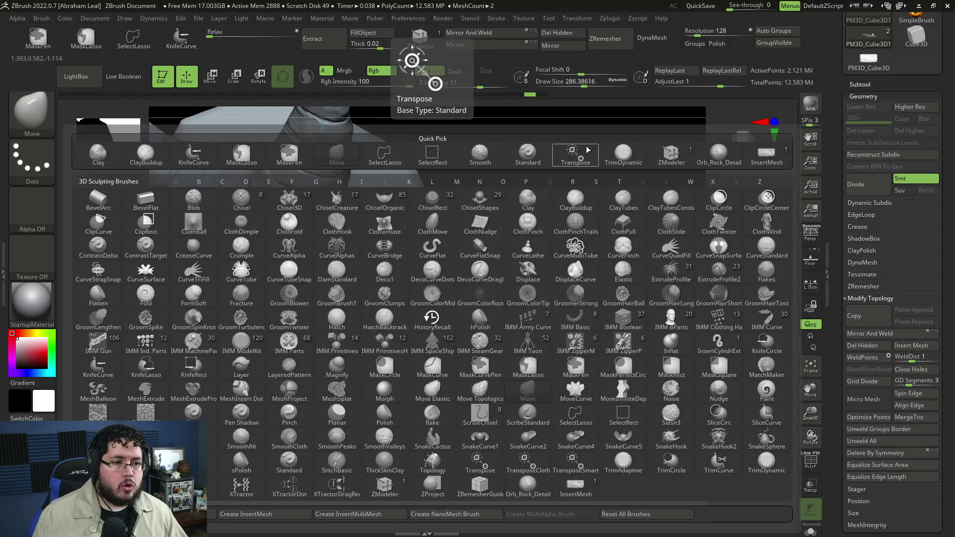
click(761, 155)
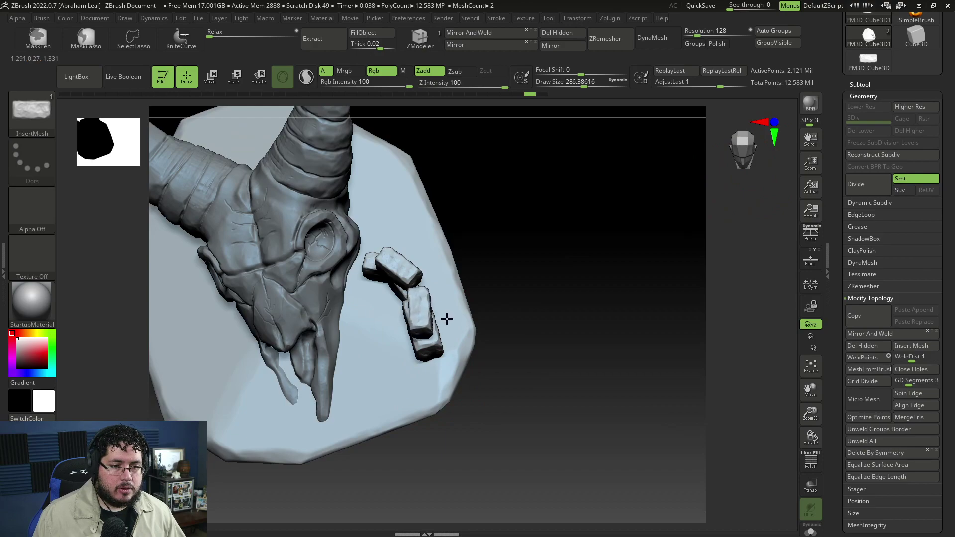
drag(448, 318, 529, 282)
right_drag(529, 281, 419, 328)
key(w)
mouse_move(372, 301)
mouse_down()
mouse_move(385, 300)
mouse_move(381, 291)
mouse_up()
key(q)
key(w)
drag(346, 422, 408, 418)
key(q)
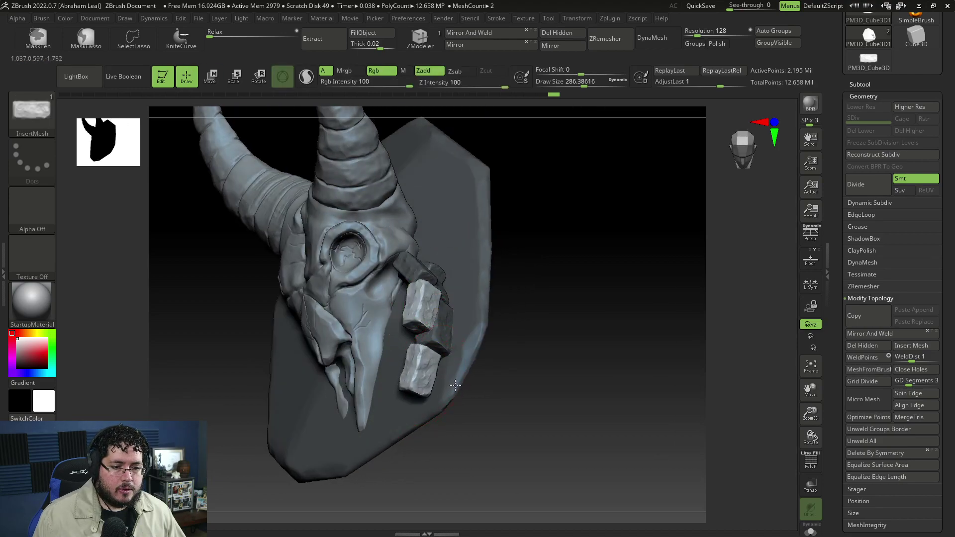
- Insert a brick at the far end of the wall's lower course and sink it onto the slab
drag(458, 384, 459, 385)
drag(549, 354, 492, 349)
key(w)
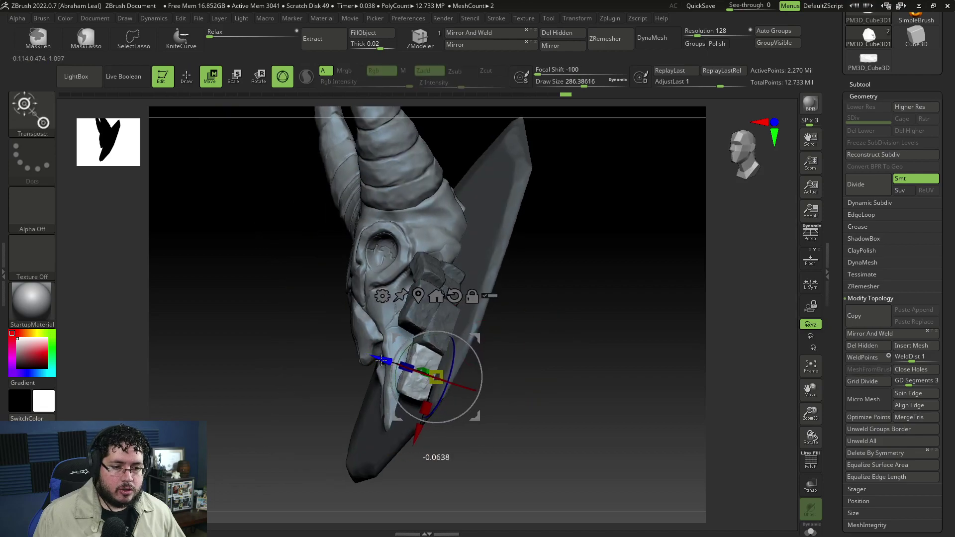
key(q)
- Insert another brick on the upper course at the wall's end, and move and rotate it to sit on the bricks below
mouse_move(518, 305)
mouse_down()
mouse_move(442, 364)
mouse_move(452, 358)
mouse_up()
drag(567, 311, 502, 308)
key(w)
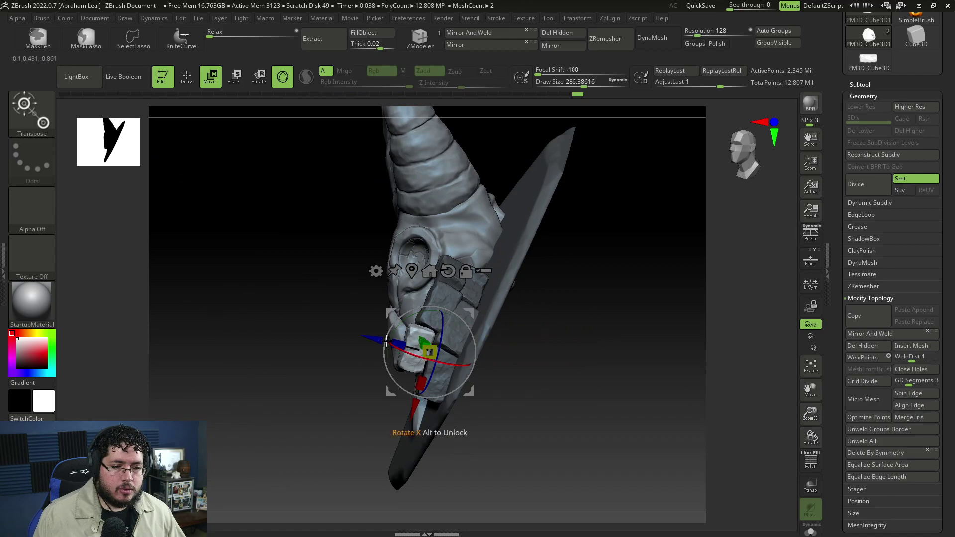
key(q)
mouse_move(379, 341)
mouse_down()
mouse_move(538, 279)
mouse_move(552, 256)
mouse_move(546, 305)
mouse_move(559, 347)
mouse_move(527, 358)
mouse_up()
key(w)
click(475, 384)
drag(476, 385, 483, 386)
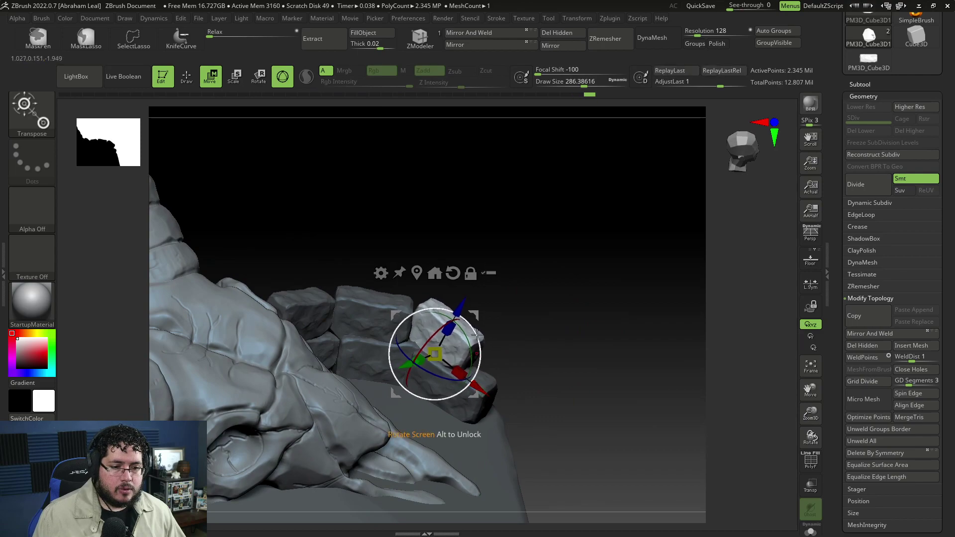
key(q)
- Select the skull and move it back on the slab, away from the brick wall
mouse_move(544, 315)
mouse_down()
mouse_move(516, 277)
mouse_move(552, 345)
mouse_move(550, 385)
mouse_up()
alt+click(379, 332)
drag(533, 272, 404, 318)
key(w)
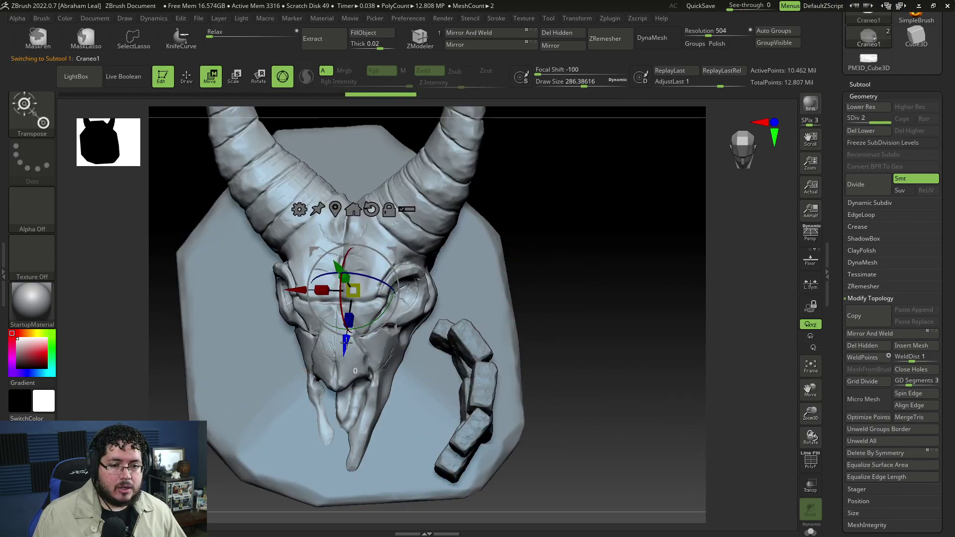
drag(346, 344, 353, 296)
alt+drag(547, 230, 524, 226)
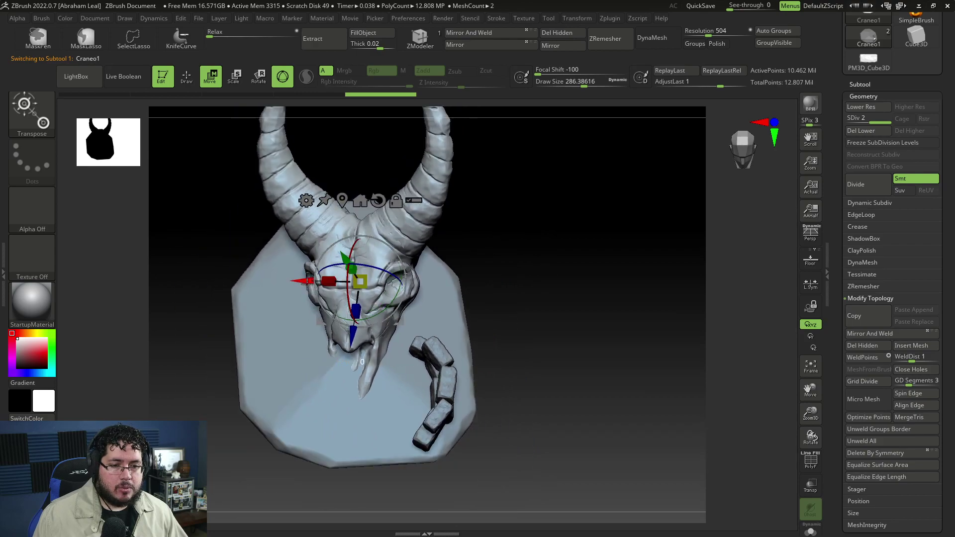
drag(308, 283, 296, 284)
- Rotate the skull about 20 degrees so it sits at an angle, and adjust its position on the slab
key(e)
drag(371, 313, 355, 313)
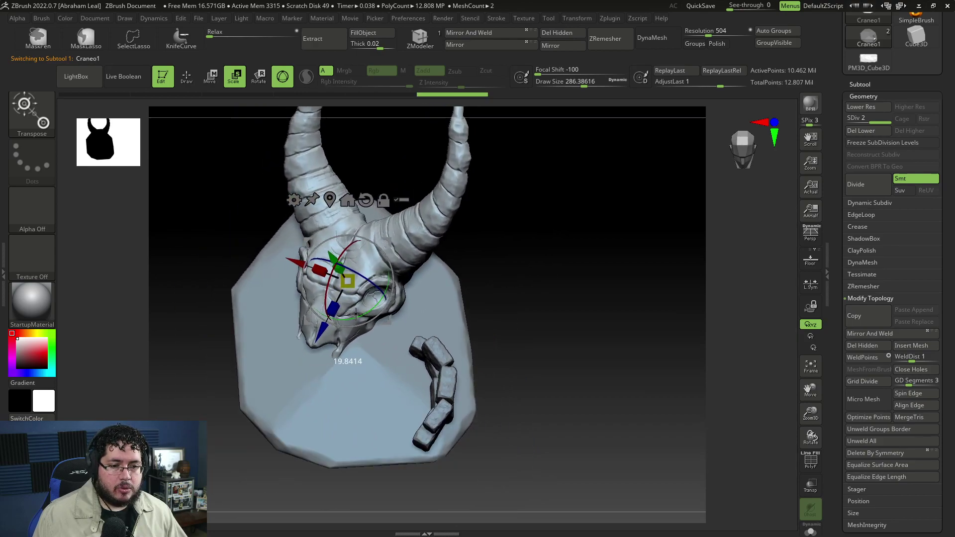
key(w)
drag(297, 267, 294, 265)
drag(517, 263, 520, 241)
alt+drag(519, 241, 552, 299)
mouse_move(427, 249)
mouse_down()
mouse_move(493, 257)
mouse_move(515, 240)
mouse_move(513, 266)
mouse_move(531, 284)
mouse_move(513, 310)
mouse_move(473, 335)
mouse_move(511, 367)
mouse_move(437, 366)
mouse_move(538, 251)
mouse_move(472, 315)
mouse_up()
key(q)
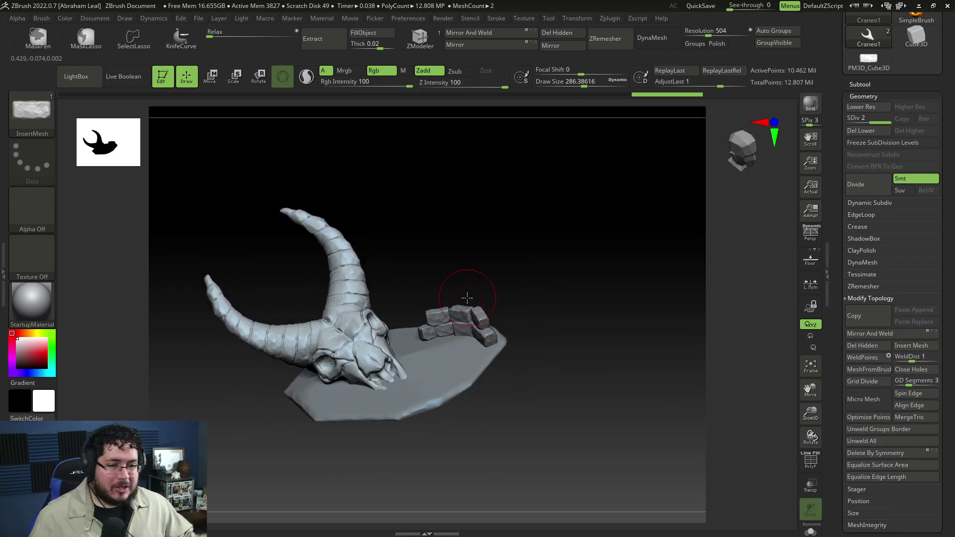
- Try to insert another brick on the slab at a draw size of about 202 with the skull subtool active
drag(509, 307, 464, 347)
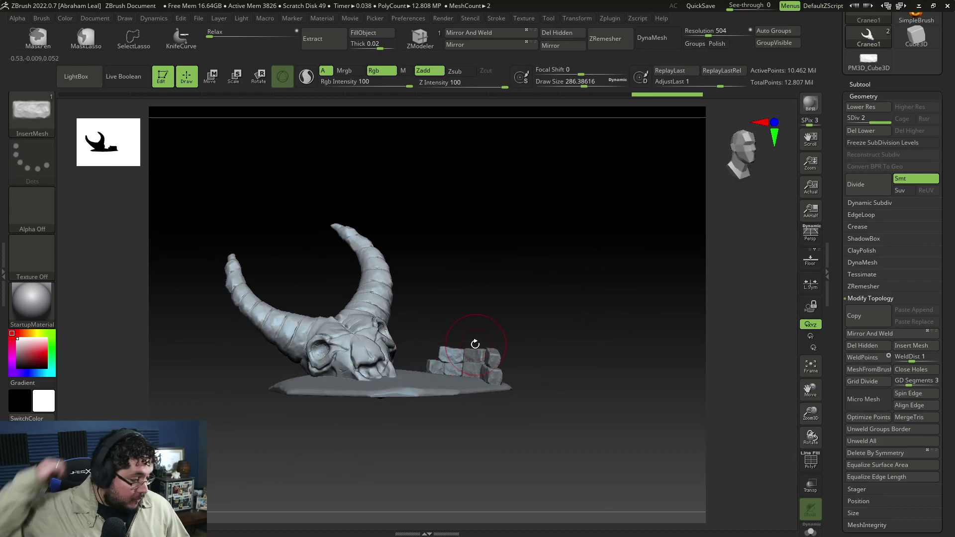
mouse_move(529, 320)
mouse_down()
mouse_move(514, 317)
mouse_move(514, 326)
mouse_move(545, 301)
mouse_move(545, 341)
mouse_move(562, 299)
mouse_move(469, 314)
mouse_move(585, 276)
mouse_move(567, 273)
mouse_up()
key(space)
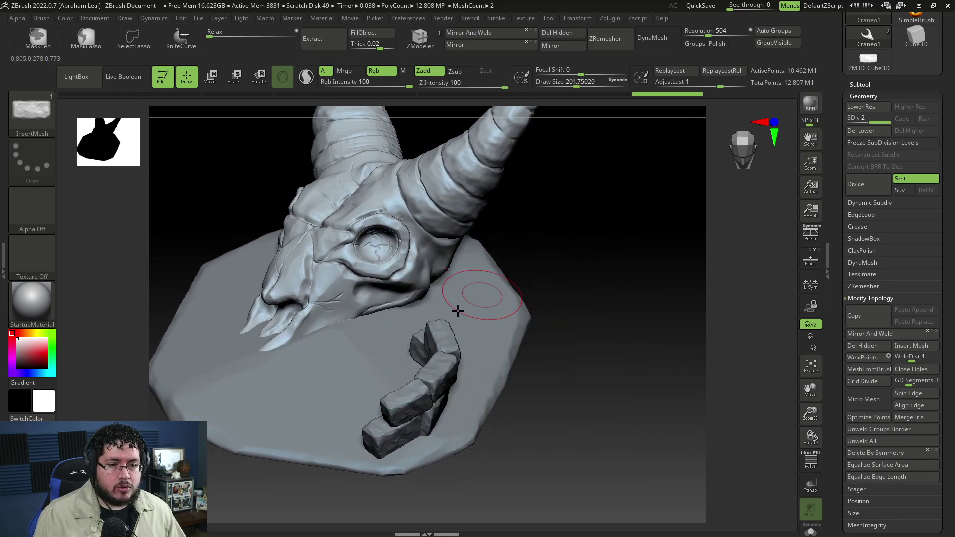
click(420, 381)
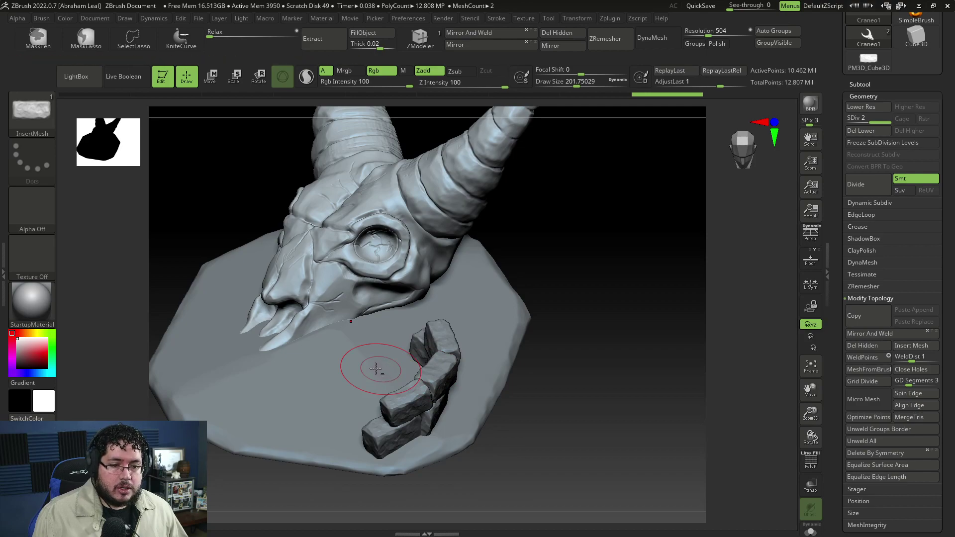
drag(577, 312, 509, 329)
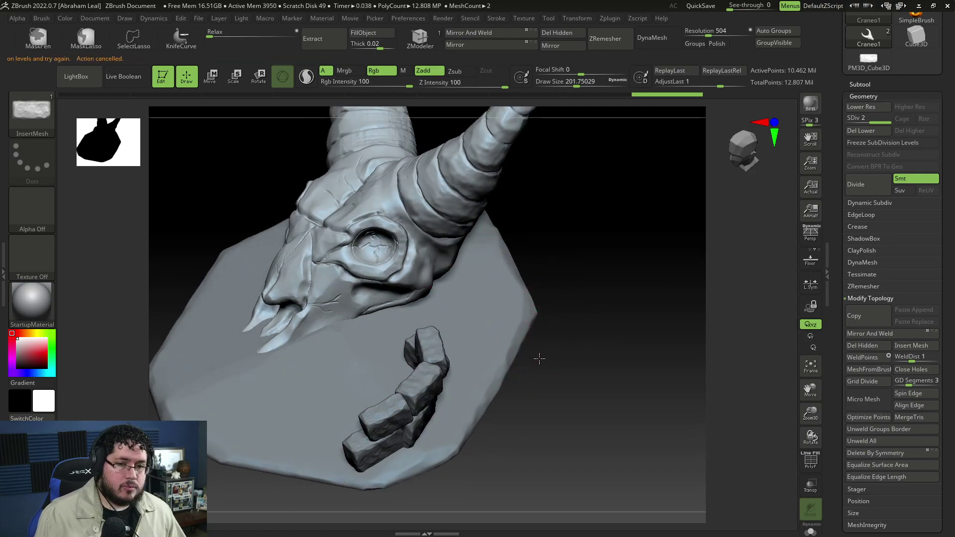
- Activate the slab subtool, insert a brick beyond the skull-side end of the wall, and set its height on the slab
click(849, 83)
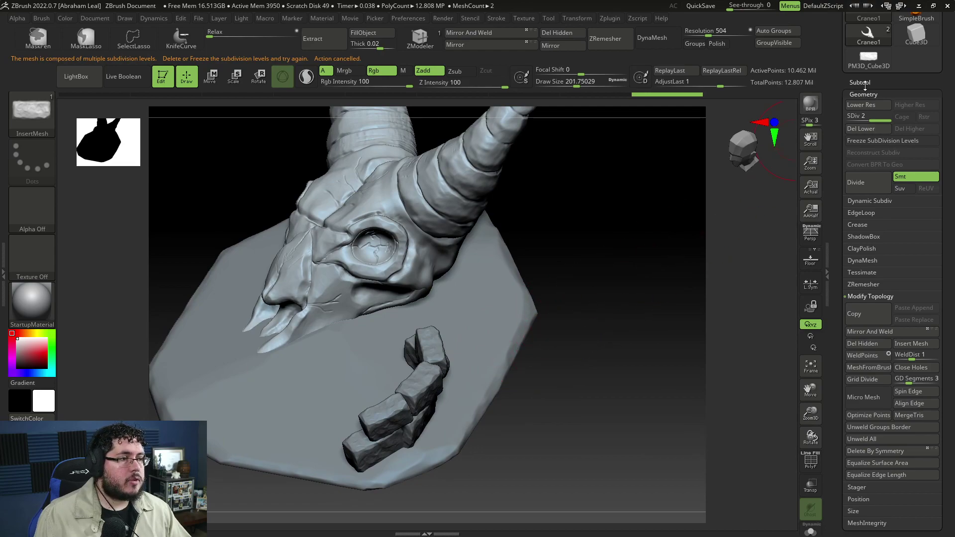
click(893, 90)
drag(574, 312, 565, 362)
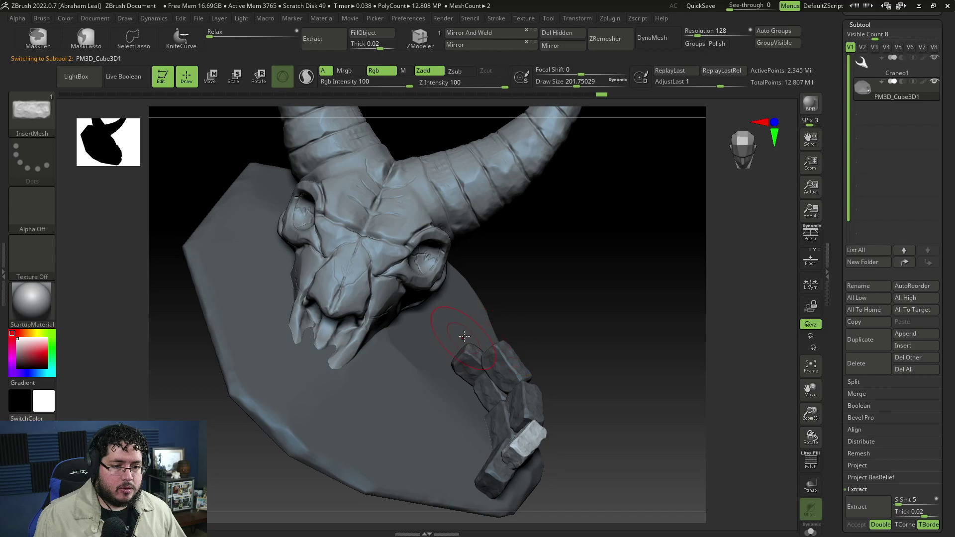
mouse_move(470, 340)
mouse_down()
mouse_move(480, 349)
mouse_move(480, 338)
mouse_up()
drag(589, 298, 490, 283)
key(w)
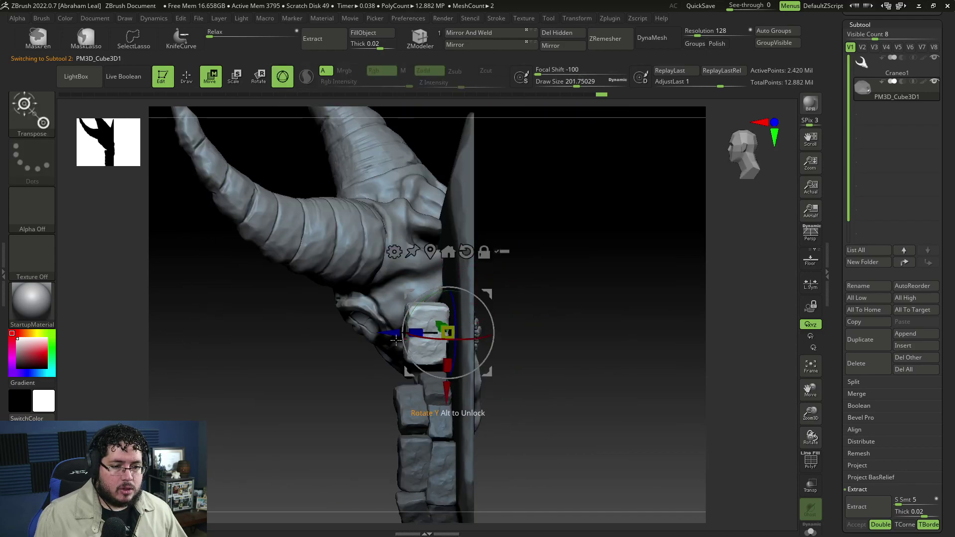
key(q)
- Clear the mask on the slab and bricks and select the ClayBuildup brush
mouse_move(541, 314)
mouse_down()
mouse_move(556, 298)
mouse_move(547, 298)
mouse_move(510, 365)
mouse_up()
mouse_move(557, 343)
mouse_down()
mouse_move(545, 296)
mouse_move(584, 303)
mouse_move(610, 270)
mouse_move(602, 264)
mouse_up()
key(space)
mouse_move(605, 287)
ctrl+mouse_down()
mouse_move(607, 268)
mouse_move(616, 301)
mouse_move(435, 317)
ctrl+mouse_up()
key(b)
key(c)
key(b)
- Set the draw size to about 97 and build up rough ground along the brick wall's inner base
key(space)
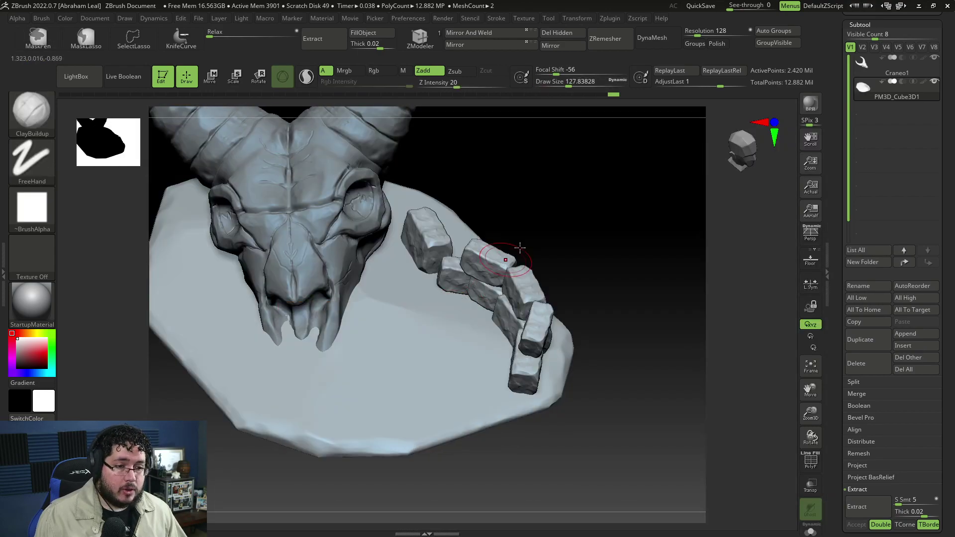
drag(512, 254, 510, 278)
key(space)
mouse_move(428, 265)
mouse_down()
mouse_move(426, 286)
mouse_move(416, 264)
mouse_up()
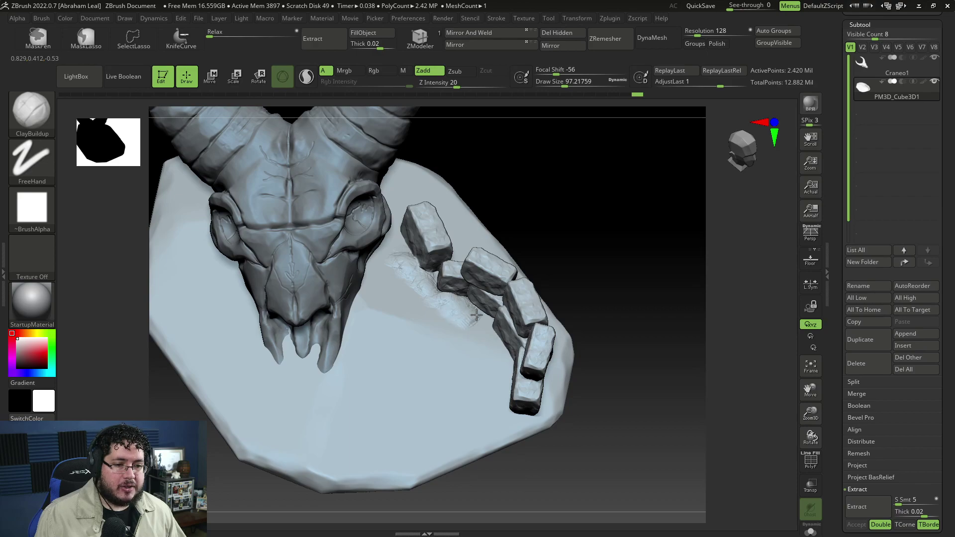
- Set the ClayBuildup draw size to about 83 and build up rough ground around the wall end farthest from the skull, smoothing it
alt+drag(621, 293, 588, 252)
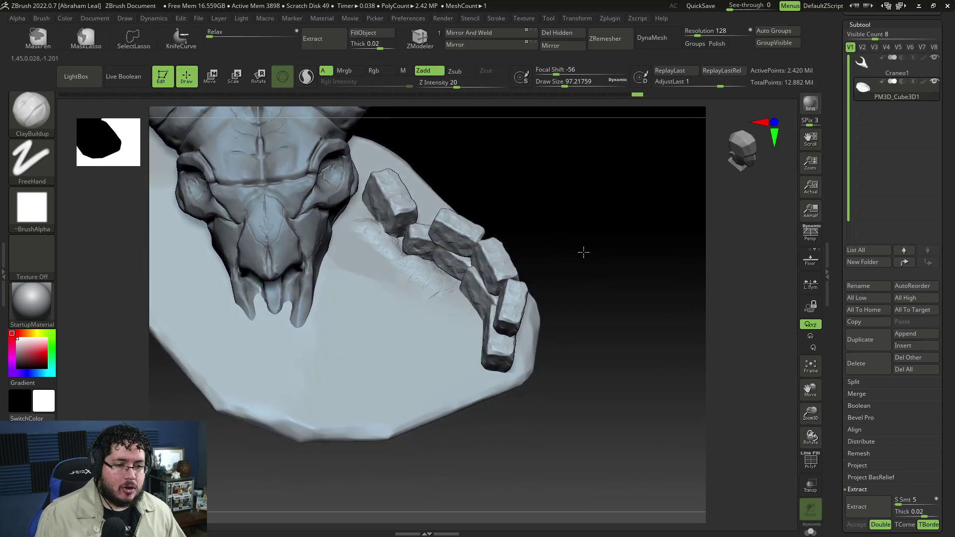
drag(592, 313, 556, 280)
key(space)
drag(508, 256, 505, 257)
drag(607, 299, 559, 304)
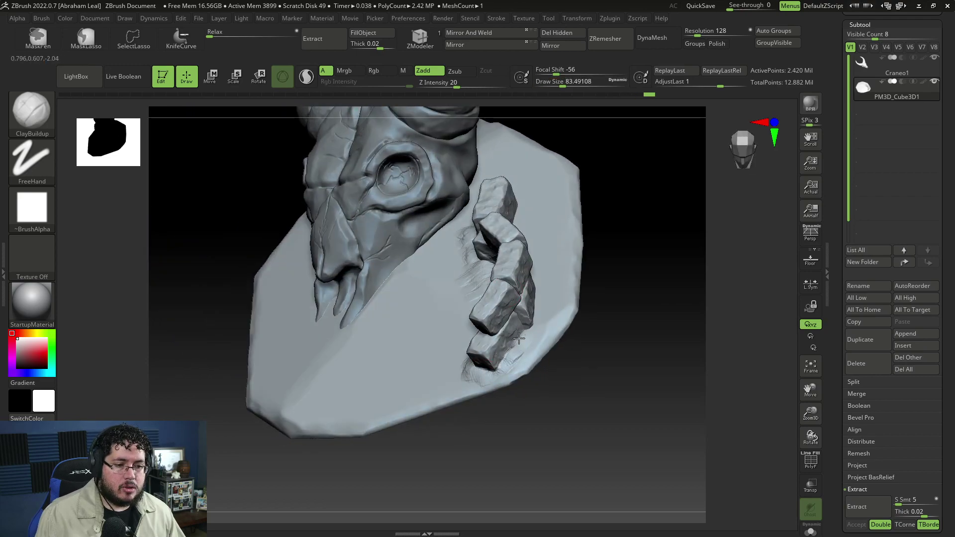
drag(529, 340, 517, 354)
drag(603, 285, 545, 263)
drag(540, 343, 530, 340)
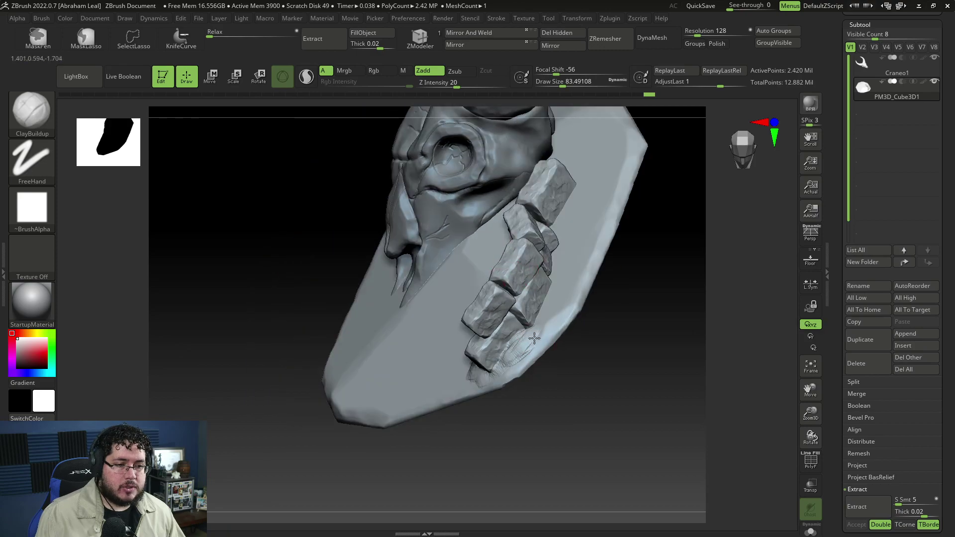
key(shift)
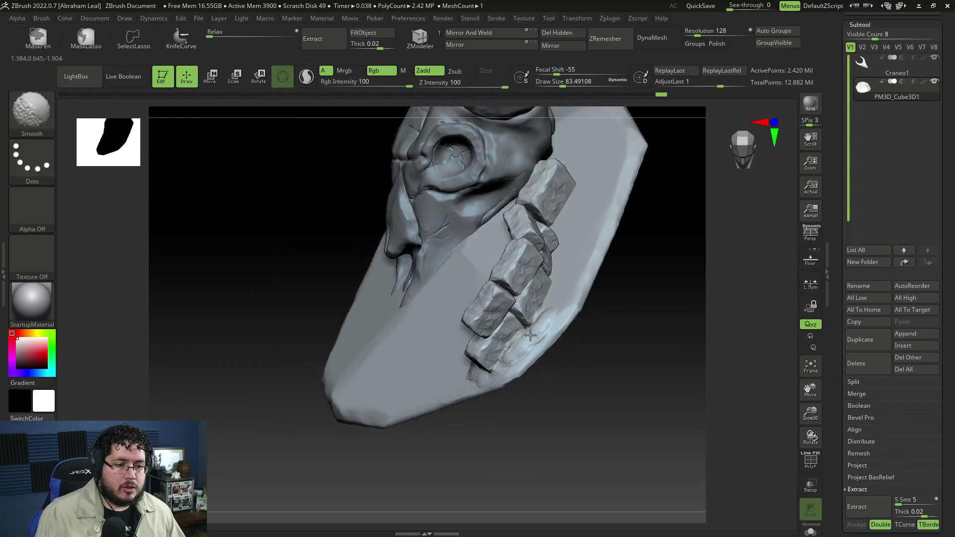
- Build up and smooth ground along the wall's outer base as far as the brick nearest the skull
alt+drag(650, 244, 603, 296)
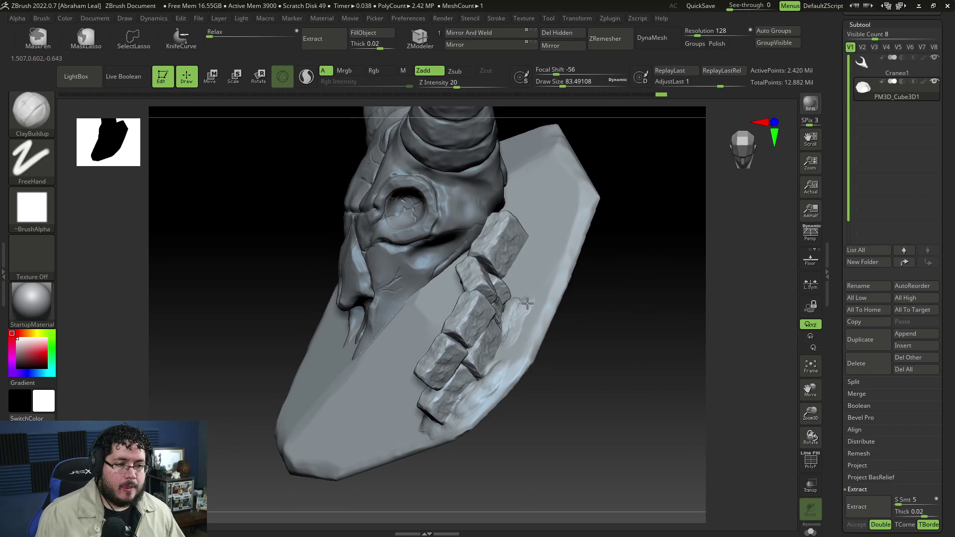
key(shift)
mouse_move(550, 309)
right_down()
mouse_move(572, 343)
mouse_move(513, 304)
right_up()
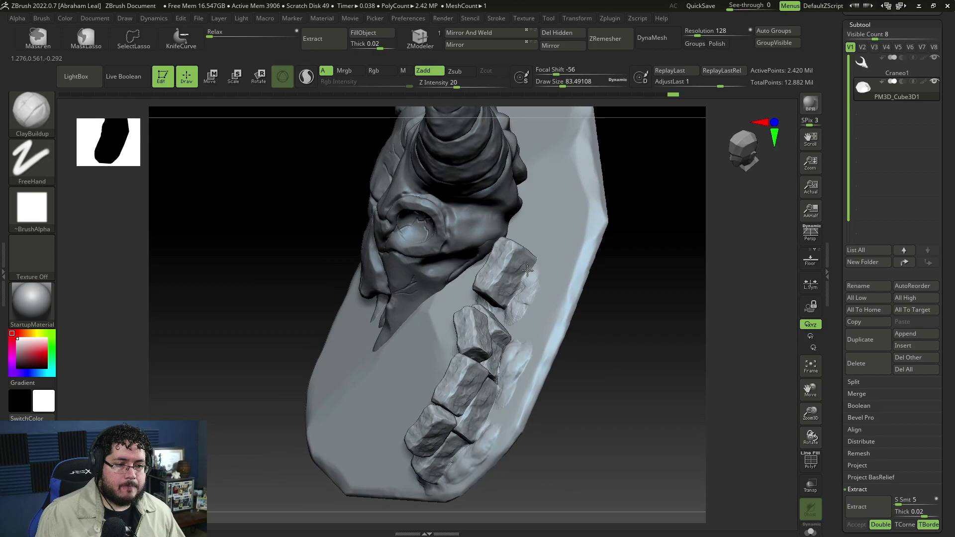
key(shift)
- Set the draw size to about 132, build an earth mound along the skull's wall-side jaw and smooth it
mouse_move(543, 282)
right_down()
mouse_move(587, 379)
mouse_move(610, 292)
mouse_move(558, 283)
mouse_move(410, 301)
right_up()
mouse_move(381, 360)
mouse_down()
mouse_move(419, 313)
mouse_move(423, 353)
mouse_up()
key(shift)
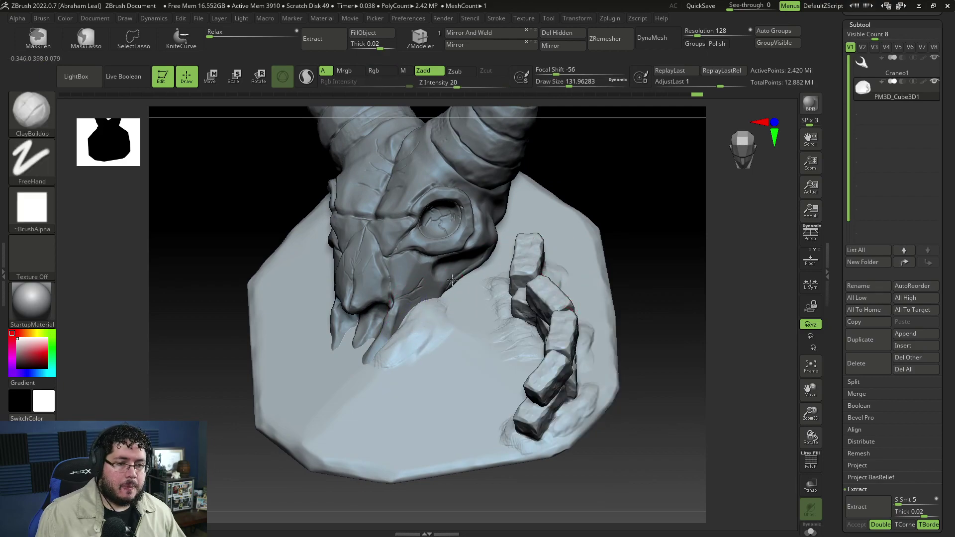
key(shift)
shift+drag(480, 278, 483, 284)
mouse_move(642, 331)
mouse_down()
mouse_move(639, 241)
mouse_move(632, 296)
mouse_up()
key(shift)
shift+drag(456, 317, 458, 315)
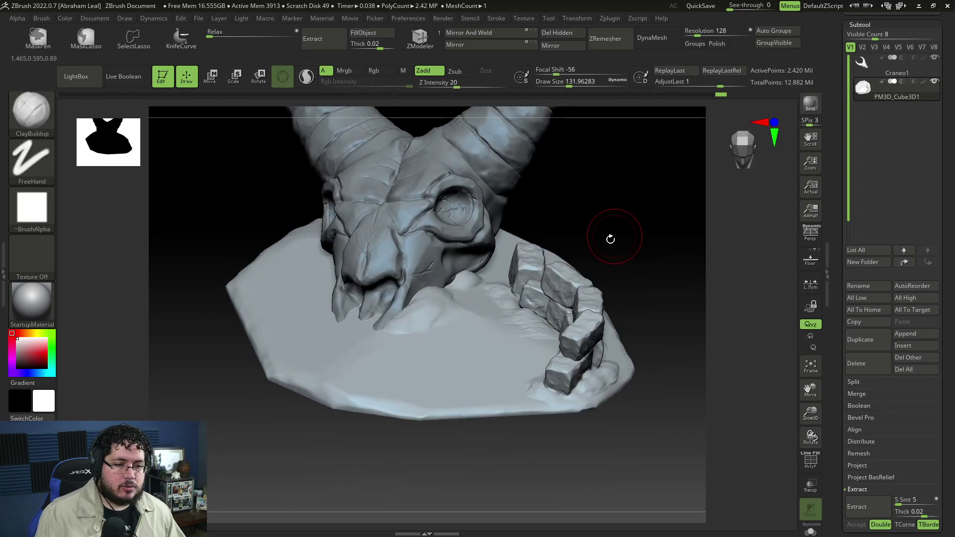
- Select the TrimDynamic brush, set its draw size to about 177 and flatten the mound beside the skull's jaw
drag(612, 239, 609, 289)
key(b)
key(t)
key(d)
key(space)
drag(487, 309, 491, 308)
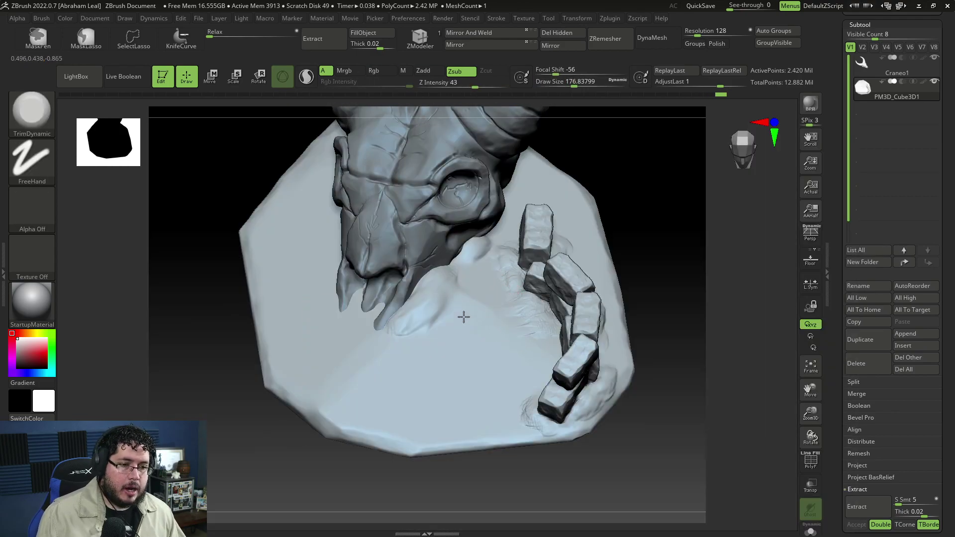
drag(643, 255, 545, 344)
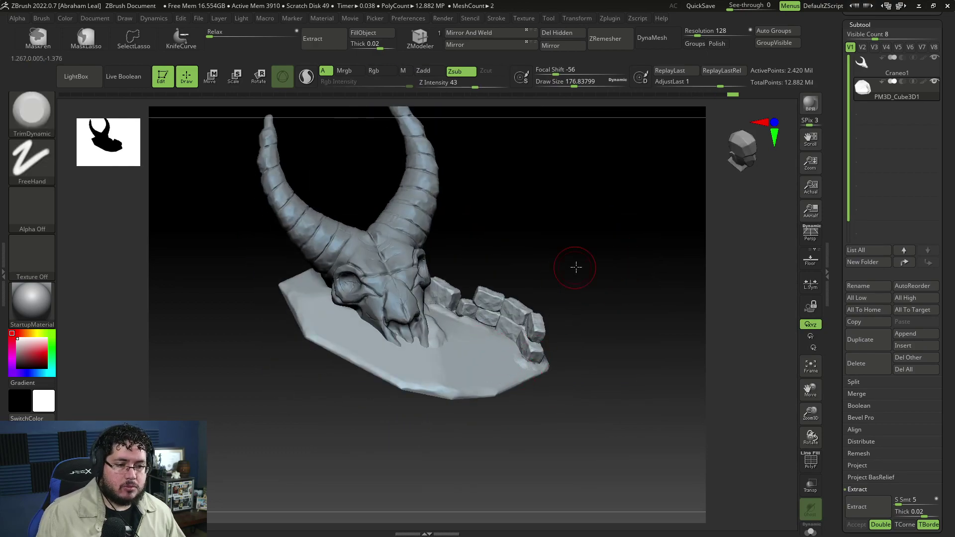
- Select ClayBuildup at a draw size of about 163, then build and smooth a mound against the skull's side away from the wall
drag(577, 266, 380, 347)
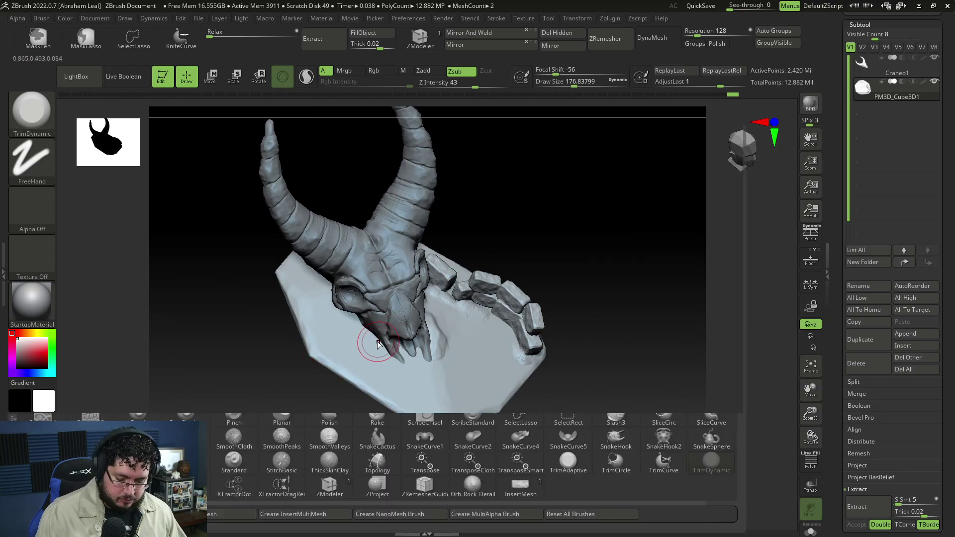
key(b)
key(c)
key(b)
key(space)
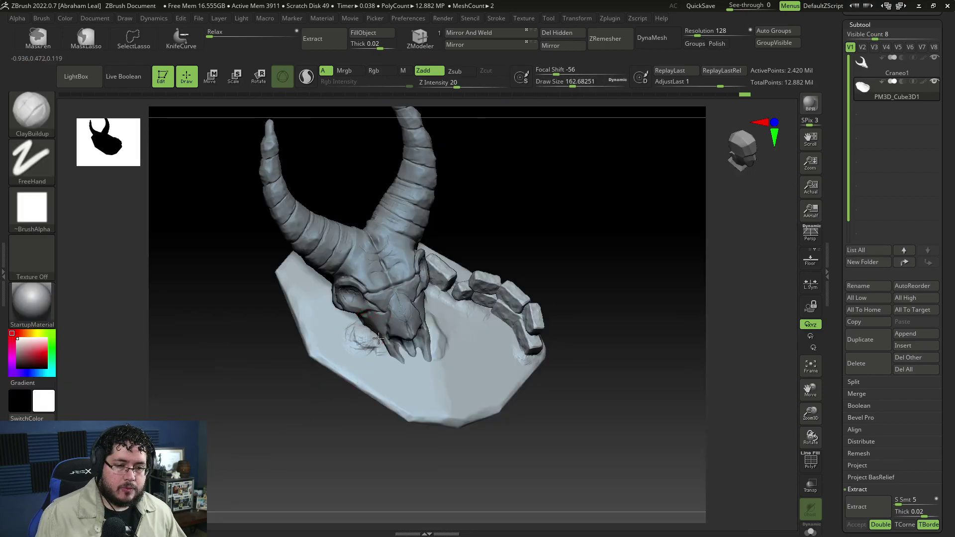
key(shift)
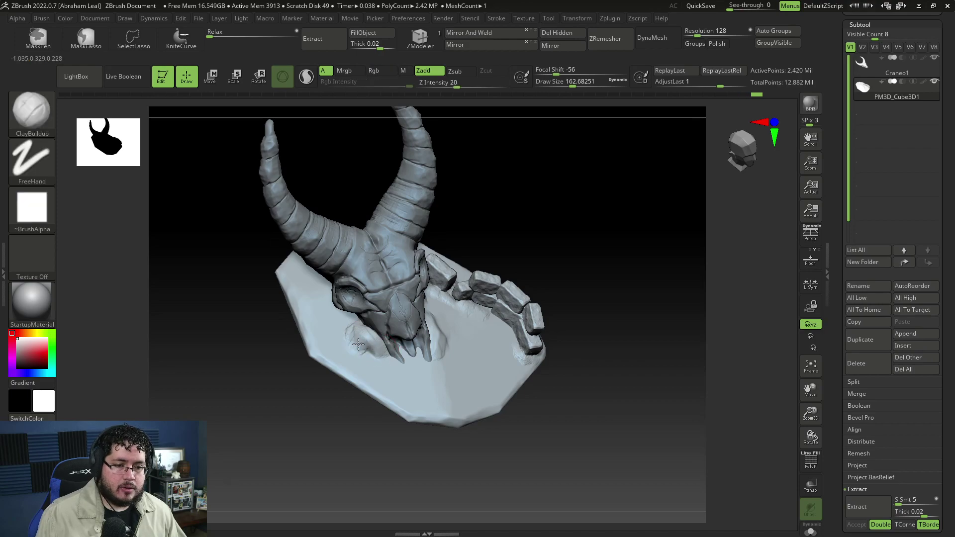
shift+drag(380, 363, 374, 359)
- Build up the ground behind the skull around the base of the horns and smooth it into the slab
mouse_move(346, 374)
right_down()
mouse_move(352, 345)
mouse_move(326, 409)
mouse_move(335, 378)
right_up()
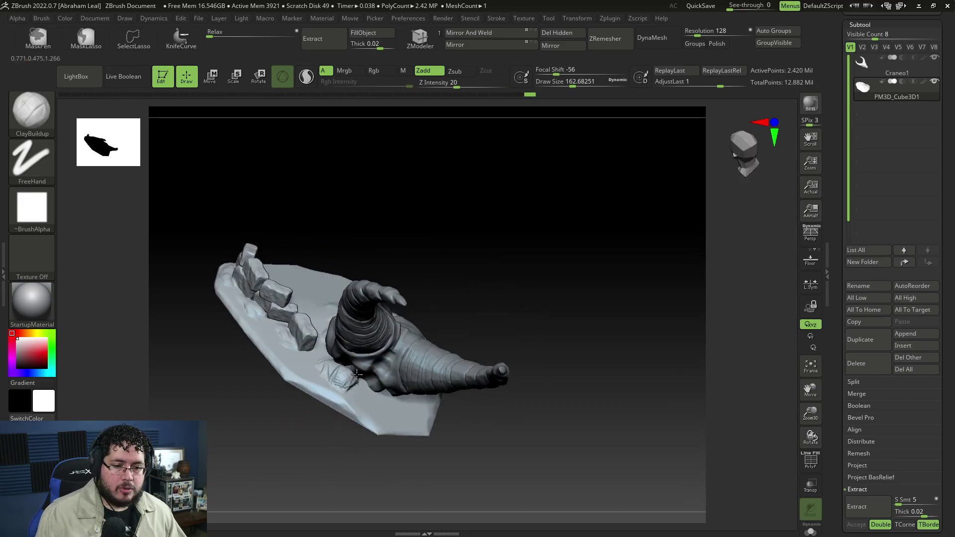
shift+drag(321, 366, 334, 378)
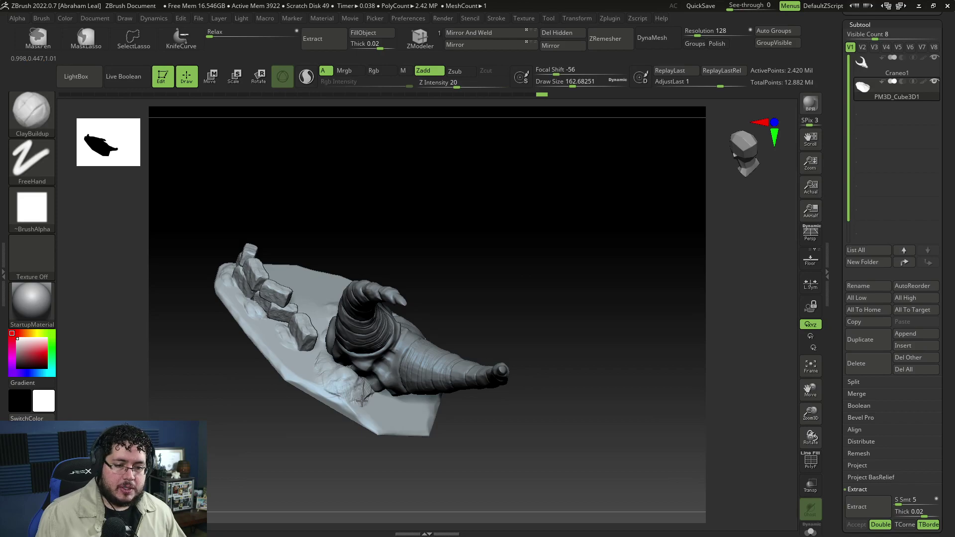
right_drag(388, 399, 379, 395)
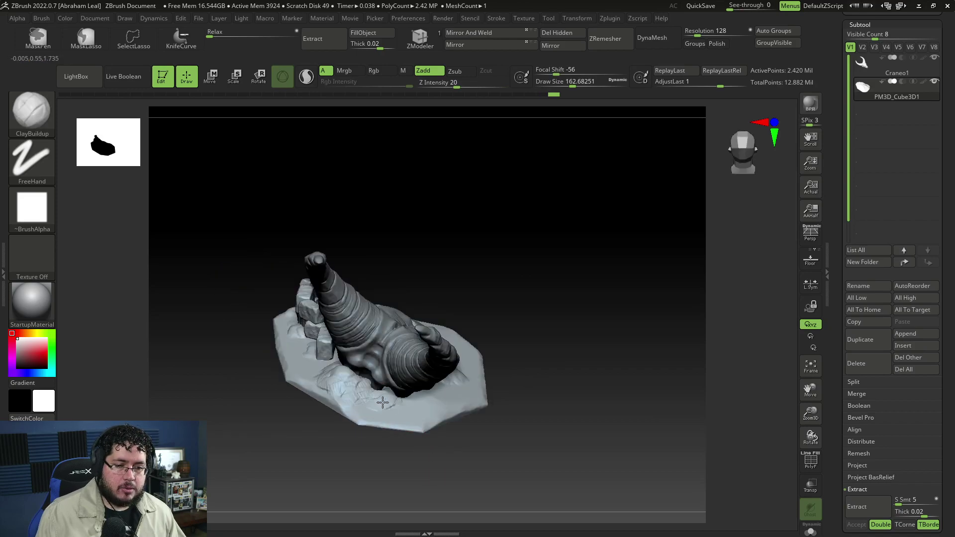
shift+right_drag(383, 398, 395, 401)
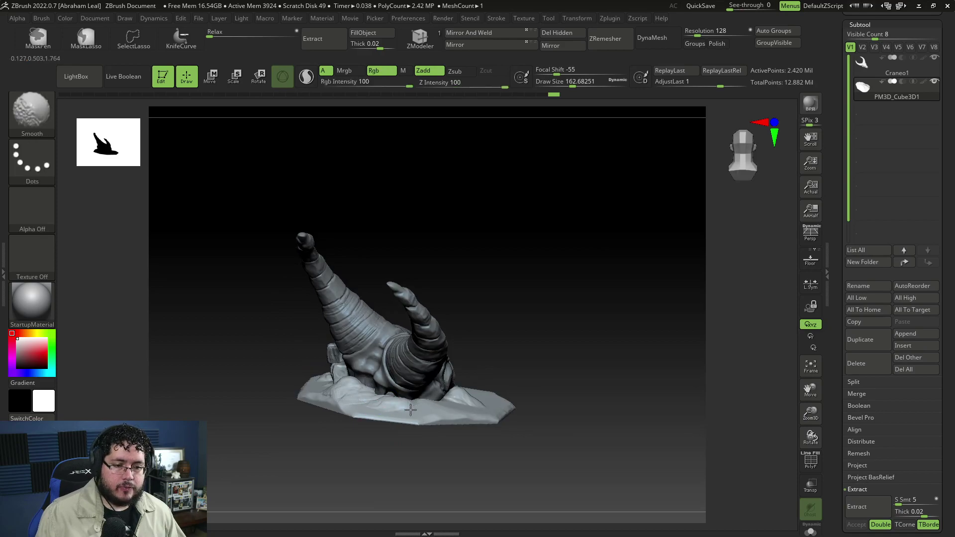
mouse_move(279, 416)
right_down()
mouse_move(340, 391)
mouse_move(284, 365)
right_up()
- Select TrimDynamic at a draw size of about 280, trim the slab's surface and rim all around, and reduce the size to about 197
mouse_move(430, 340)
alt+right_down()
mouse_move(429, 322)
mouse_move(451, 345)
mouse_move(539, 308)
mouse_move(514, 307)
mouse_move(488, 283)
mouse_move(552, 294)
mouse_move(461, 273)
alt+right_up()
key(b)
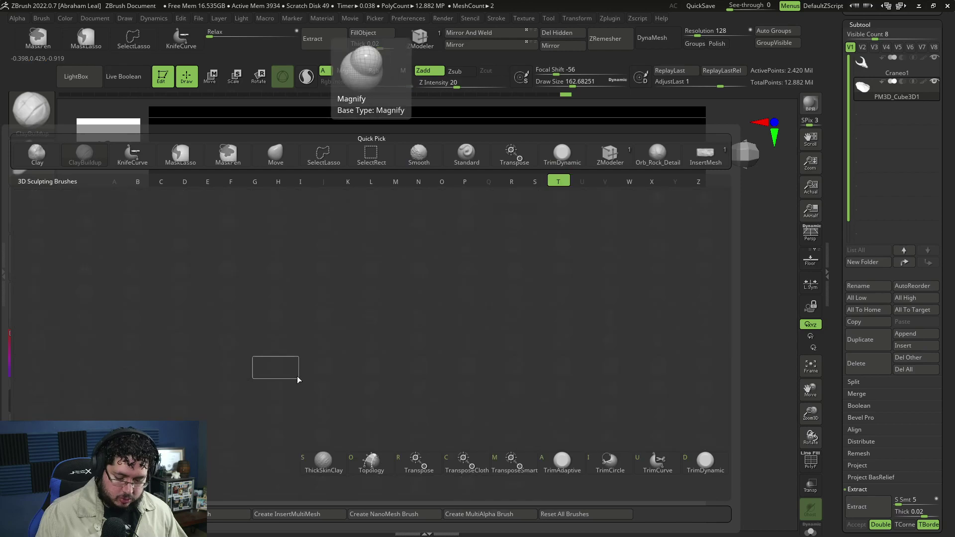
key(t)
key(d)
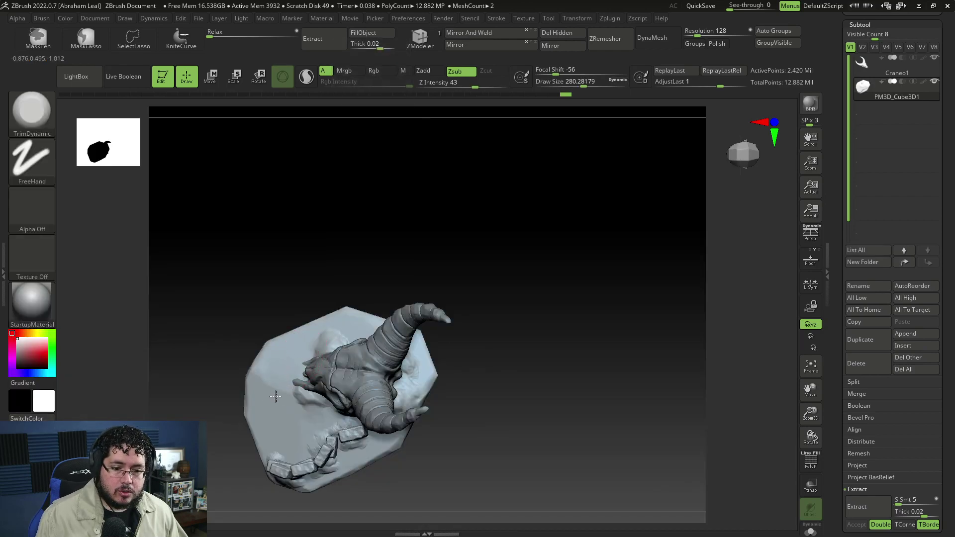
mouse_move(269, 413)
right_down()
mouse_move(252, 386)
mouse_move(292, 341)
mouse_move(257, 342)
mouse_move(284, 296)
mouse_move(321, 288)
mouse_move(393, 244)
mouse_move(370, 262)
mouse_move(374, 289)
right_up()
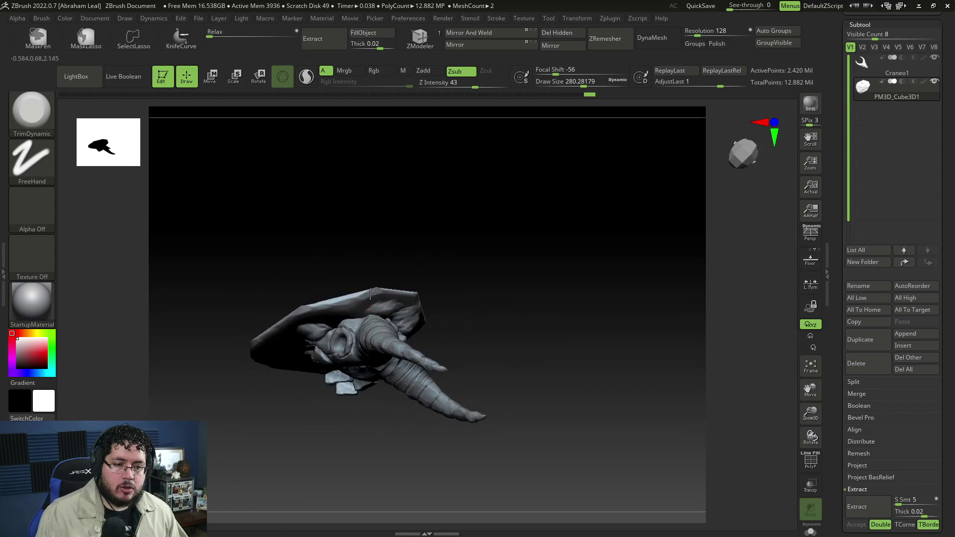
mouse_move(447, 284)
right_down()
mouse_move(416, 298)
mouse_move(464, 236)
mouse_move(486, 271)
mouse_move(514, 277)
mouse_move(494, 317)
mouse_move(437, 367)
right_up()
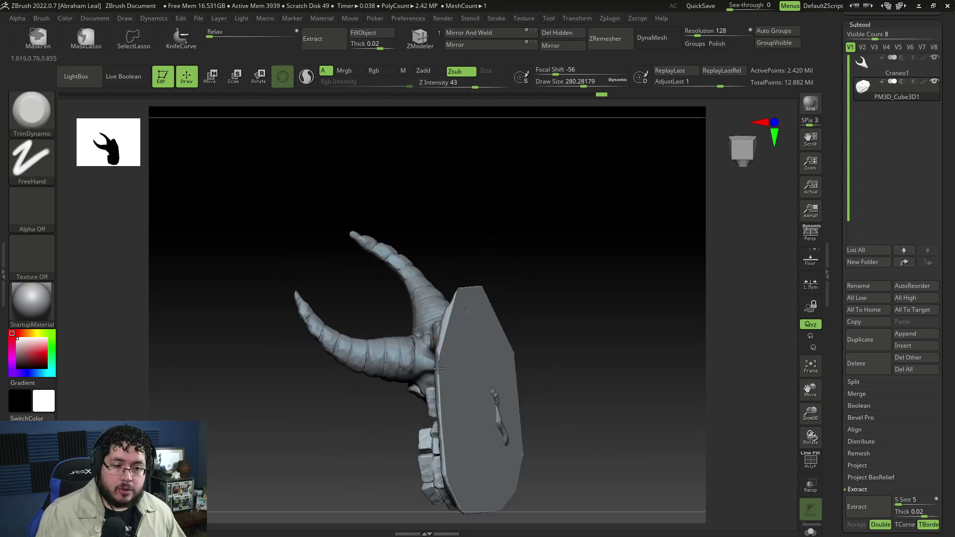
mouse_move(438, 359)
right_down()
mouse_move(554, 284)
mouse_move(520, 308)
mouse_move(510, 279)
mouse_move(522, 349)
mouse_move(530, 273)
mouse_move(557, 285)
mouse_move(518, 256)
mouse_move(578, 265)
mouse_move(557, 251)
mouse_move(567, 247)
mouse_move(561, 234)
mouse_move(559, 247)
mouse_move(584, 243)
mouse_move(558, 311)
mouse_move(576, 264)
mouse_move(561, 264)
mouse_move(574, 257)
mouse_move(566, 256)
right_up()
key(space)
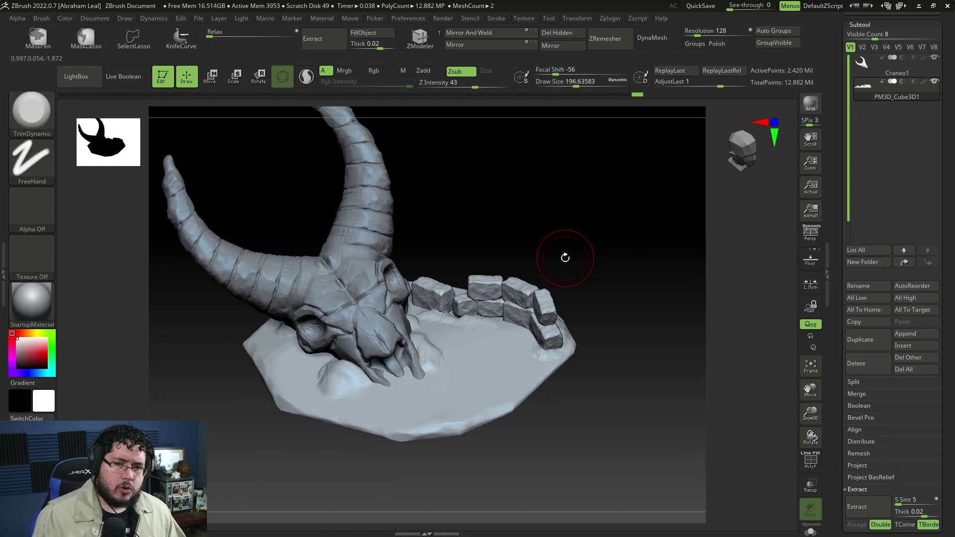
- Load the Jronn_RockCrack brush from the brush library, activate the skull subtool and set the draw size to about 140
key(b)
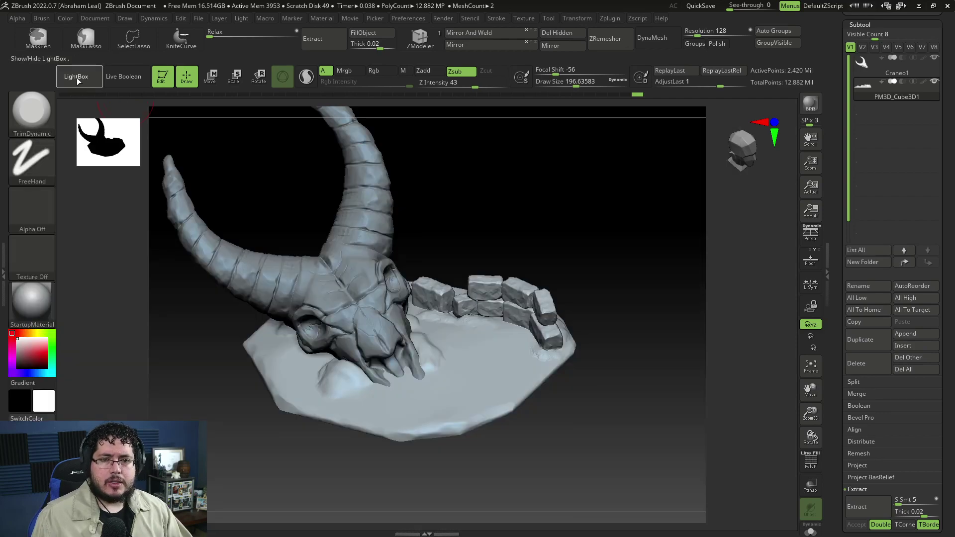
click(78, 79)
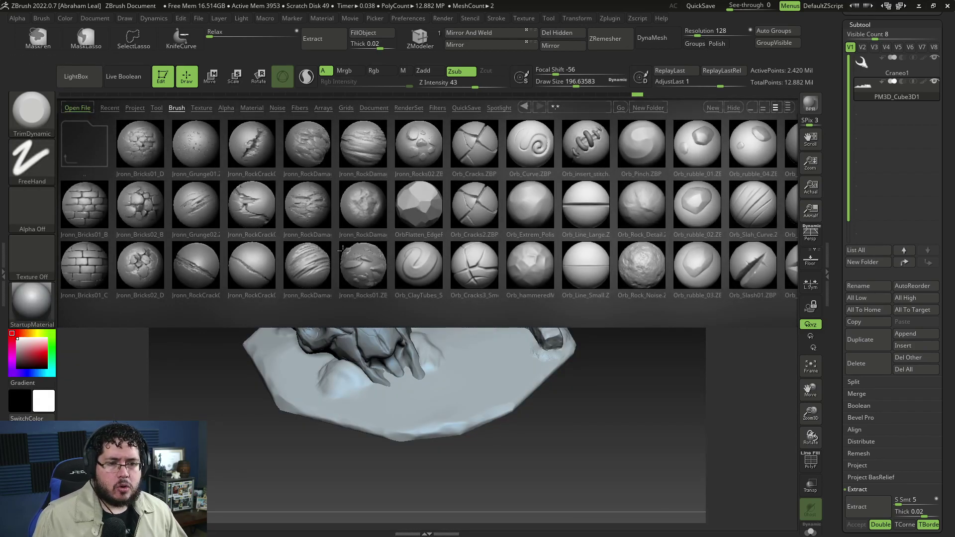
double_click(259, 206)
alt+click(360, 310)
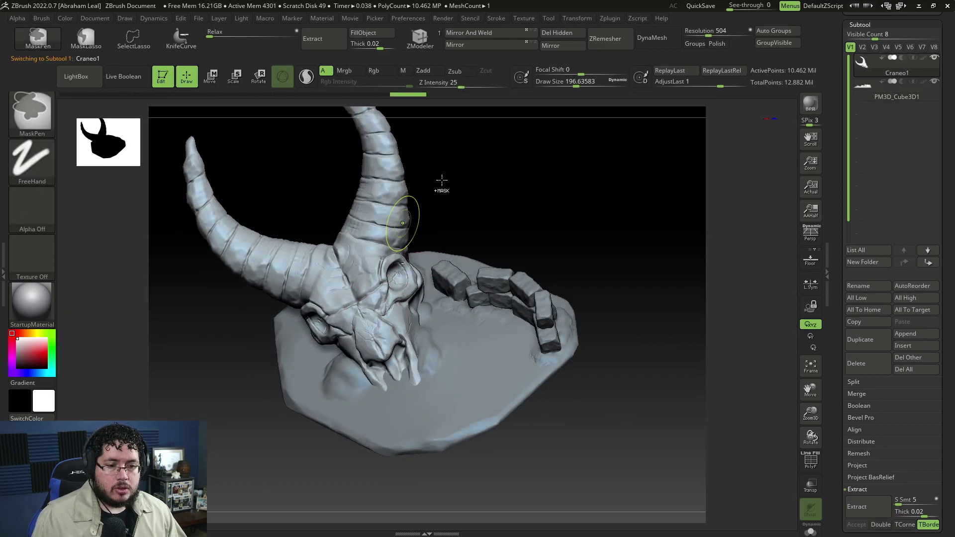
drag(461, 79, 462, 79)
key(space)
key(space)
drag(498, 146, 490, 144)
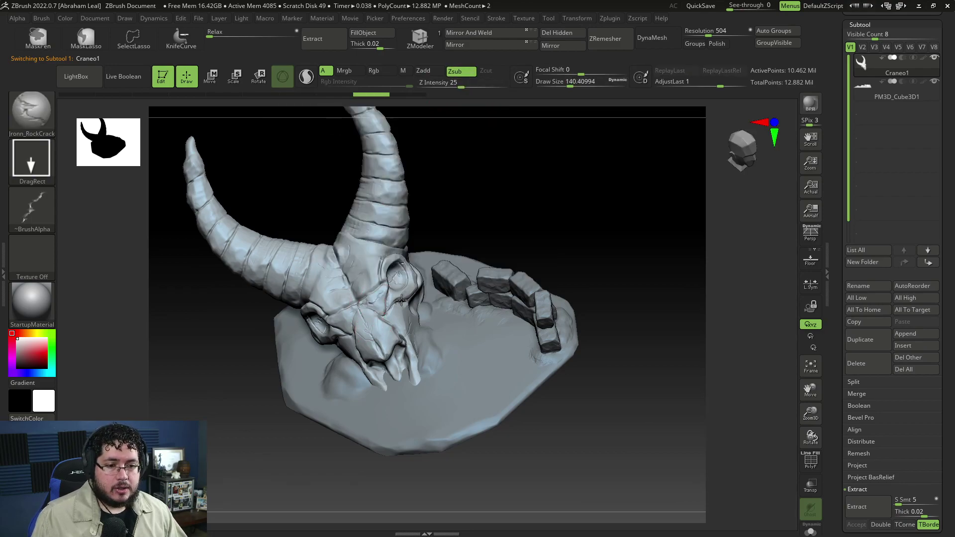
- Raise the Z intensity to 48 and stamp cracks across the skull's forehead and snout
mouse_move(378, 254)
mouse_down()
mouse_move(363, 284)
mouse_move(344, 255)
mouse_move(485, 187)
mouse_move(497, 204)
mouse_up()
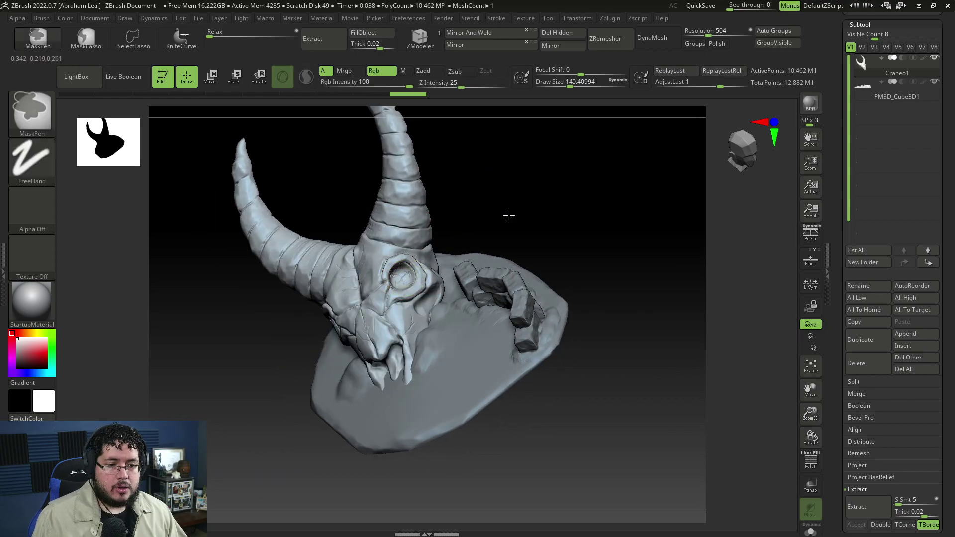
drag(467, 83, 474, 85)
drag(476, 189, 491, 176)
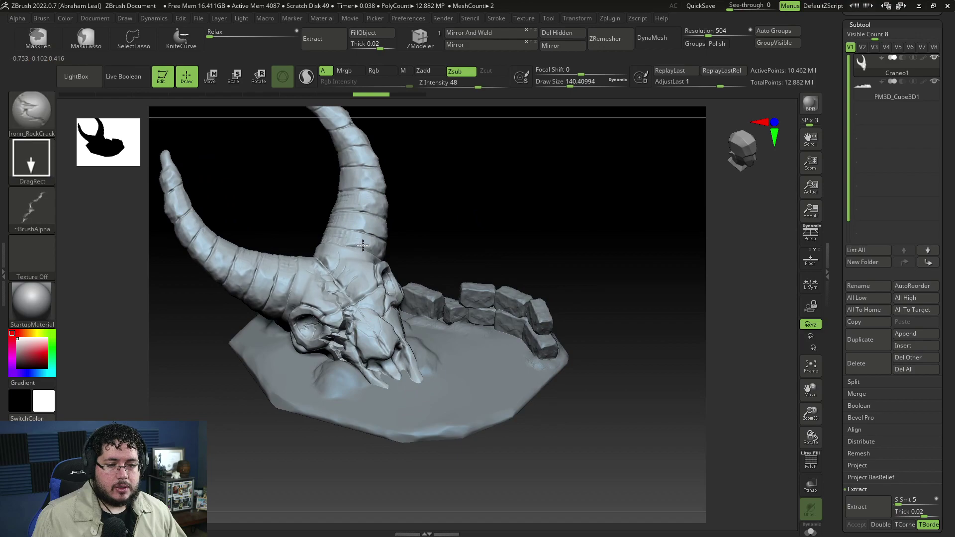
drag(471, 211, 379, 253)
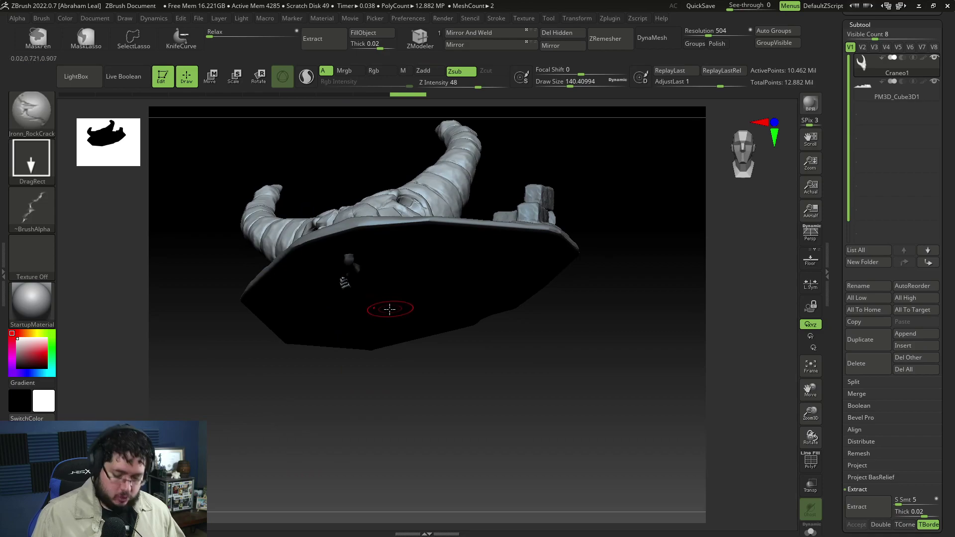
- Select the Move brush, set its draw size to about 500 and push the skull parts protruding through the slab's underside back inside
key(b)
key(m)
key(v)
key(space)
drag(383, 372, 444, 206)
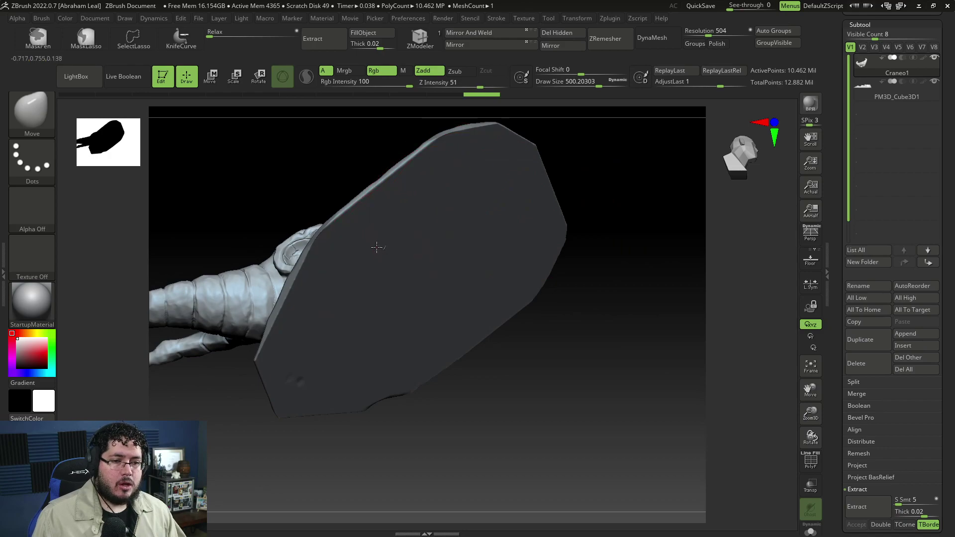
drag(565, 273, 378, 288)
- Activate the slab subtool, select the Move Topological brush and set its draw size to about 460 for adjusting the wall bricks
alt+click(432, 285)
mouse_move(560, 264)
alt+mouse_down()
mouse_move(608, 275)
mouse_move(592, 266)
mouse_move(492, 307)
alt+mouse_up()
key(b)
key(m)
key(t)
key(ctrl+z)
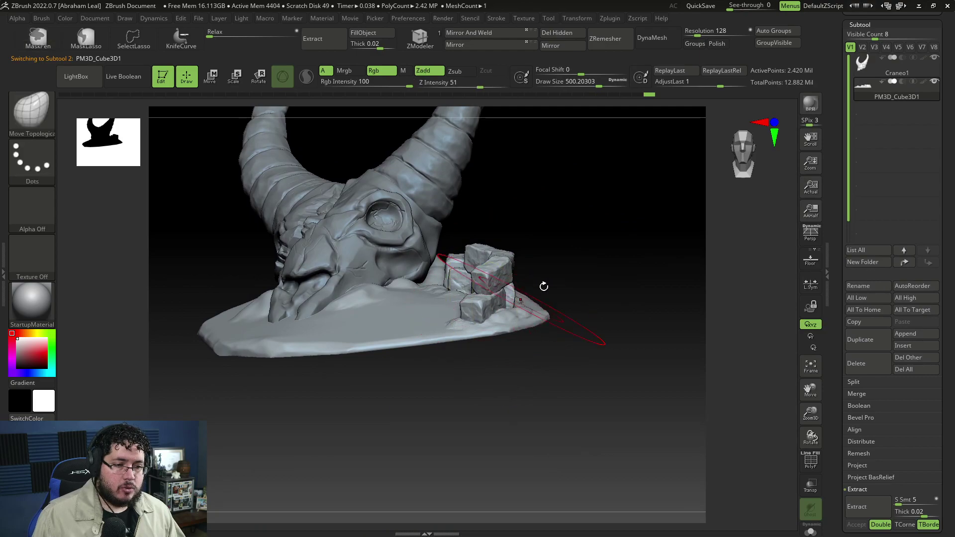
drag(597, 289, 529, 293)
key(space)
drag(531, 296, 529, 295)
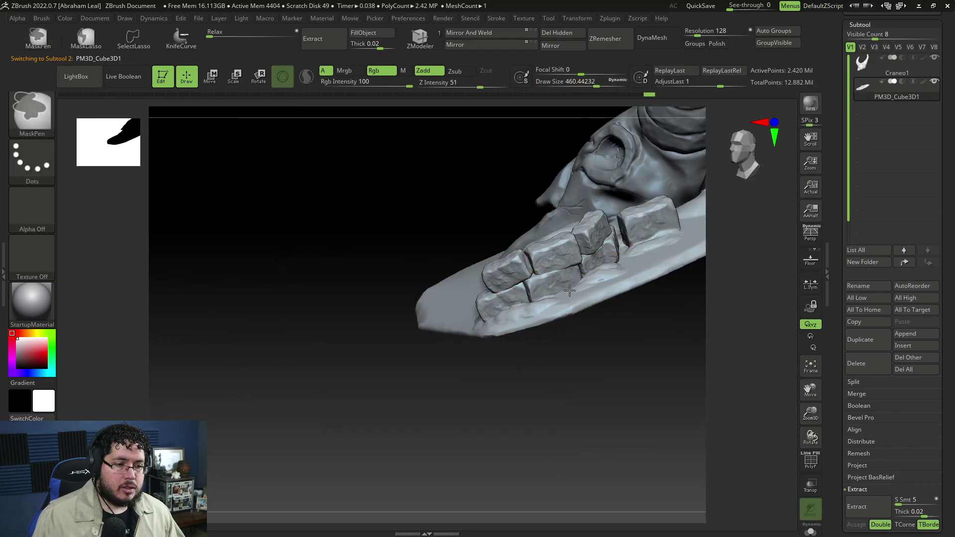
- Reduce the draw size to about 358 and reposition individual bricks along the wall's outer face
drag(582, 331, 530, 306)
key(space)
drag(530, 306, 517, 306)
mouse_move(517, 361)
mouse_down()
mouse_move(555, 364)
mouse_move(400, 284)
mouse_up()
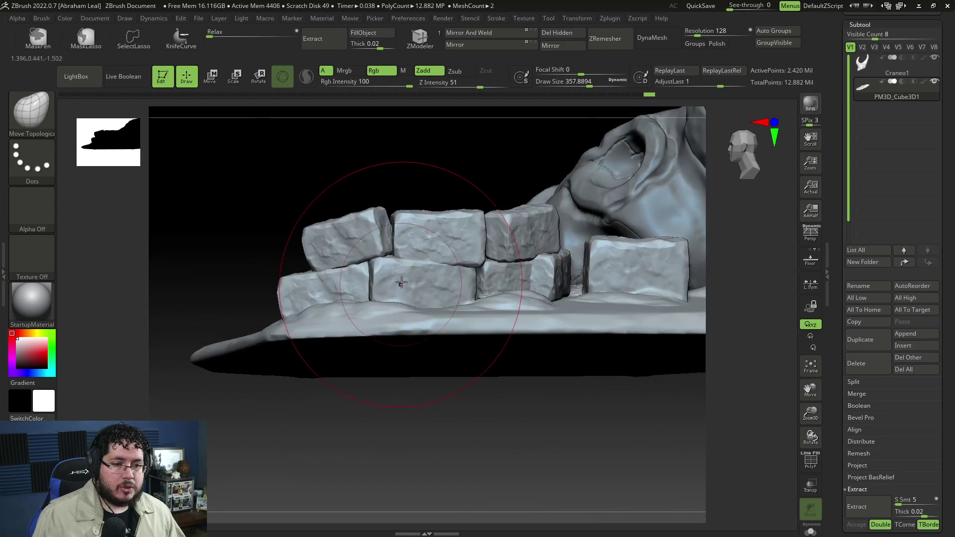
drag(441, 198, 557, 270)
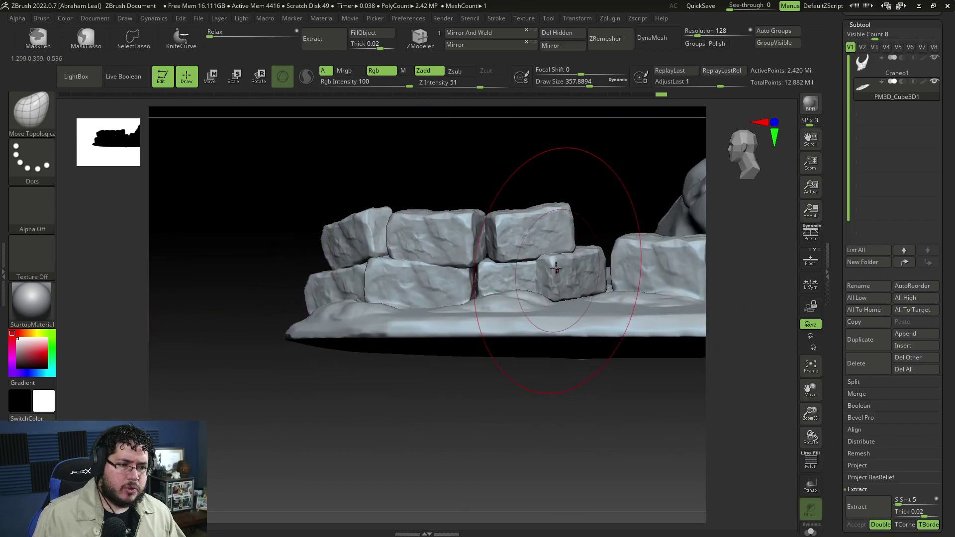
drag(528, 192, 503, 315)
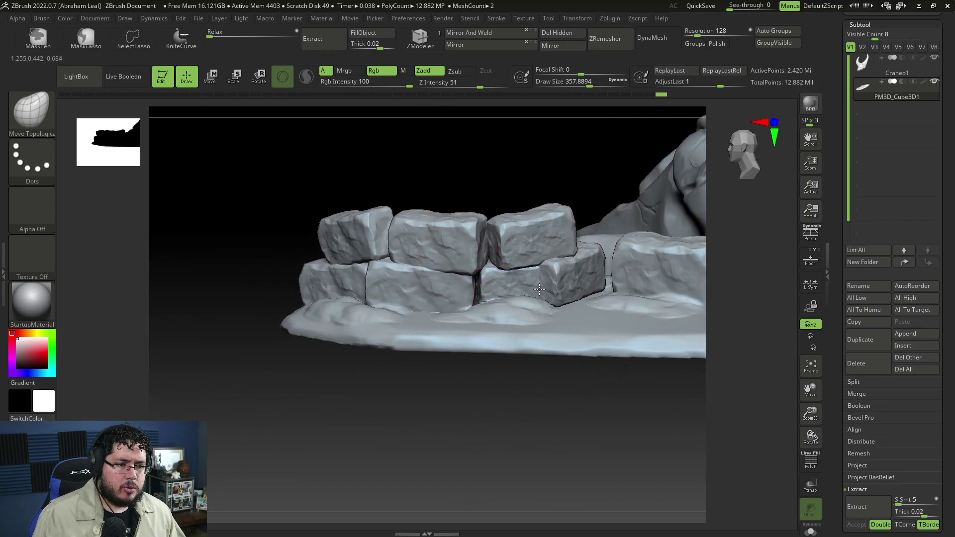
- Insert a sphere subtool, make it active and scale it down to roughly the size of a wall brick
drag(417, 379, 629, 303)
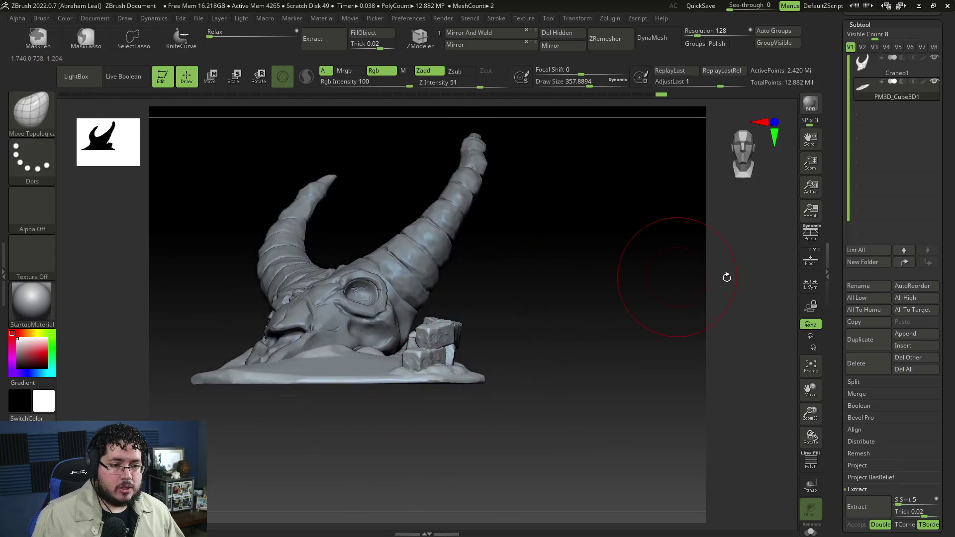
click(908, 344)
click(475, 373)
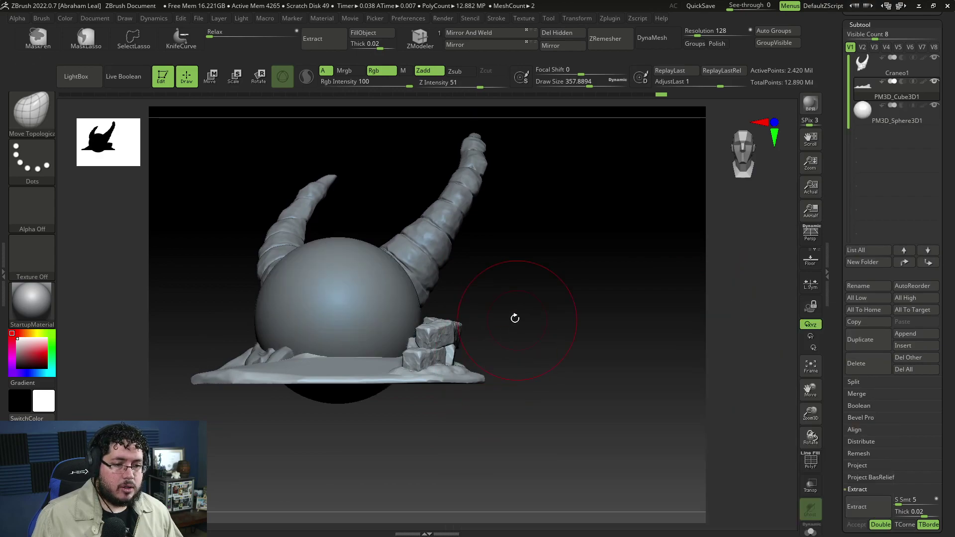
key(w)
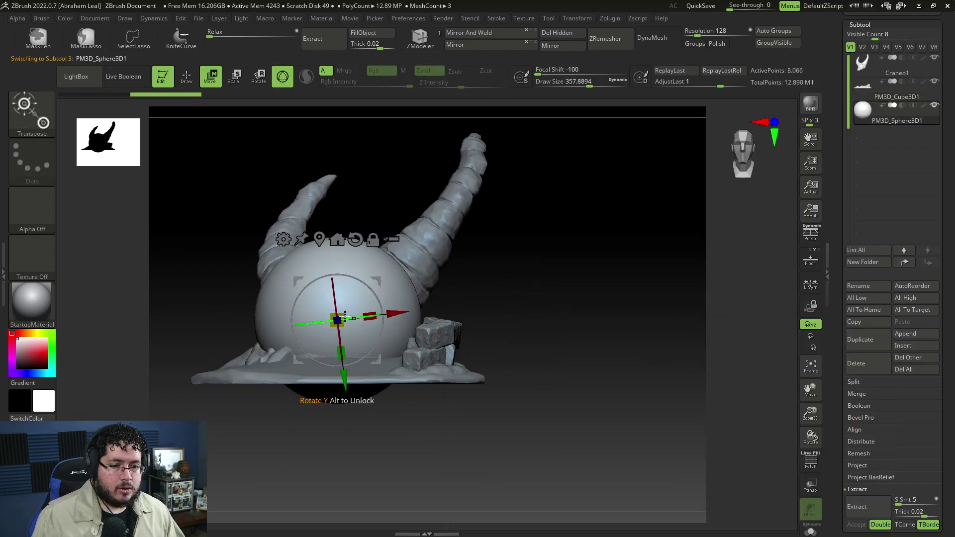
mouse_move(304, 319)
mouse_down()
mouse_move(400, 321)
mouse_move(329, 322)
mouse_up()
key(r)
key(q)
- Move the small sphere onto the upper row of bricks near the middle of the ruined wall
mouse_move(565, 266)
mouse_down()
mouse_move(405, 277)
mouse_move(416, 256)
mouse_up()
key(w)
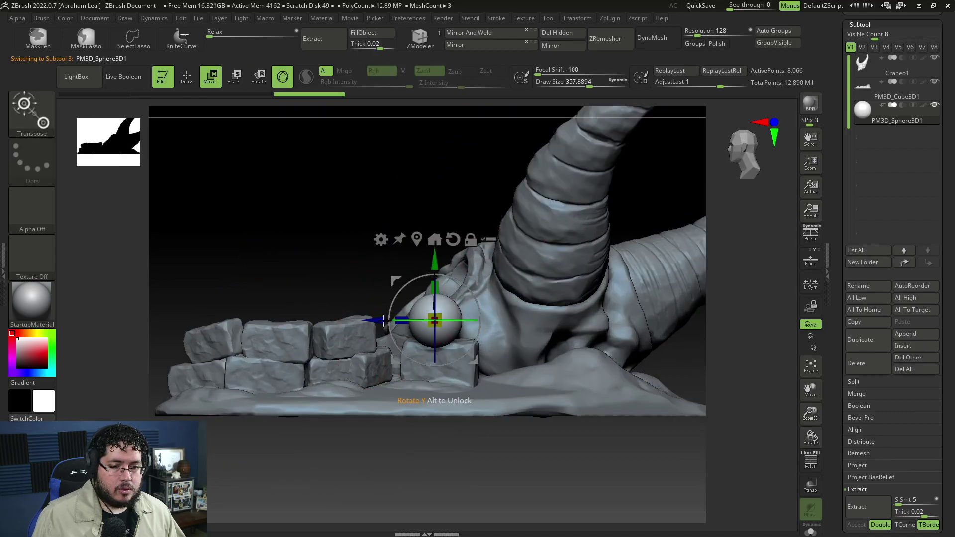
drag(289, 337, 256, 335)
key(q)
- Select the Move brush, reduce its draw size to about 223 and stretch the sphere into an elongated patch along the wall's top
key(b)
key(m)
key(v)
mouse_move(299, 277)
mouse_down()
mouse_move(306, 333)
mouse_move(324, 321)
mouse_up()
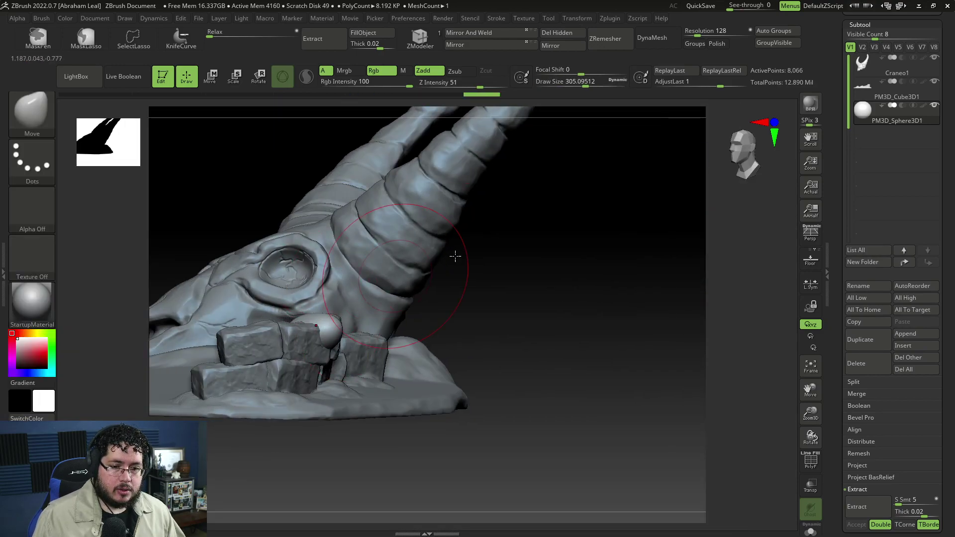
drag(460, 258, 455, 323)
key(space)
drag(355, 316, 348, 315)
drag(547, 349, 394, 279)
drag(298, 296, 306, 287)
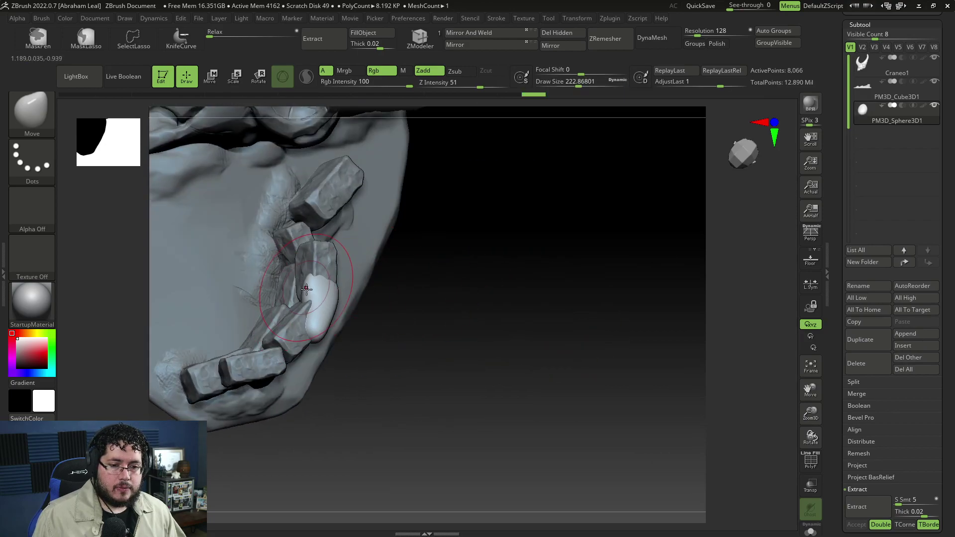
- Reduce the draw size to about 116 and bend the patch so it follows the curve of the upper bricks
drag(420, 297, 465, 307)
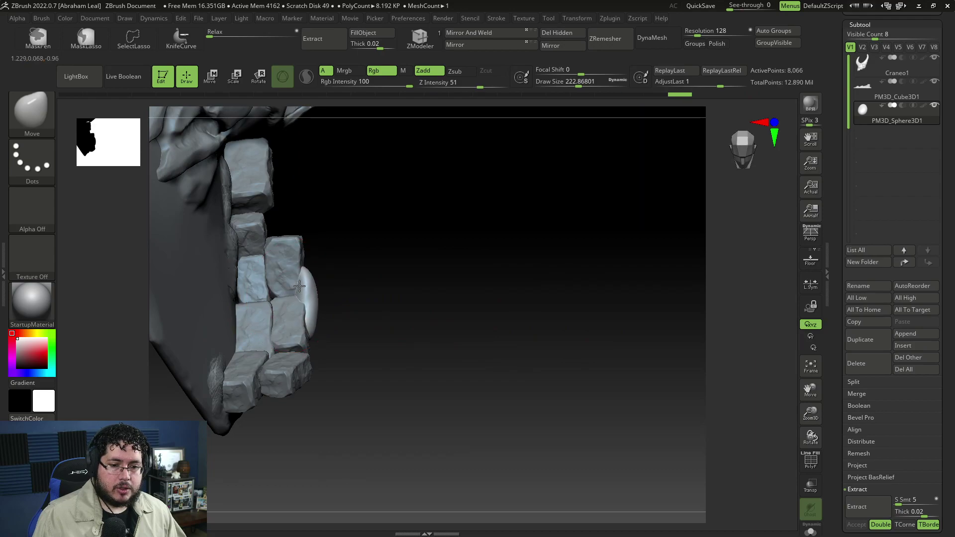
key(space)
click(322, 273)
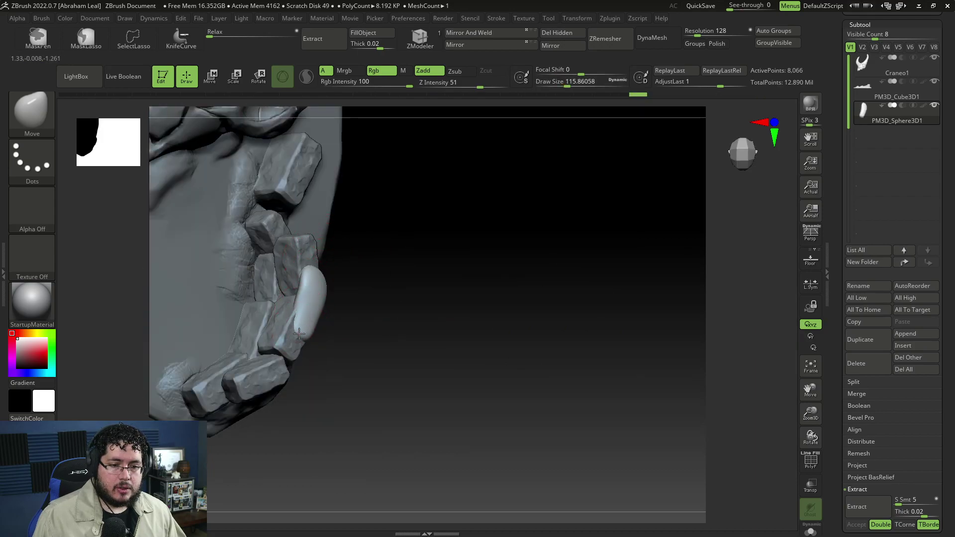
mouse_move(298, 334)
right_down()
mouse_move(297, 324)
mouse_move(344, 314)
right_up()
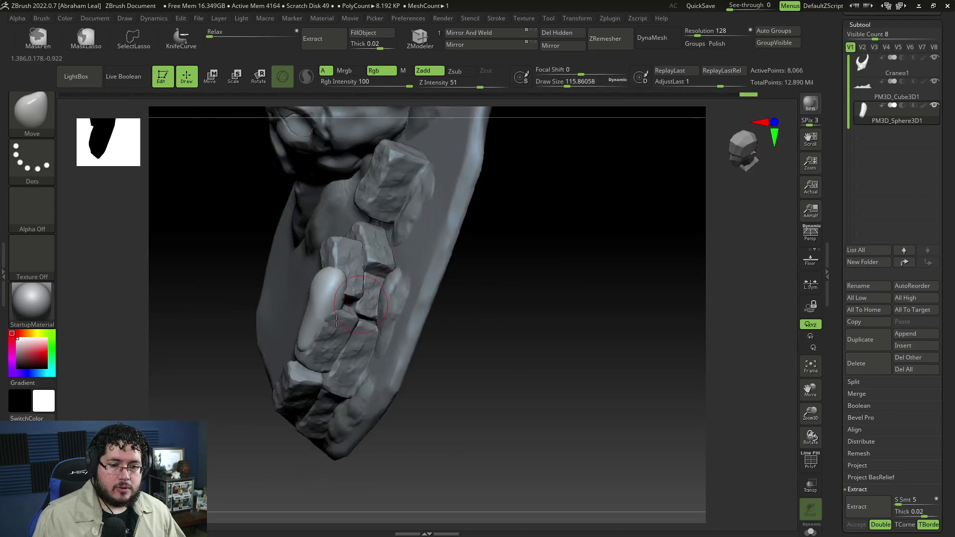
mouse_move(219, 348)
right_down()
mouse_move(343, 260)
mouse_move(251, 329)
mouse_move(512, 294)
mouse_move(315, 304)
right_up()
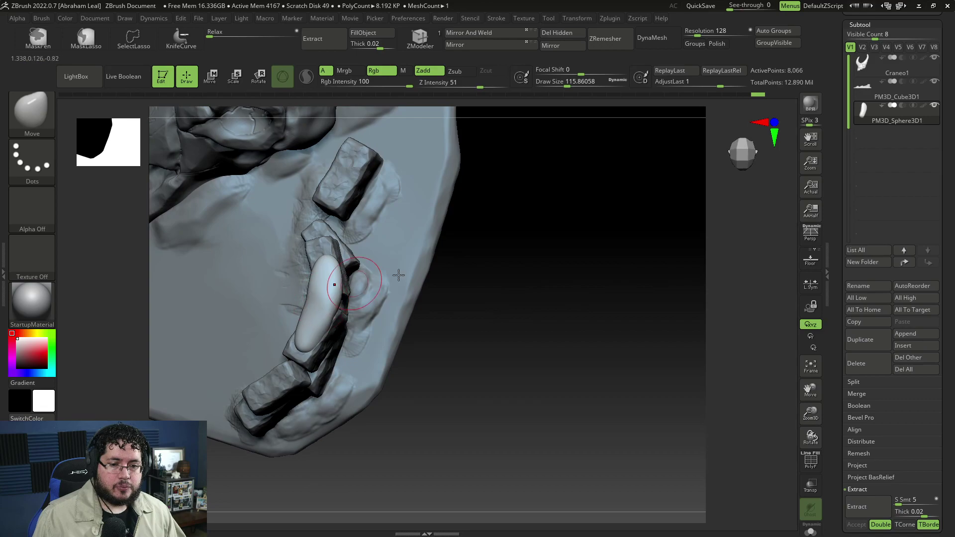
- Select the ClayBuildup brush, set its draw size to about 87 and add clay strokes to the patch
key(b)
key(c)
key(b)
key(space)
drag(399, 264, 395, 263)
right_drag(283, 276, 321, 271)
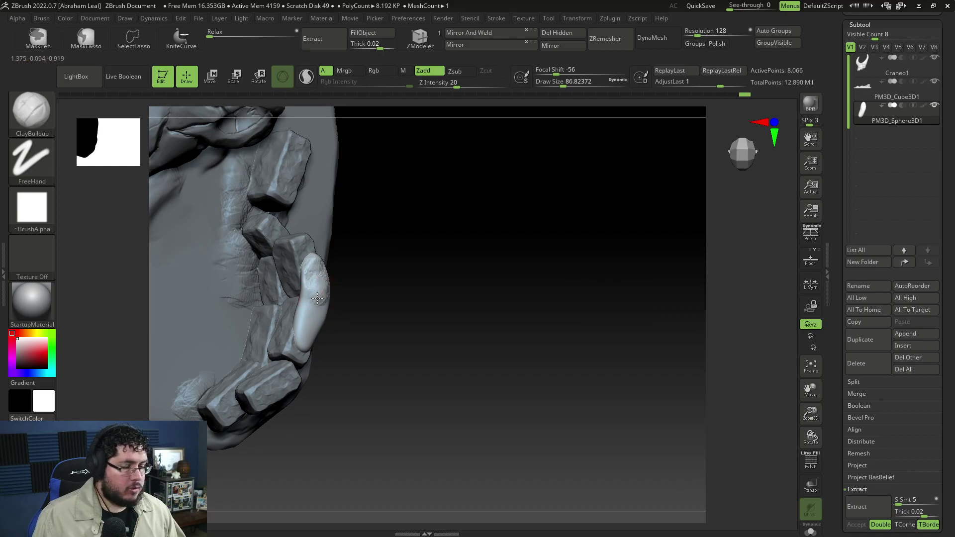
- DynaMesh the patch at resolution 128 and smooth its surface
click(587, 80)
click(649, 45)
key(shift)
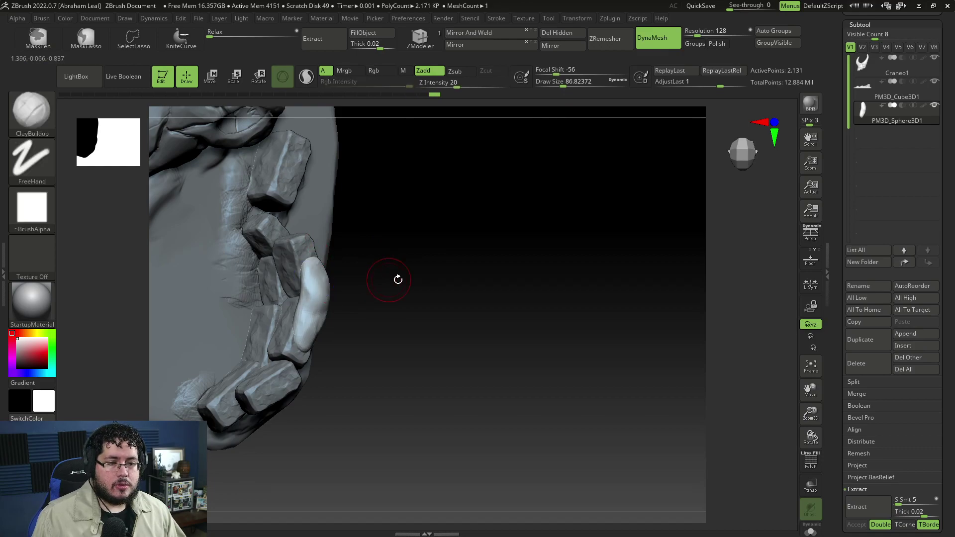
- Reduce the ClayBuildup draw size to about 44 and build the patch down into the gap between the upper bricks
drag(398, 278, 329, 270)
drag(346, 310, 349, 311)
mouse_move(259, 396)
mouse_down()
mouse_move(312, 309)
mouse_move(353, 299)
mouse_up()
key(space)
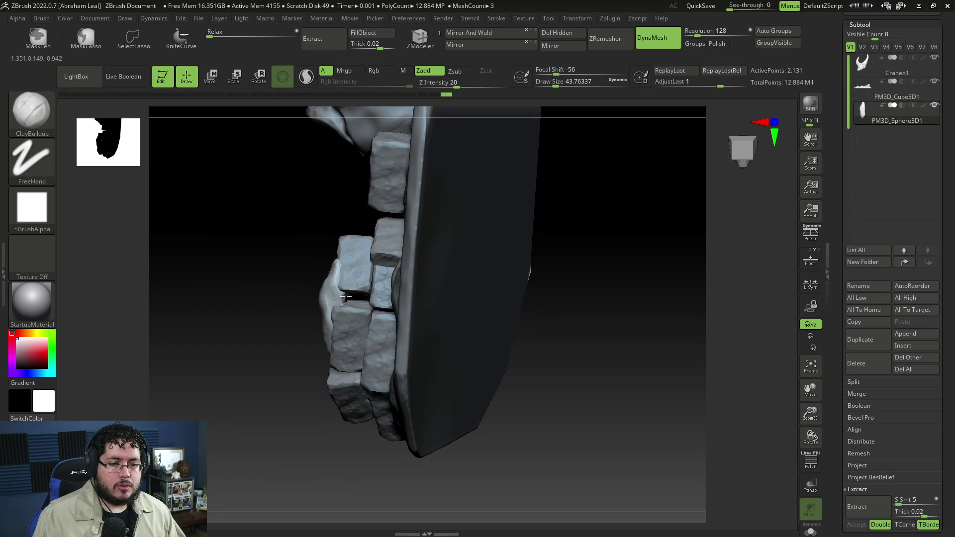
right_drag(342, 310, 344, 294)
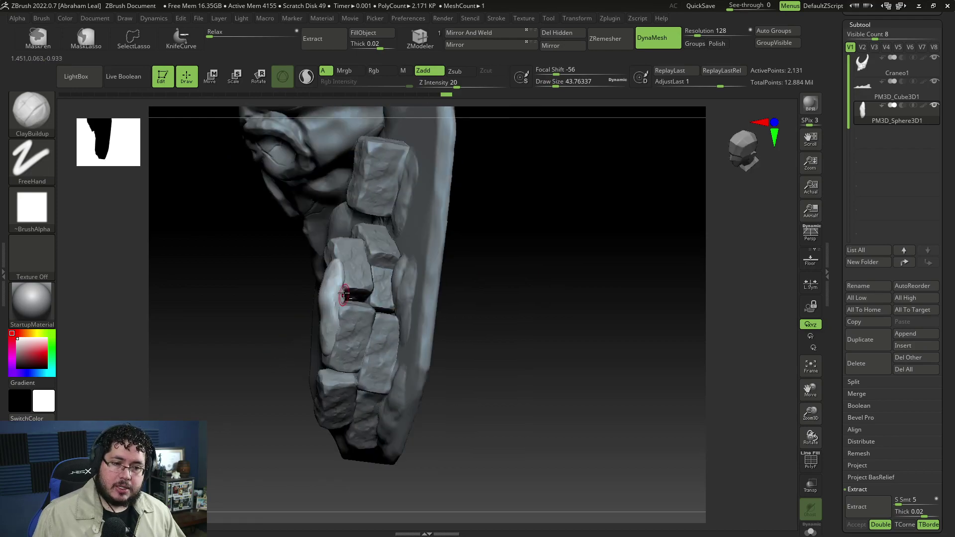
mouse_move(423, 262)
shift+right_down()
mouse_move(351, 293)
mouse_move(567, 226)
mouse_move(524, 232)
mouse_move(440, 219)
mouse_move(422, 267)
mouse_move(305, 277)
mouse_move(327, 291)
shift+right_up()
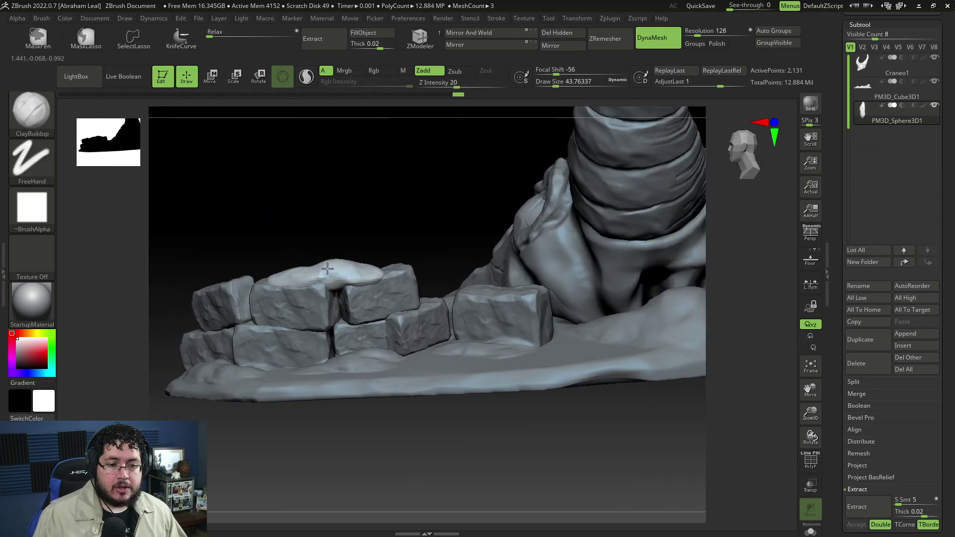
- Set the draw size to about 51, add clay along the patch's top and smooth the strokes
drag(333, 274, 332, 268)
key(space)
drag(332, 268, 344, 262)
key(shift)
drag(346, 236, 346, 309)
key(shift)
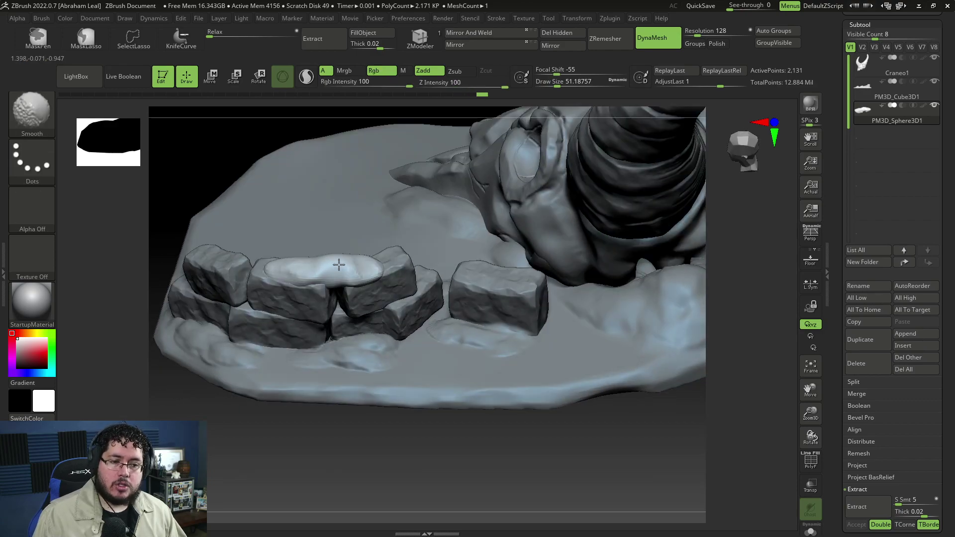
- Select the Move brush and fit the patch's edges against the upper bricks using draw sizes of about 116 and 77
drag(264, 416, 281, 450)
key(space)
click(331, 282)
drag(320, 396, 358, 287)
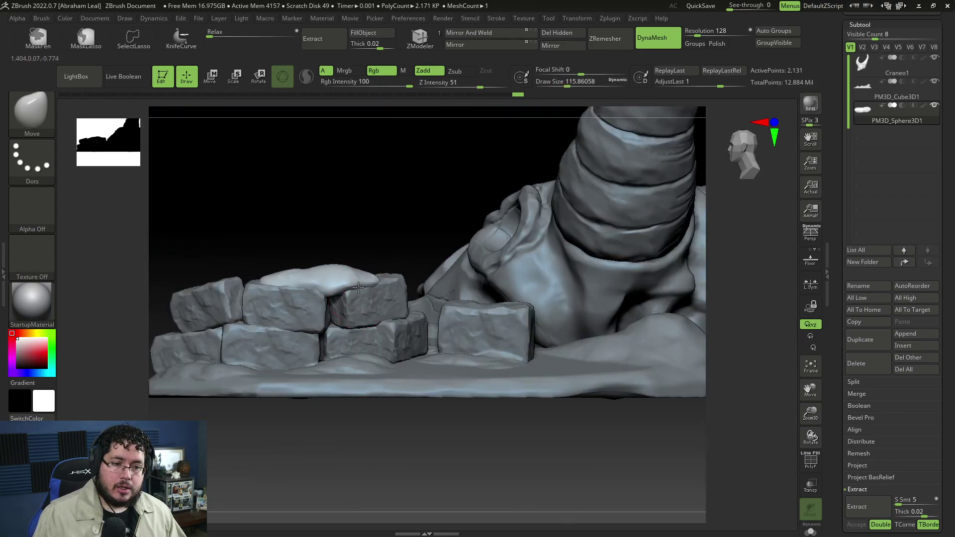
key(space)
key(shift)
right_drag(318, 284, 334, 264)
mouse_move(272, 275)
right_down()
mouse_move(277, 441)
mouse_move(303, 307)
right_up()
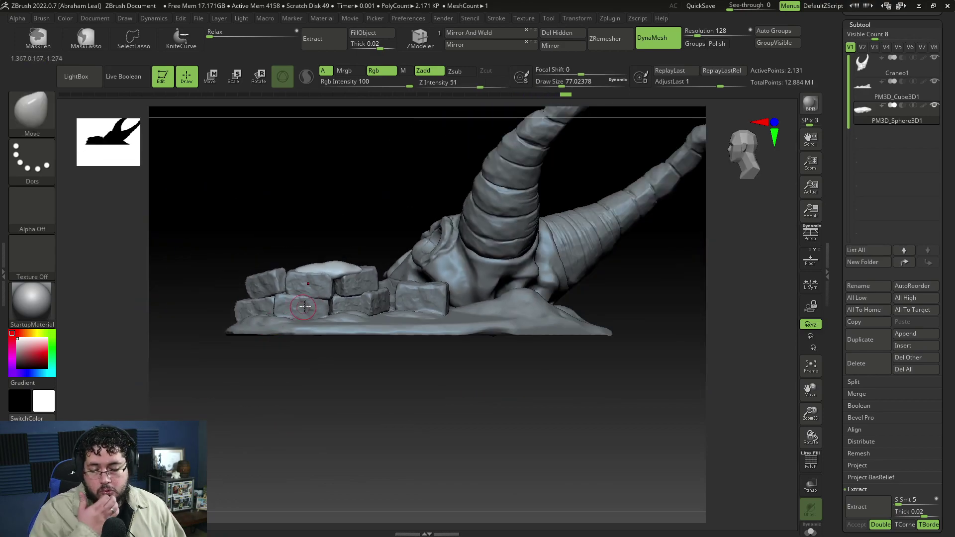
- Activate the slab subtool, merge all visible subtools into a new tool and switch to that merged tool
right_drag(325, 407, 424, 276)
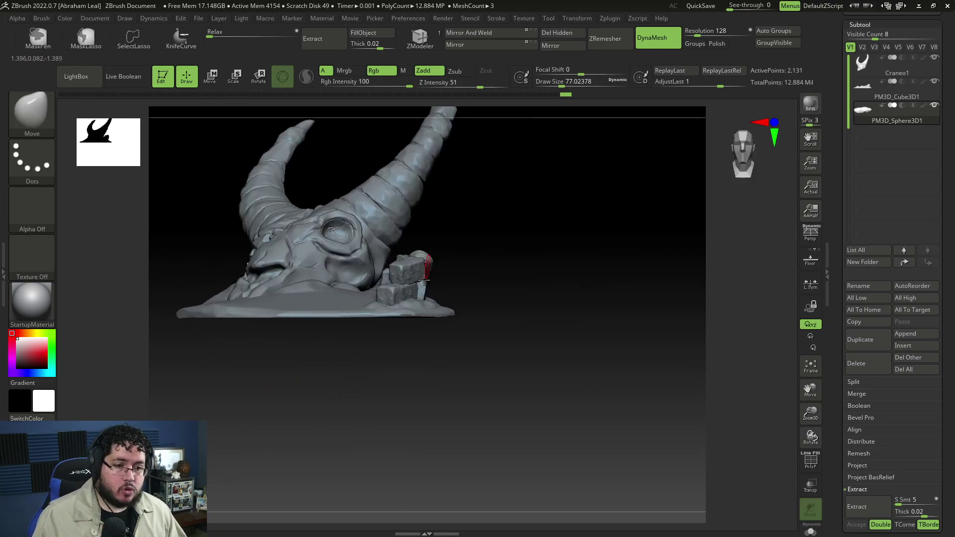
mouse_move(466, 250)
ctrl+right_down()
mouse_move(492, 267)
mouse_move(510, 300)
mouse_move(387, 245)
ctrl+right_up()
alt+click(388, 246)
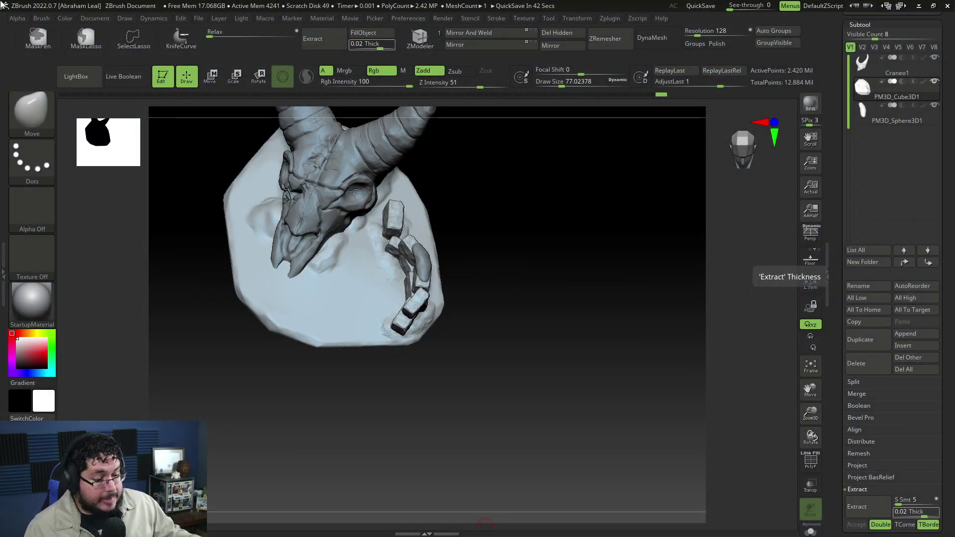
drag(550, 258, 601, 372)
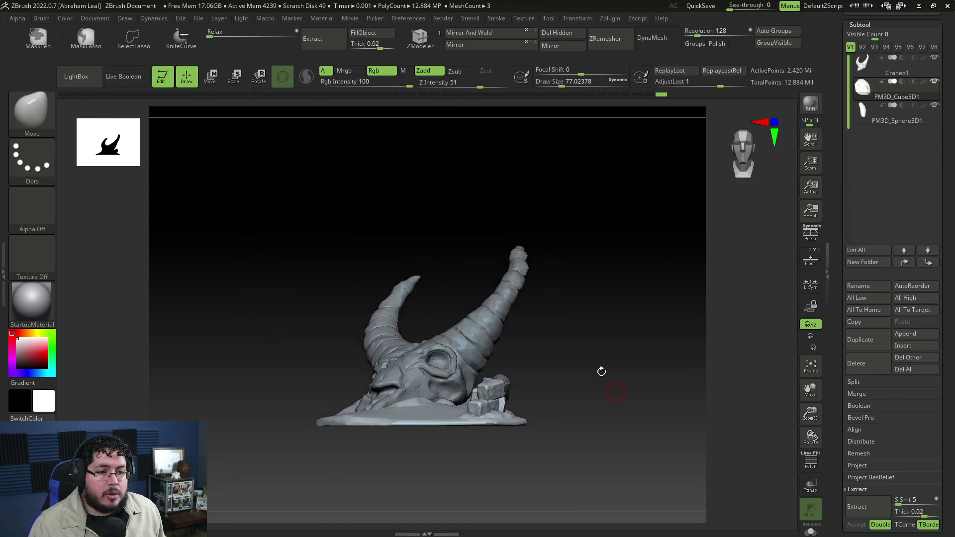
click(865, 393)
mouse_move(940, 114)
drag(945, 113, 945, 223)
click(872, 89)
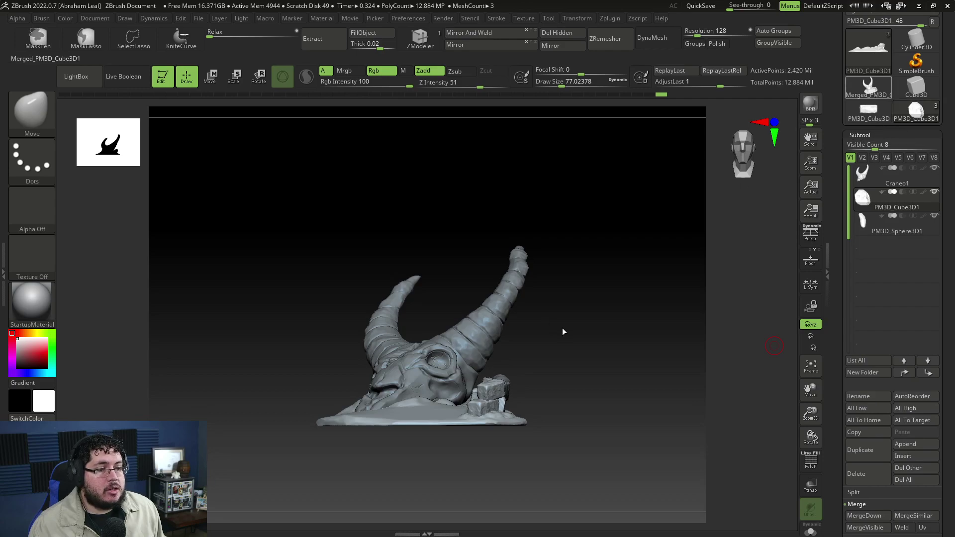
drag(592, 349, 599, 213)
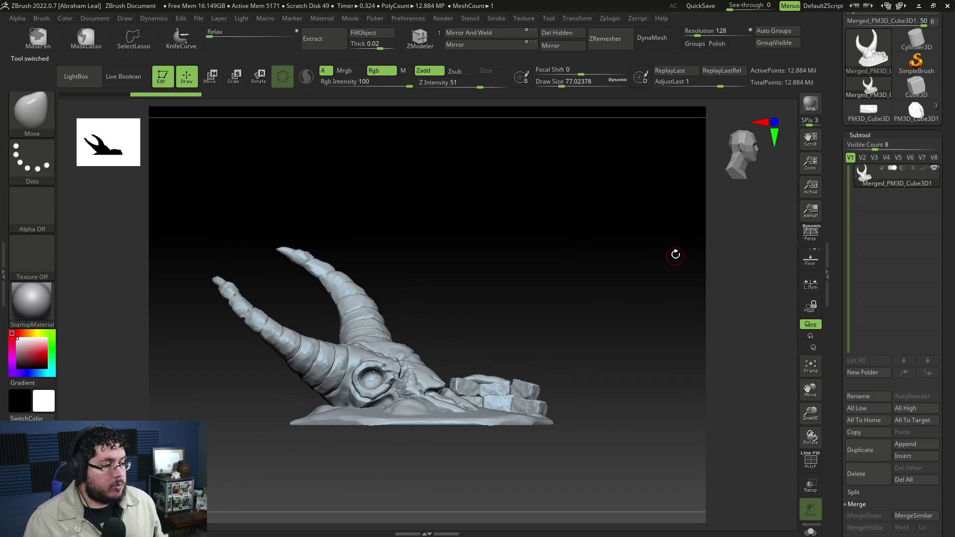
- Set the DynaMesh resolution to 600 and DynaMesh the merged skull, wall and slab into one mesh
alt+drag(693, 254, 622, 259)
click(648, 40)
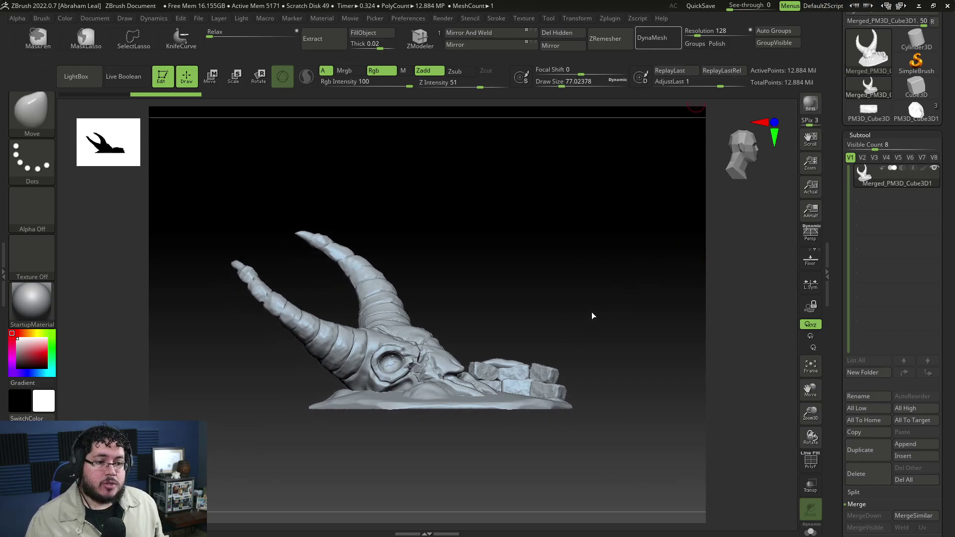
drag(606, 333, 627, 67)
alt+drag(601, 231, 593, 159)
alt+drag(601, 221, 605, 264)
key(ctrl+z)
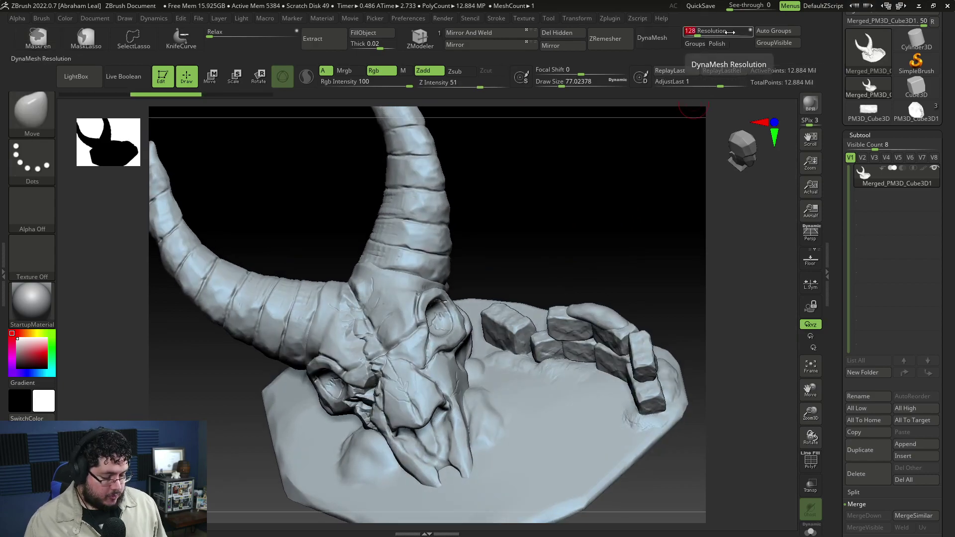
text(0)
key(Return)
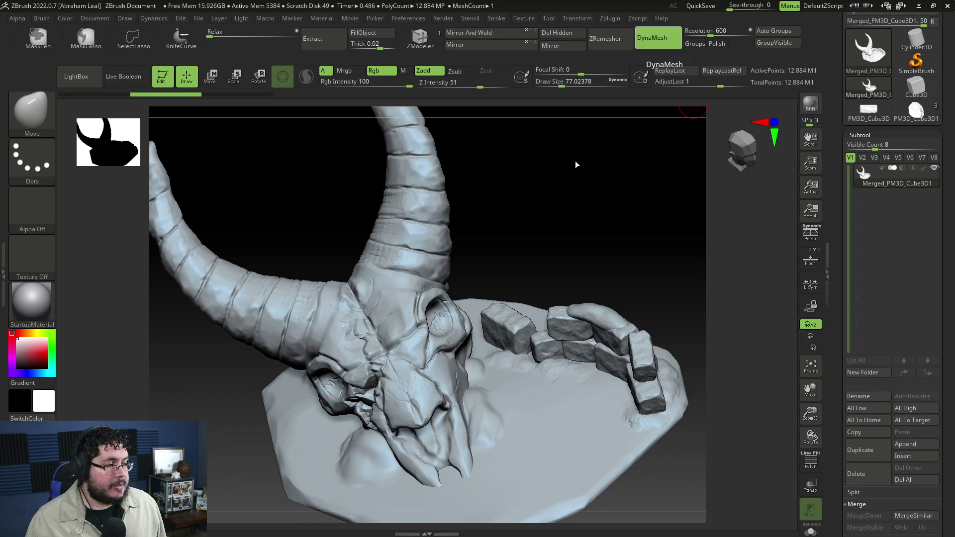
- Pre-process the merged model with Decimation Master
drag(518, 230, 609, 230)
alt+drag(584, 294, 581, 206)
drag(537, 293, 527, 238)
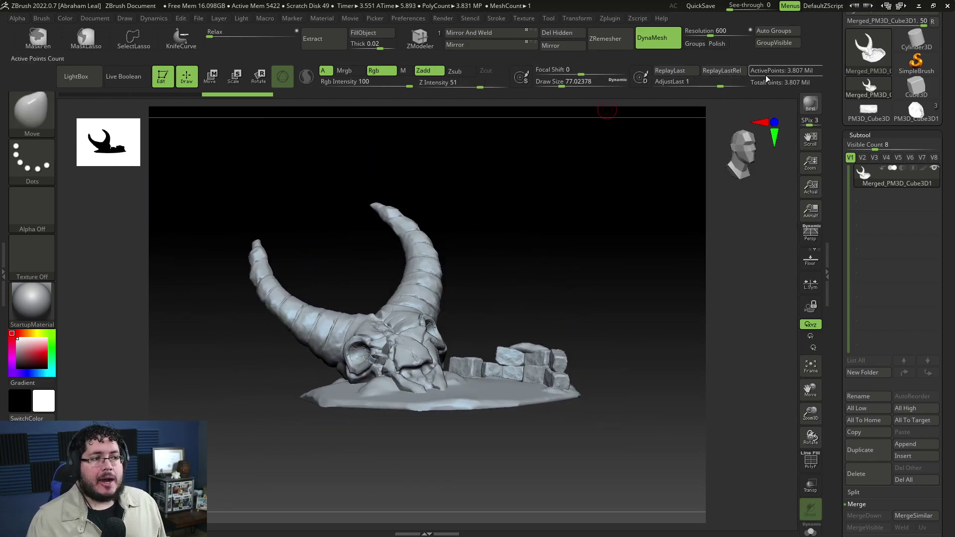
alt+drag(529, 247, 548, 314)
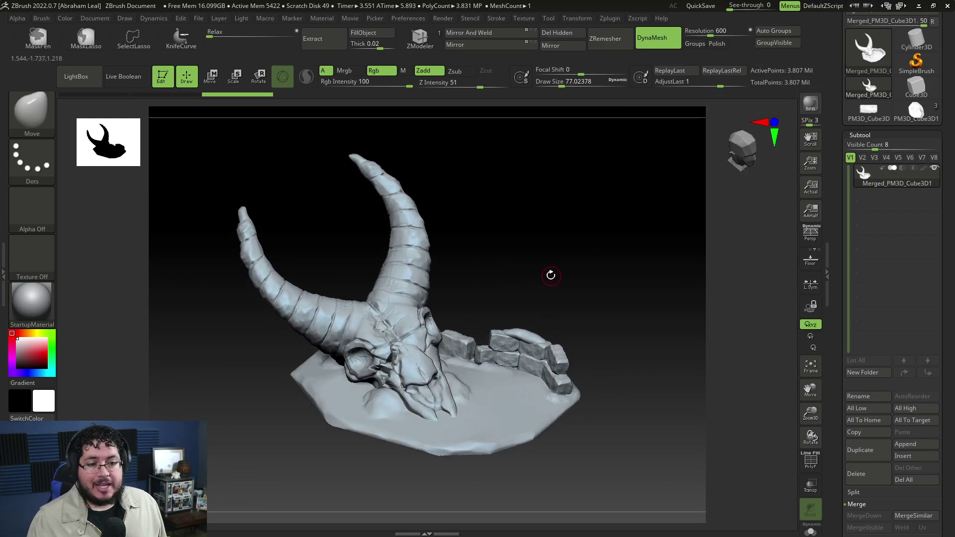
click(611, 19)
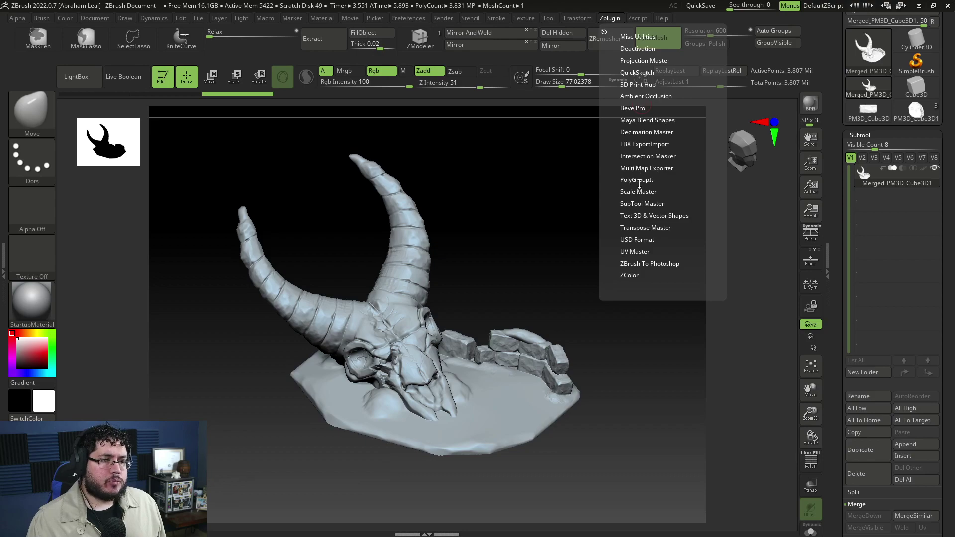
click(636, 132)
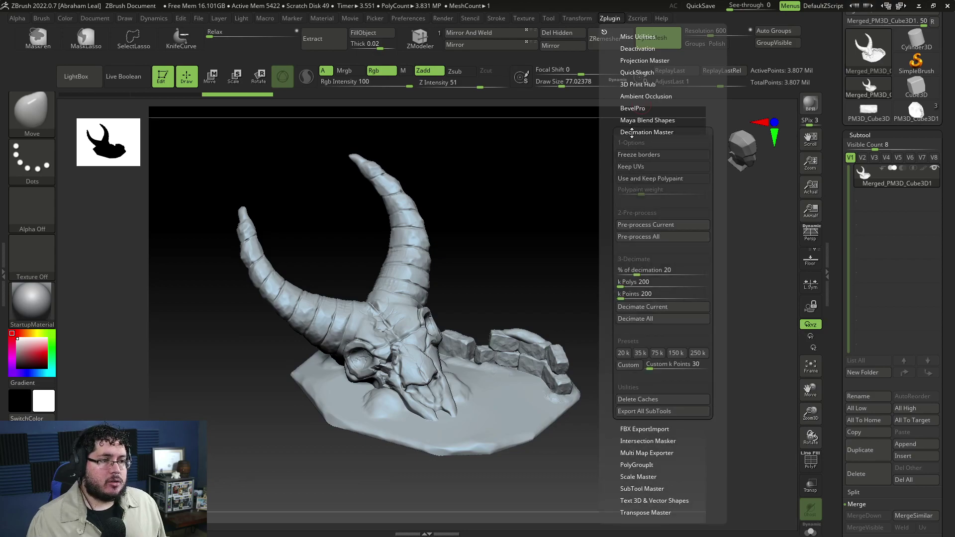
click(641, 225)
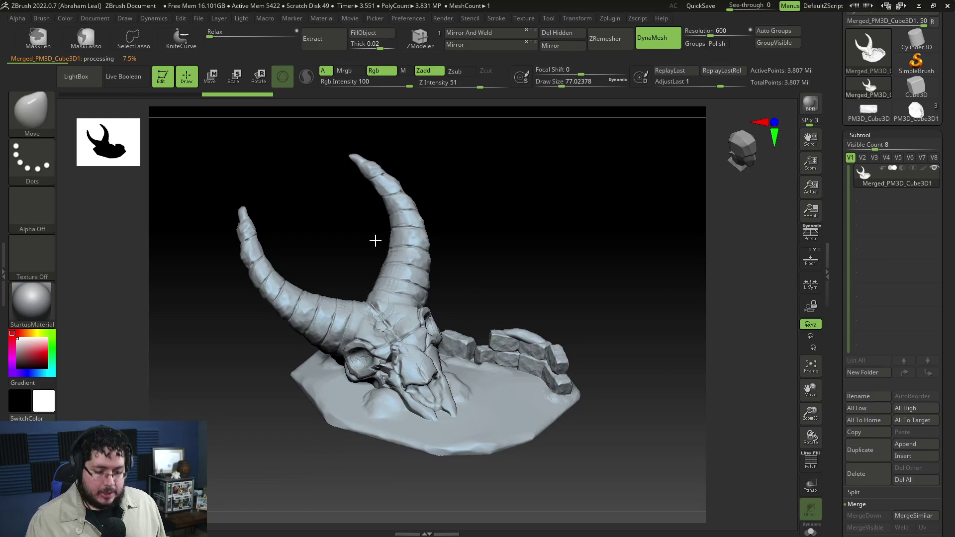
- Switch to Maya, replace the open robot rig with a new empty scene and return to ZBrush
key(super)
click(489, 524)
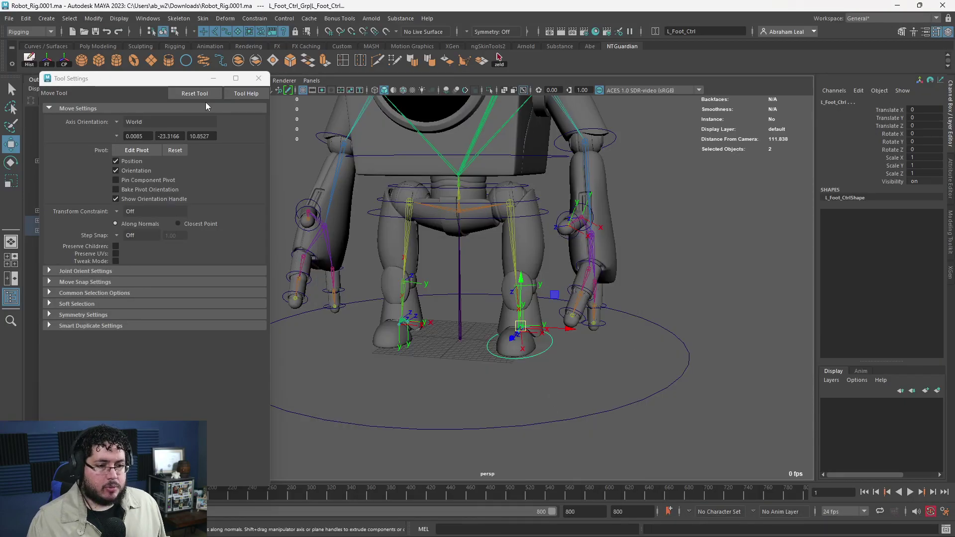
click(72, 31)
click(478, 276)
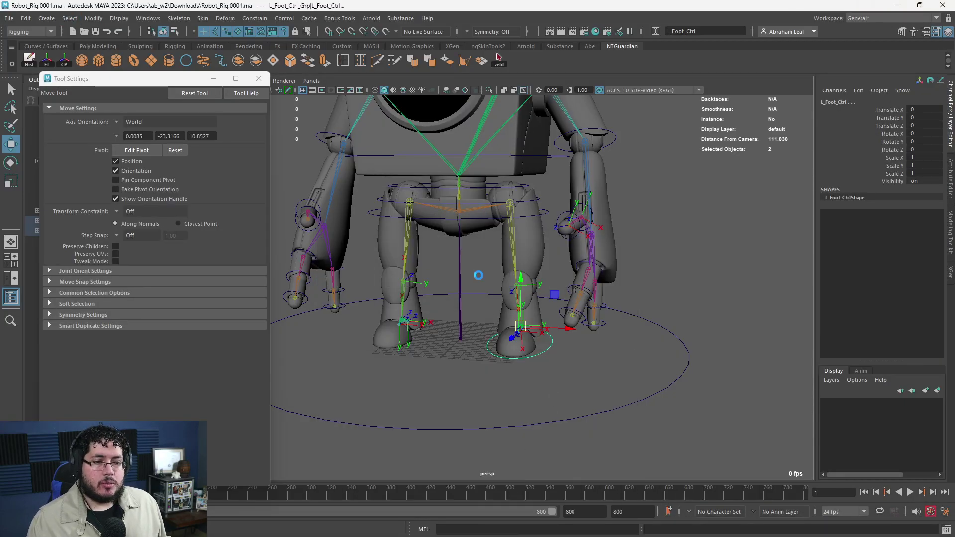
scroll(430, 246, down, 10)
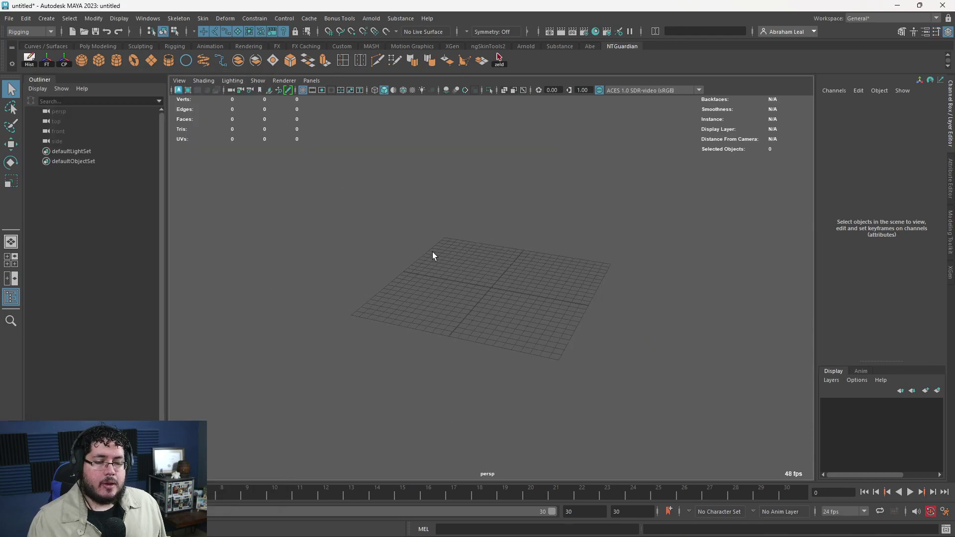
key(alt+Tab)
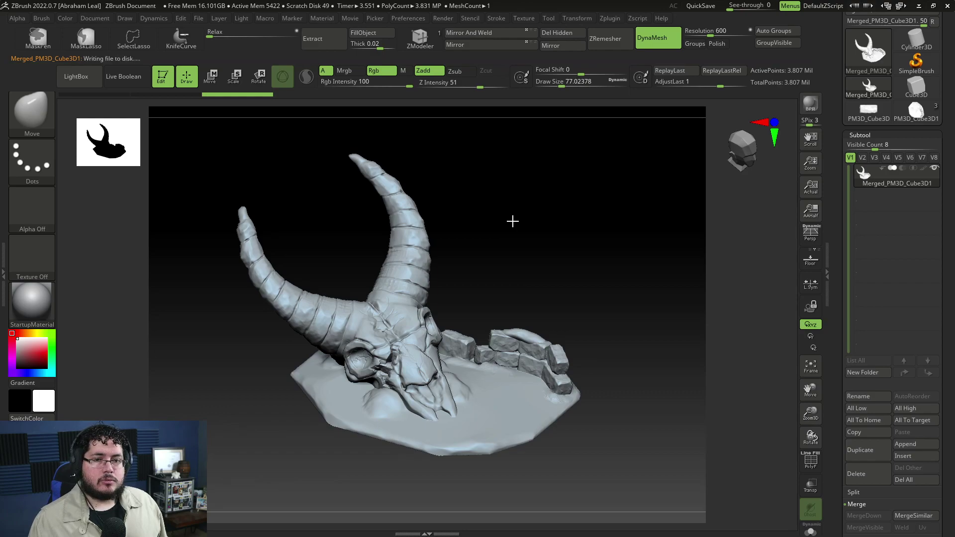
- Decimate the merged skull terrain to 20 percent with Decimation Master and check the resulting surface
click(610, 19)
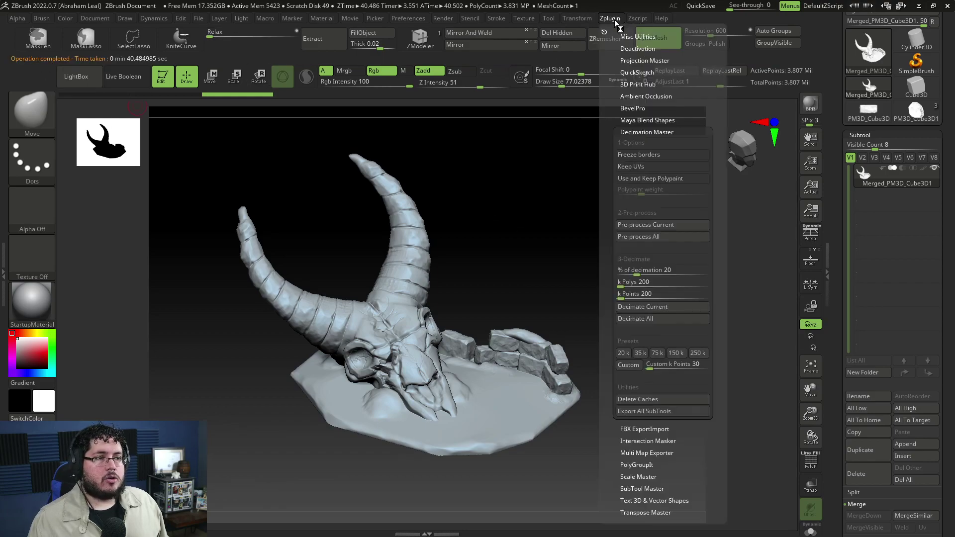
click(659, 273)
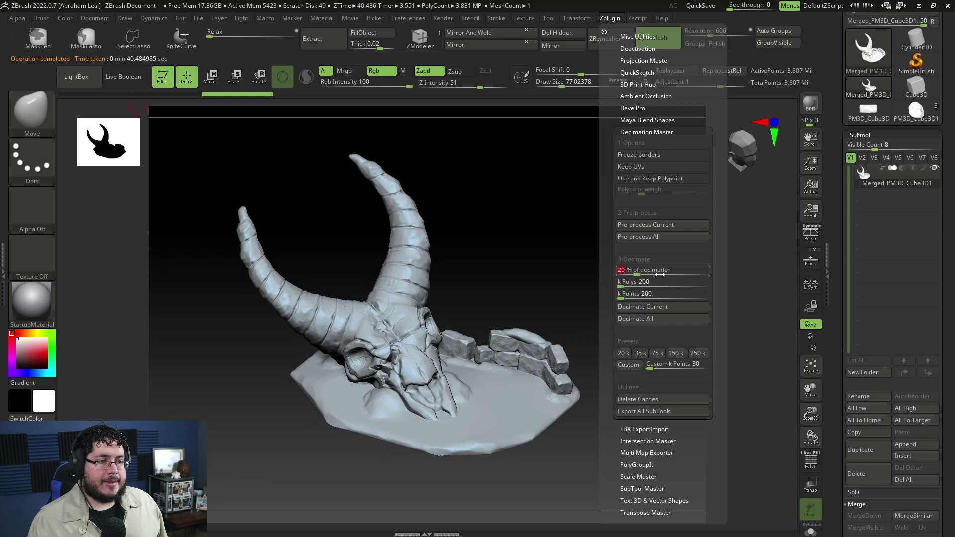
click(642, 307)
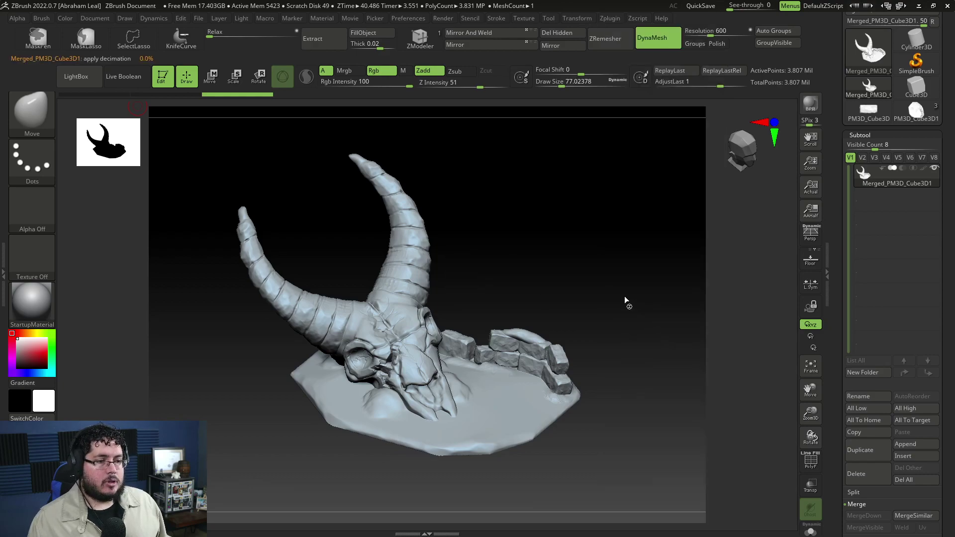
drag(592, 279, 592, 224)
mouse_move(593, 224)
alt+mouse_down()
mouse_move(592, 233)
mouse_move(593, 213)
alt+mouse_up()
- Start exporting the decimated mesh and create a folder named 3DPrint inside the NT_LIVE assets folder as the destination
scroll(890, 124, up, 3)
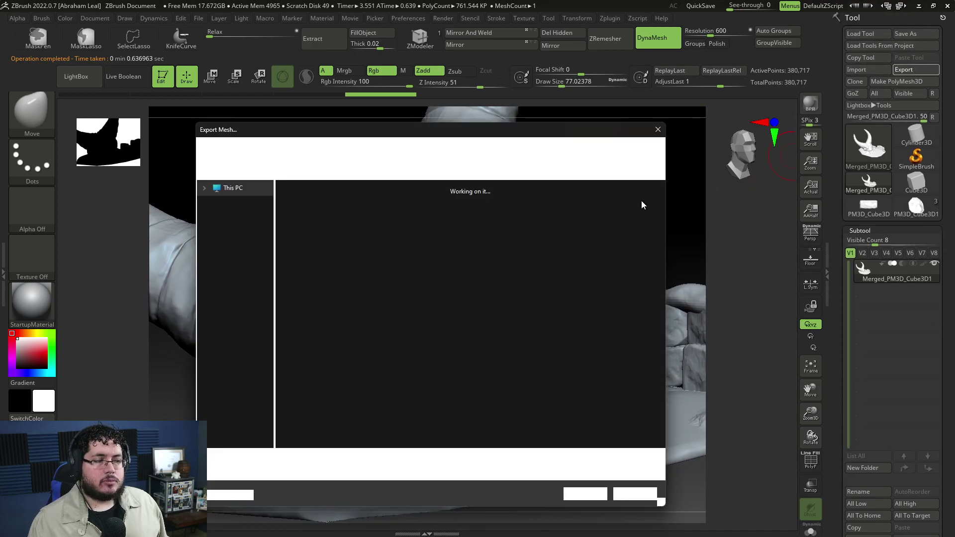
click(241, 378)
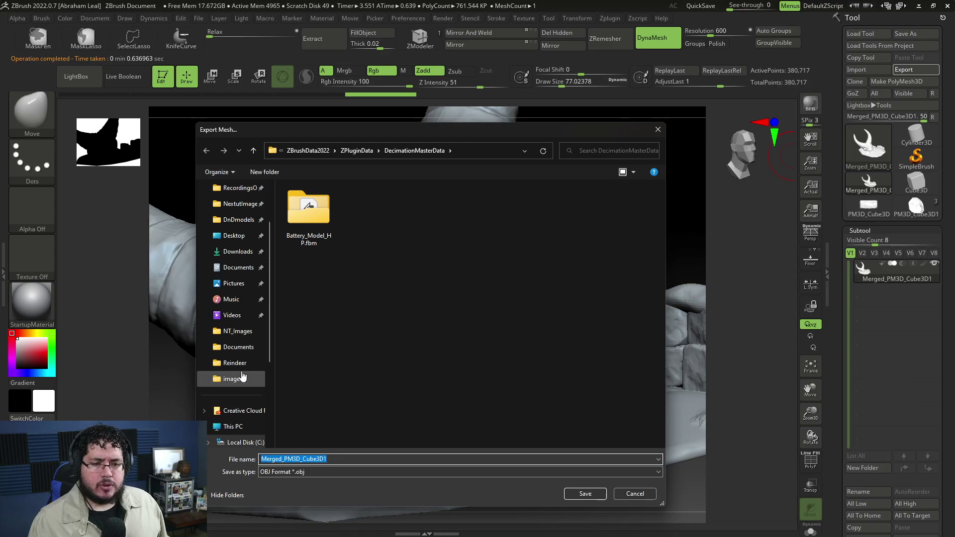
click(238, 331)
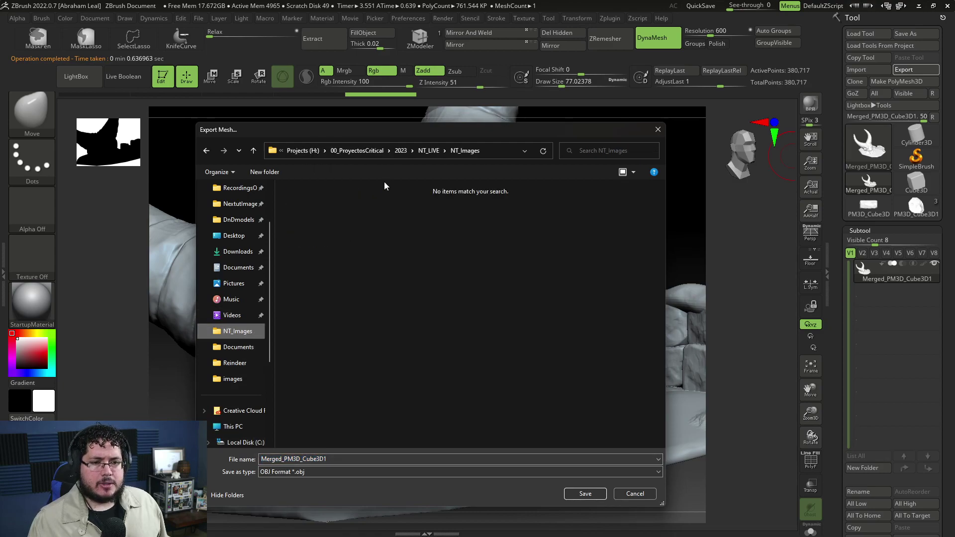
click(425, 150)
double_click(330, 201)
right_click(359, 310)
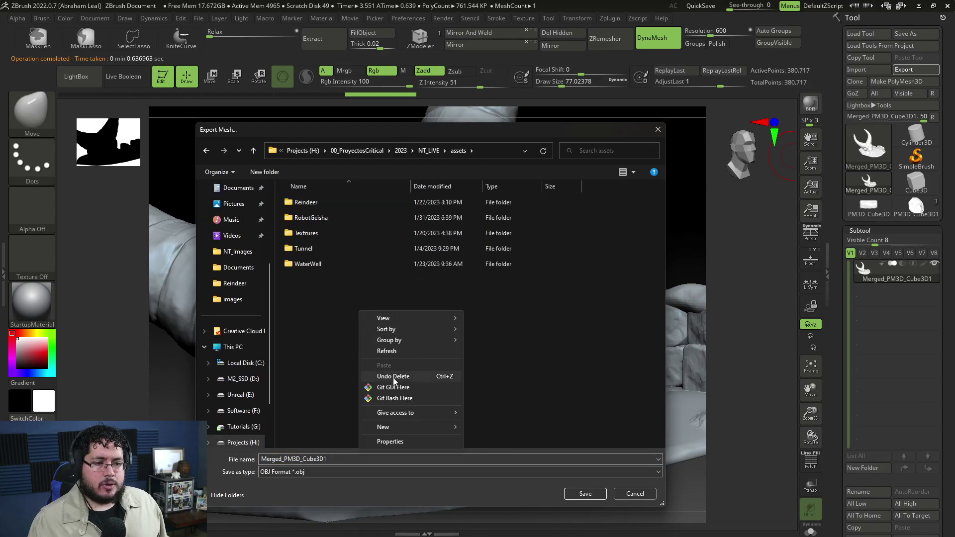
mouse_move(413, 432)
click(502, 426)
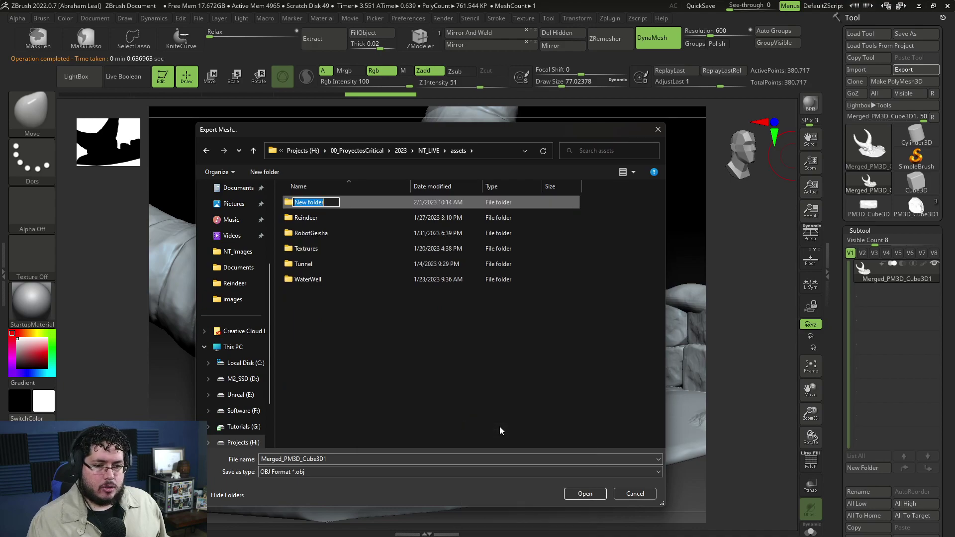
text(3Dp)
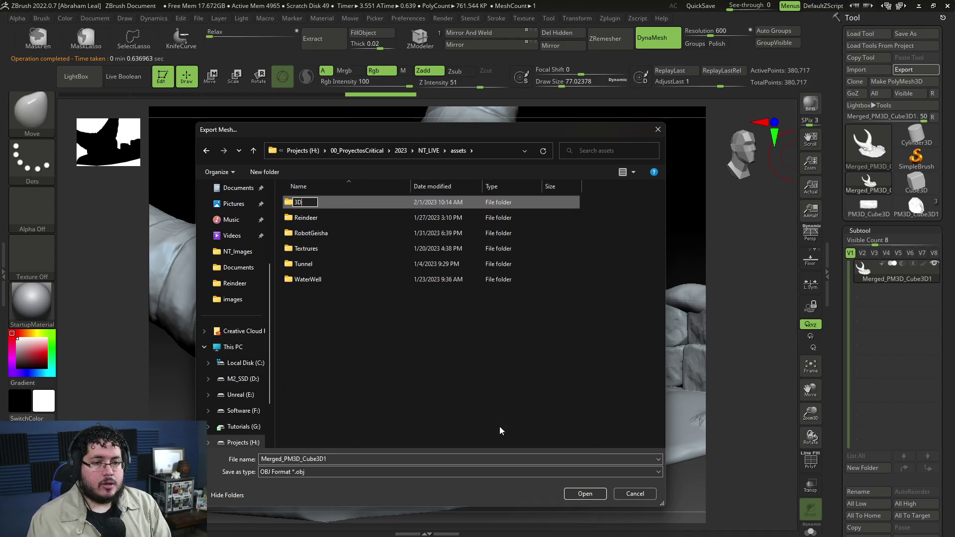
key(Return)
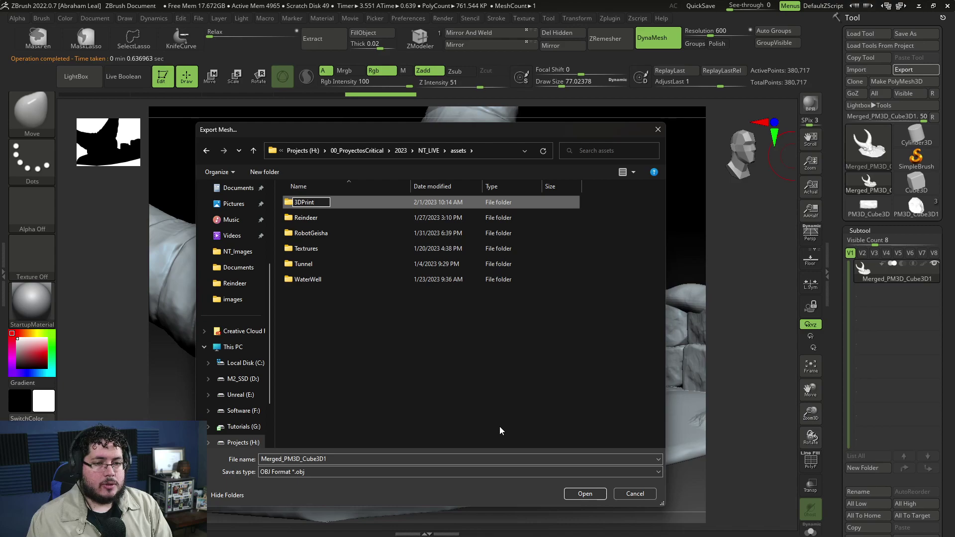
key(Return)
- Export the mesh in FBX format as SkullScatter, keeping the default FBX export options
click(350, 472)
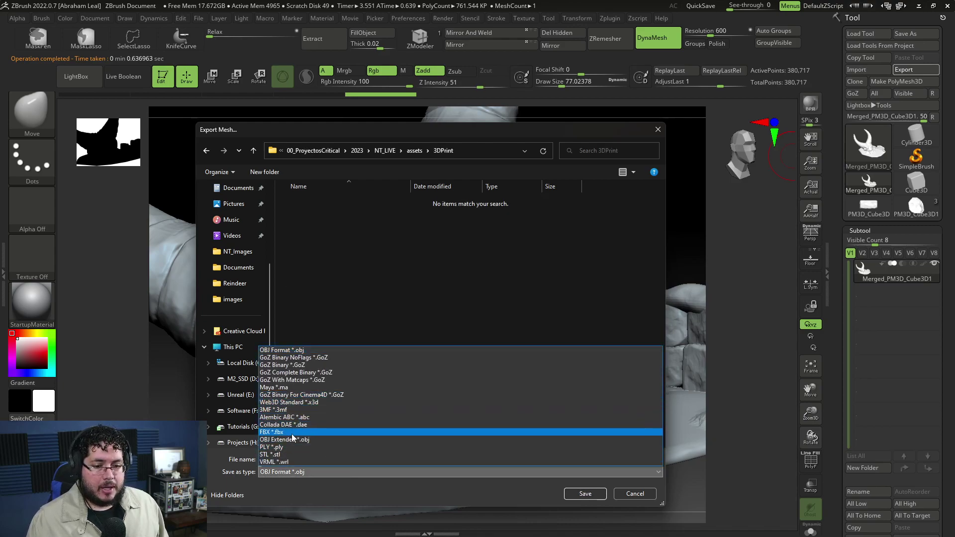
click(271, 432)
double_click(418, 458)
text(SkullScaled)
key(Return)
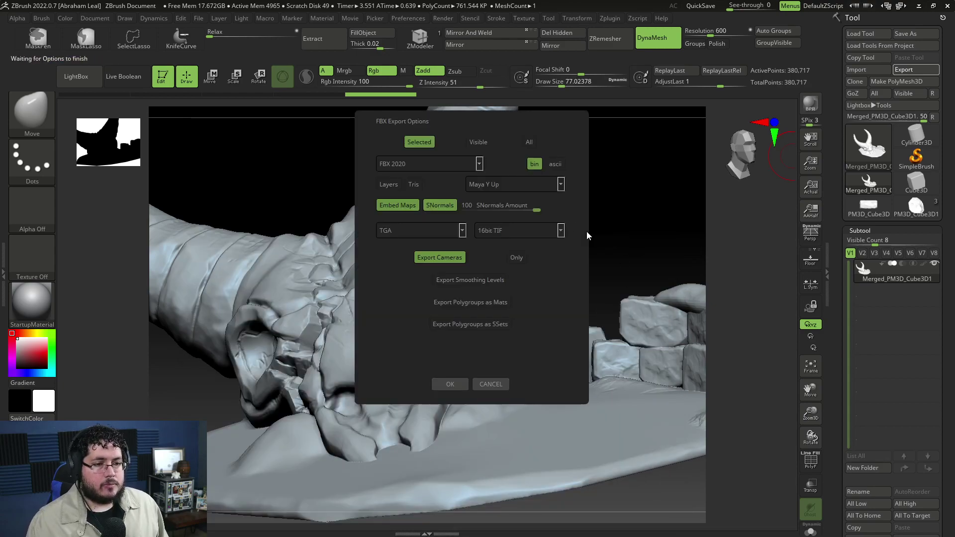
click(450, 384)
- Switch to Maya and import SkullScatter.fbx from the 3DPrint folder of the project's assets
key(alt+Tab)
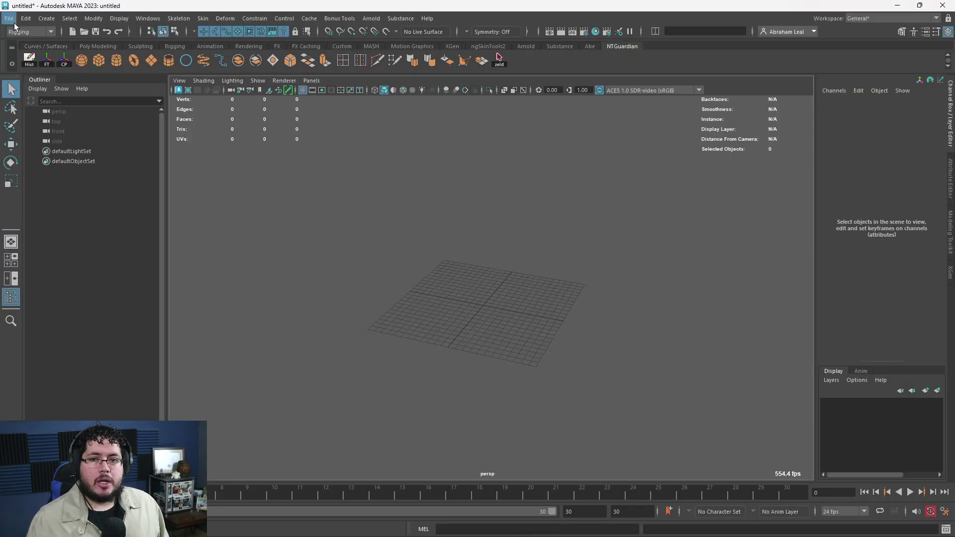
click(11, 20)
click(52, 131)
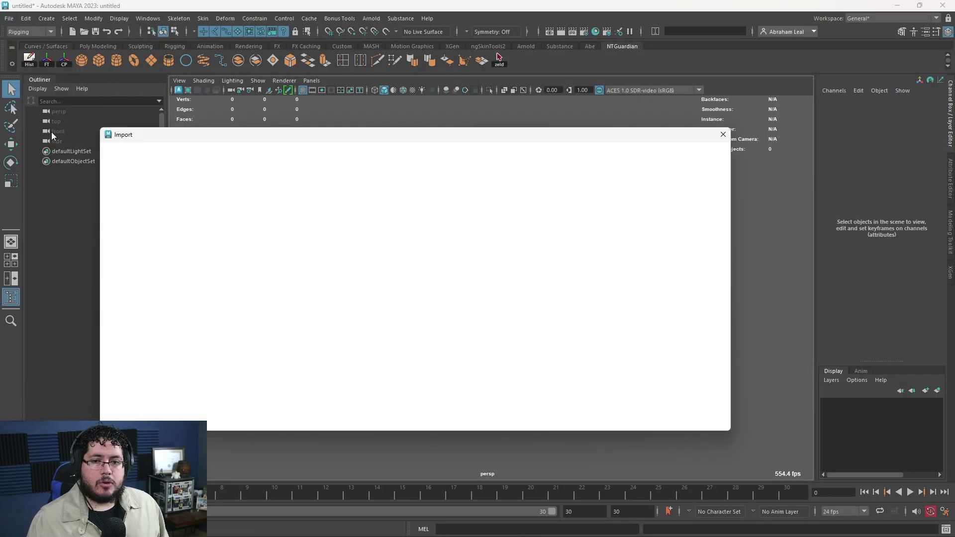
click(122, 270)
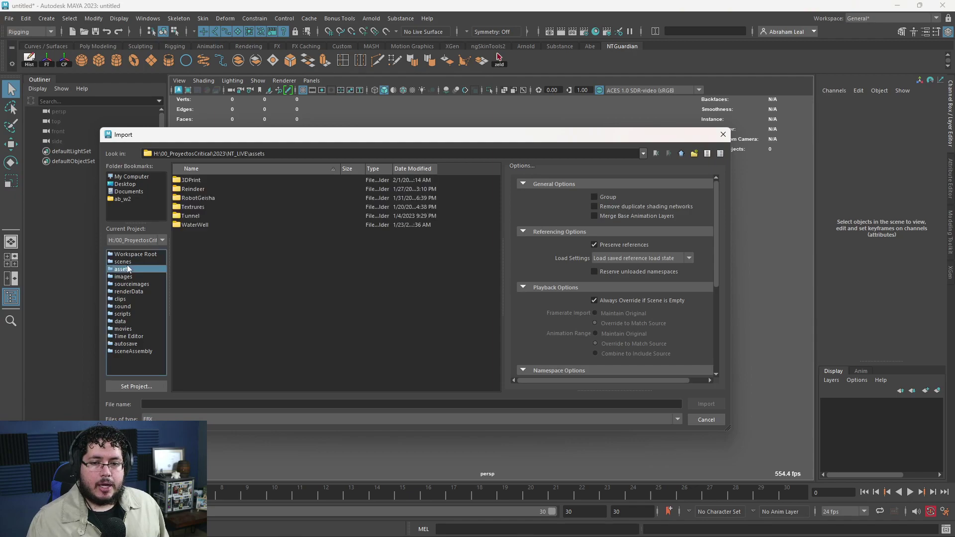
double_click(194, 181)
click(209, 180)
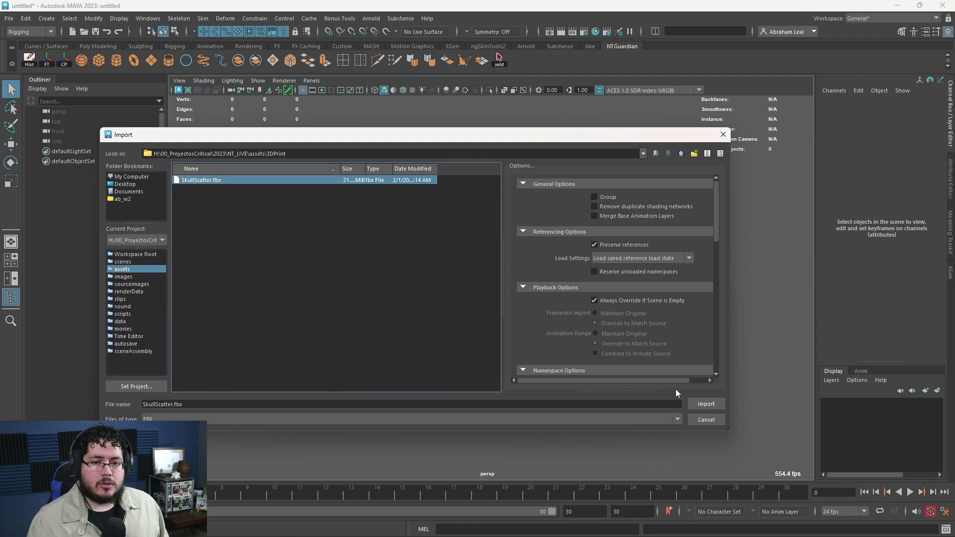
click(703, 404)
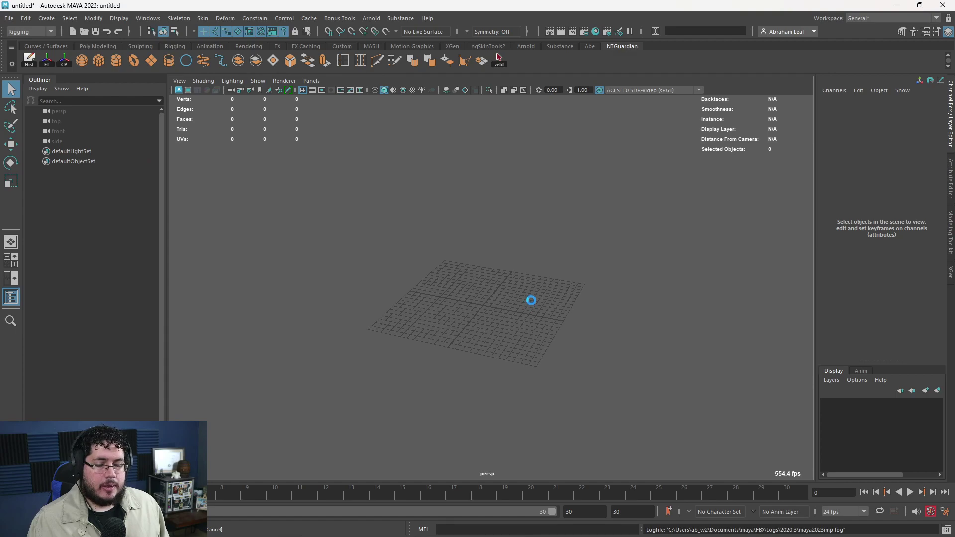
- Raise the imported skull terrain above the grid to about 0.725 in Translate Y
alt+right_drag(543, 290, 513, 336)
click(513, 335)
key(w)
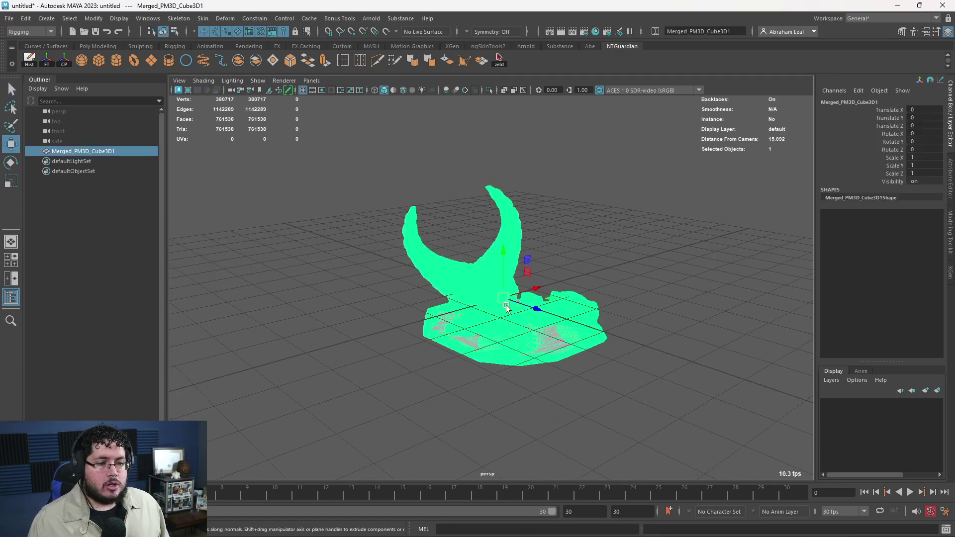
drag(502, 260, 603, 207)
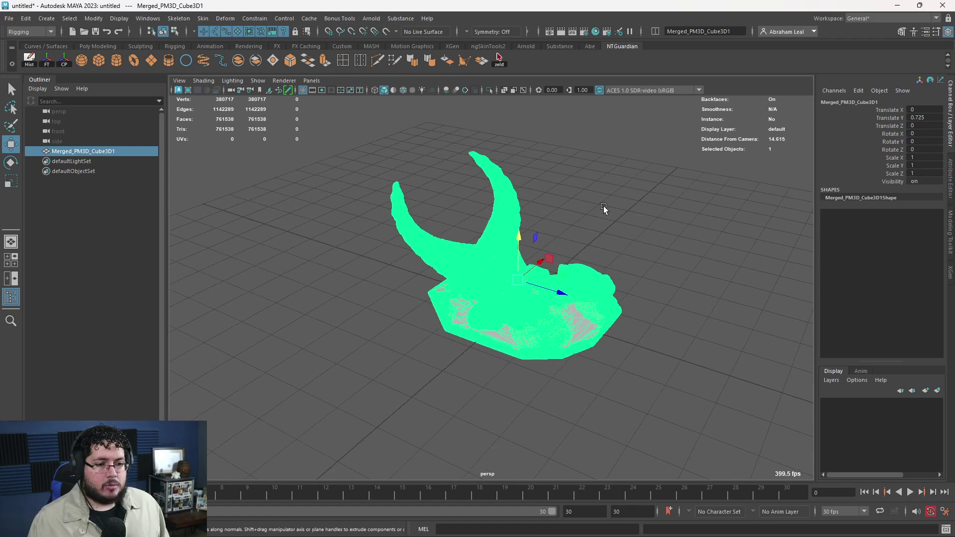
click(608, 235)
- Place a polygon cube above the skull as a size comparison and delete it
click(99, 61)
alt+drag(547, 249, 470, 106)
alt+drag(503, 261, 479, 260)
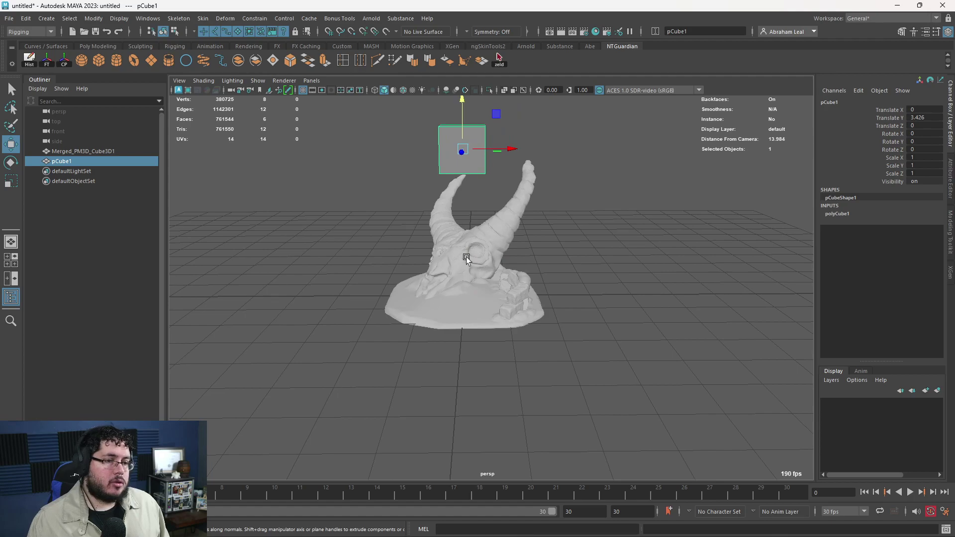
alt+drag(655, 245, 563, 253)
click(562, 253)
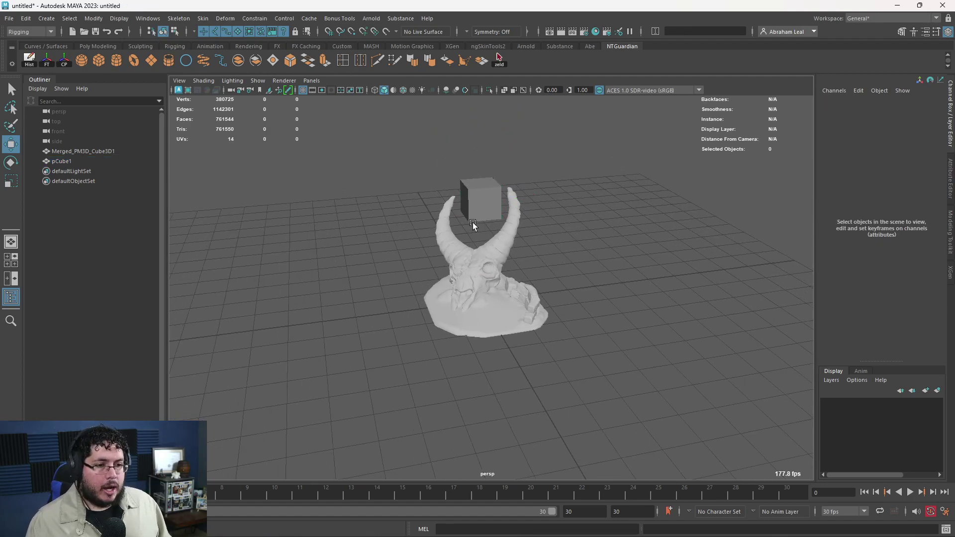
click(472, 222)
key(Delete)
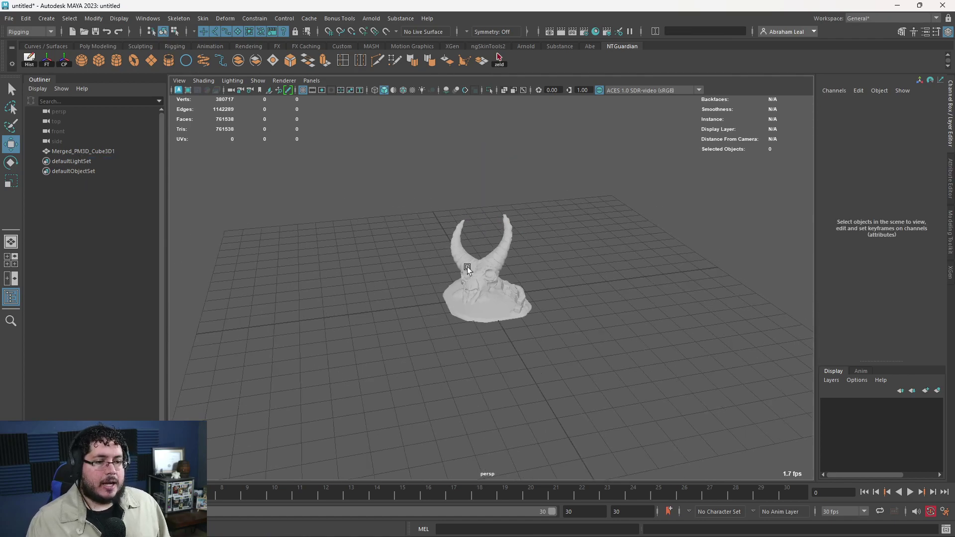
- Bring up the File Explorer window and move it off to the side of the Maya scene
key(super)
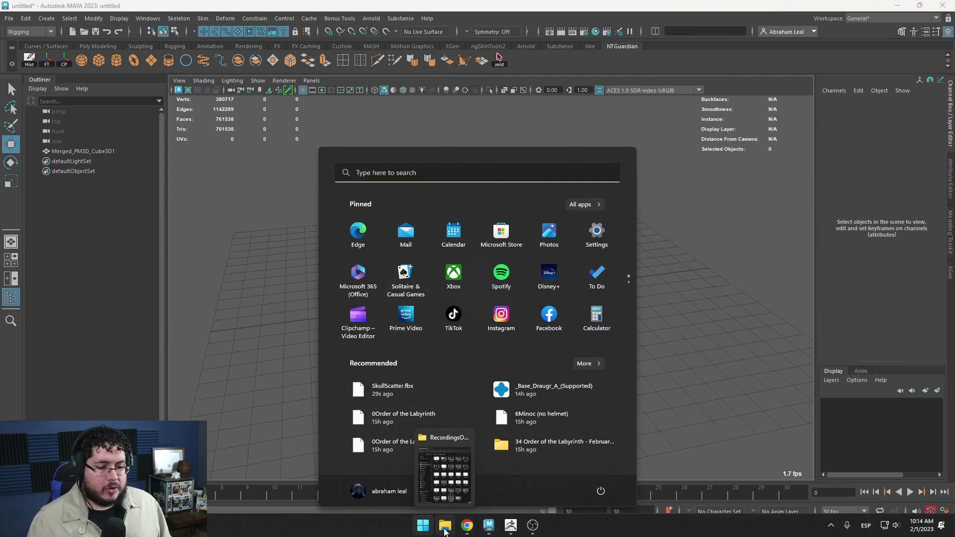
click(445, 529)
drag(423, 87, 954, 86)
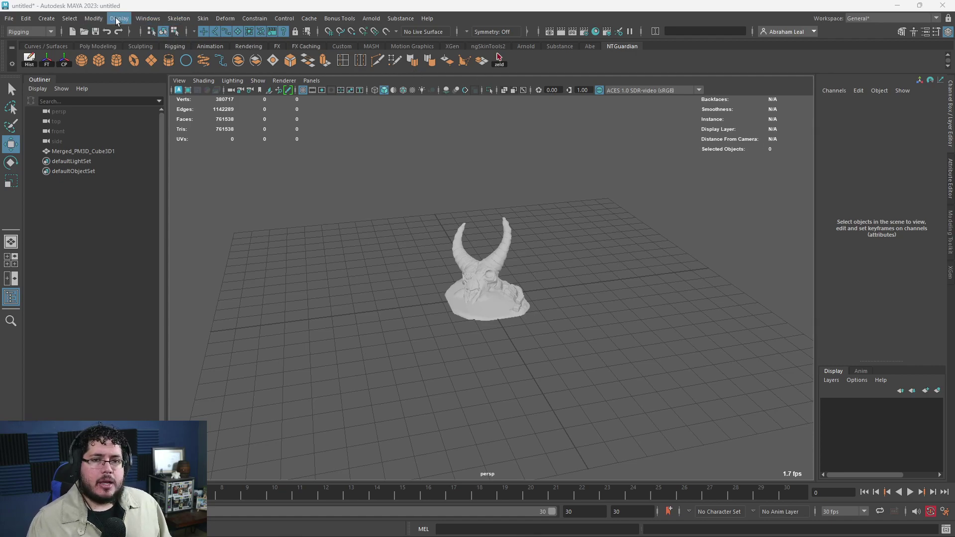
- Search the Plug-in Manager for stl and check whether the STL translator plug-in is loaded
click(147, 18)
mouse_move(190, 129)
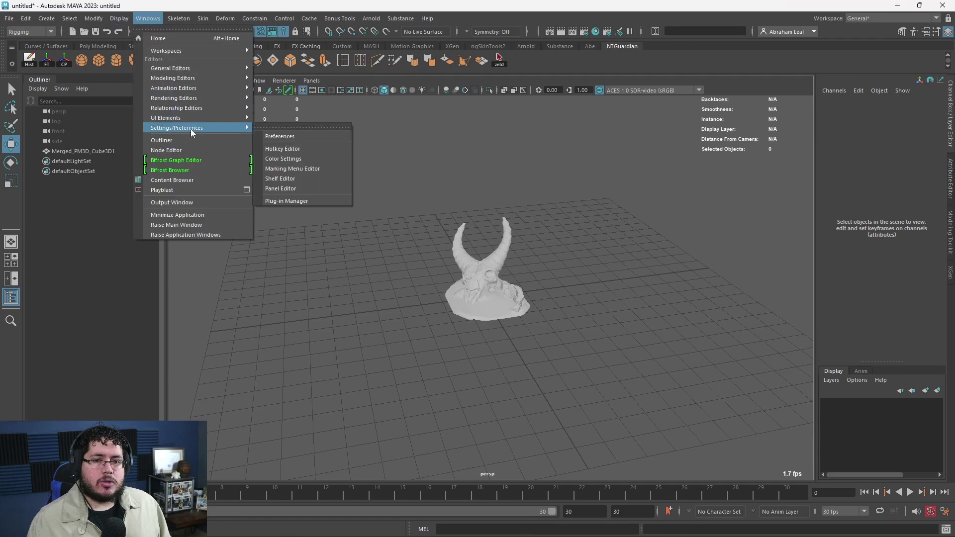
click(306, 201)
click(444, 214)
text(stl)
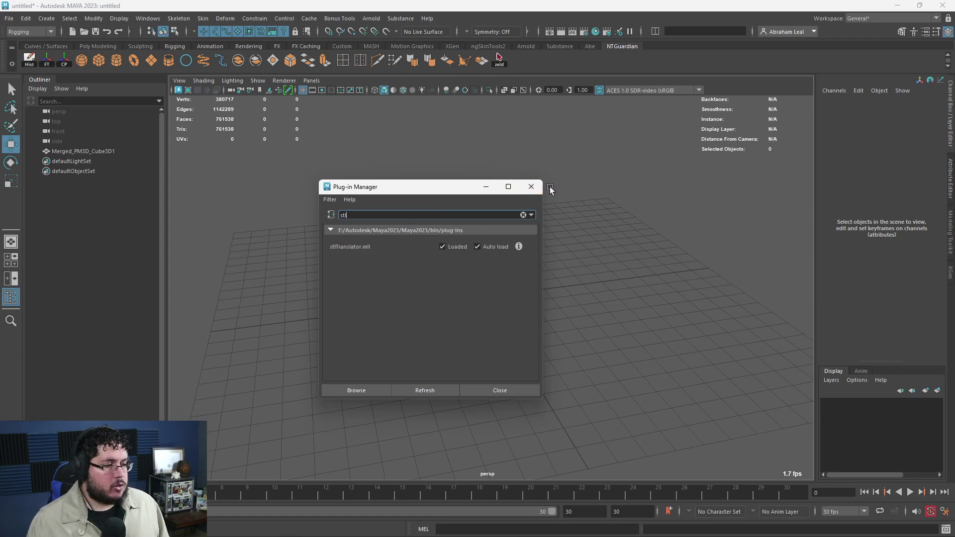
click(531, 187)
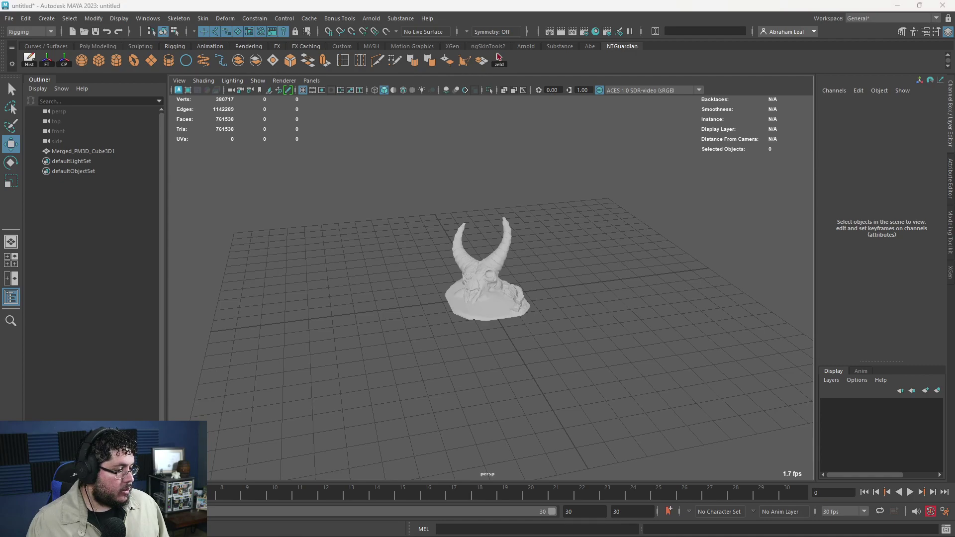
- Import the ScaleWfigure model with its fighter miniature, ruler and size rings as a scale reference and frame the miniature
drag(564, 348, 558, 312)
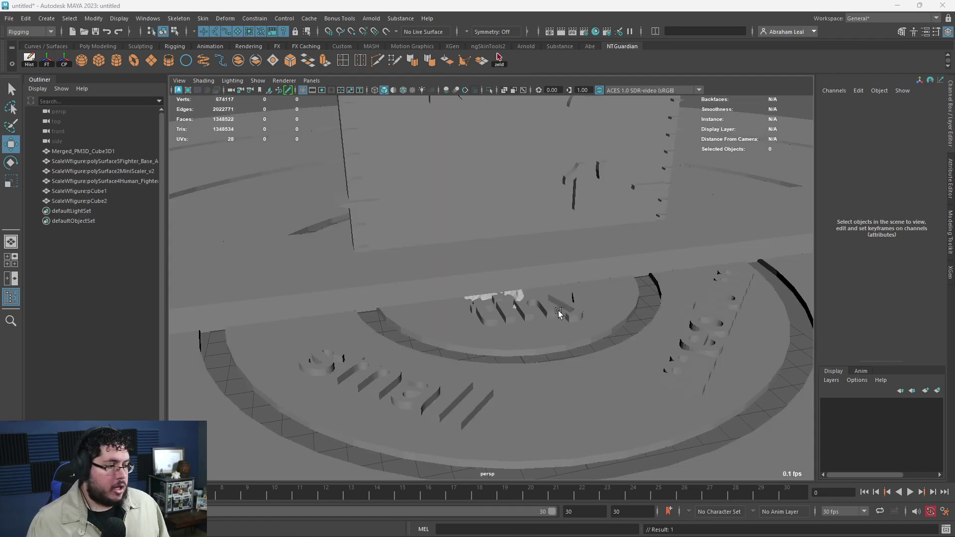
scroll(564, 312, down, 12)
alt+drag(565, 308, 588, 304)
scroll(534, 281, up, 3)
click(345, 182)
alt+drag(449, 196, 388, 229)
click(436, 181)
alt+middle_drag(388, 229, 503, 281)
alt+right_drag(503, 281, 466, 253)
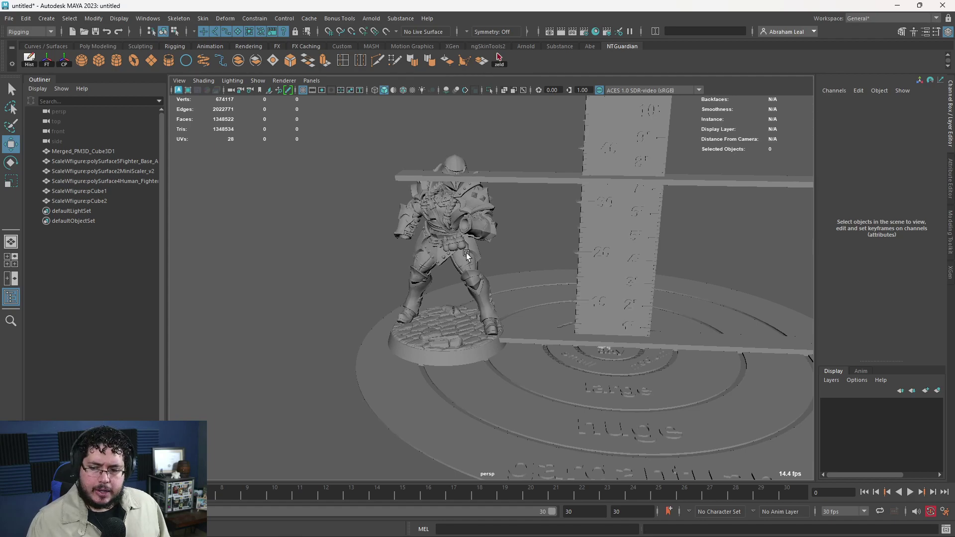
- Scale the tiny skull terrain up uniformly until its size suits the reference miniature
alt+drag(620, 294, 599, 310)
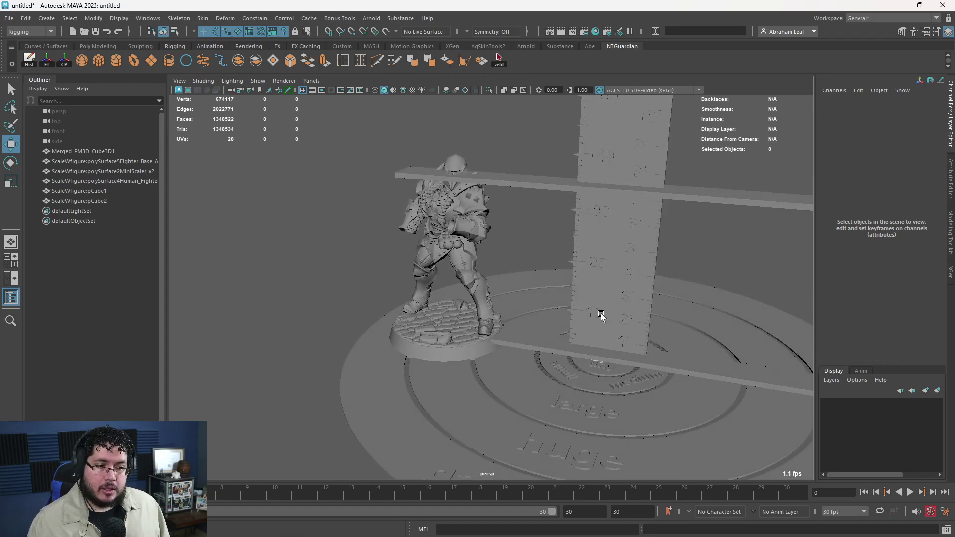
alt+middle_drag(599, 311, 536, 255)
alt+right_drag(536, 254, 599, 383)
alt+drag(599, 383, 552, 315)
alt+right_drag(552, 316, 575, 301)
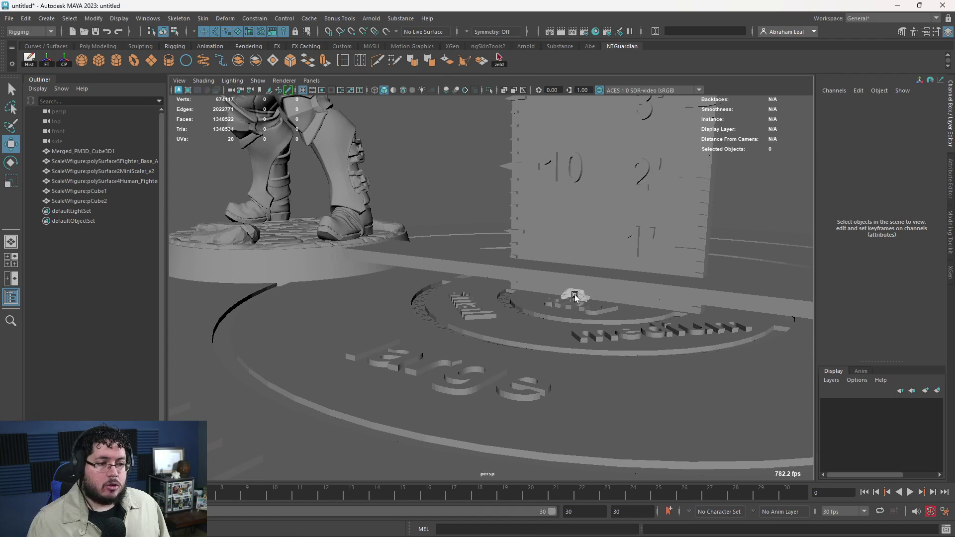
click(576, 297)
key(r)
drag(574, 297, 796, 299)
alt+right_drag(498, 249, 298, 190)
alt+drag(298, 190, 373, 239)
alt+right_drag(373, 239, 348, 236)
- Position the enlarged skull terrain behind the miniature at about 20.453 in Translate Y and -30.357 in Translate Z
drag(524, 290, 492, 185)
key(w)
drag(438, 225, 549, 220)
alt+drag(497, 212, 566, 249)
click(429, 227)
drag(519, 298, 700, 328)
key(ctrl+z)
click(665, 297)
alt+drag(665, 297, 665, 333)
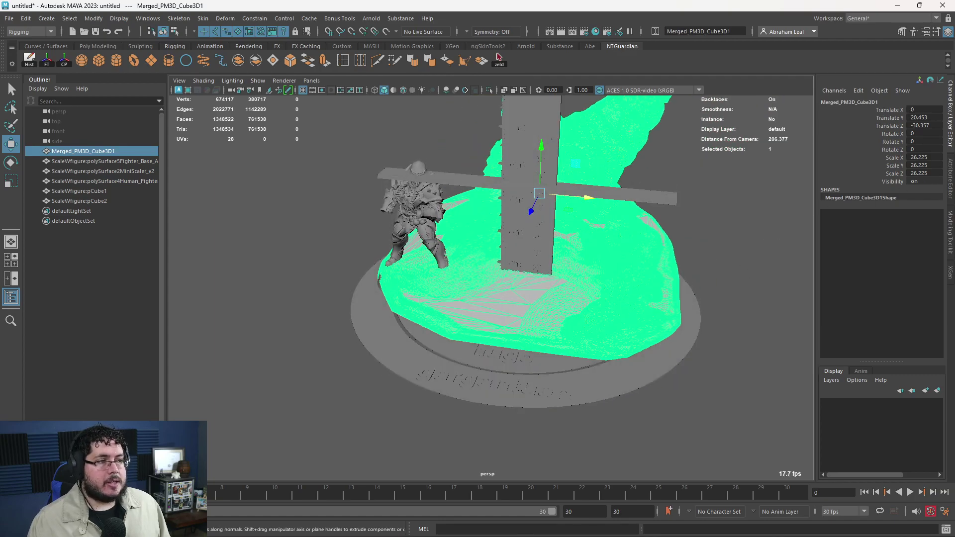
- Set the skull terrain's X, Y and Z scale to 25
drag(922, 158, 923, 173)
text(25)
key(Return)
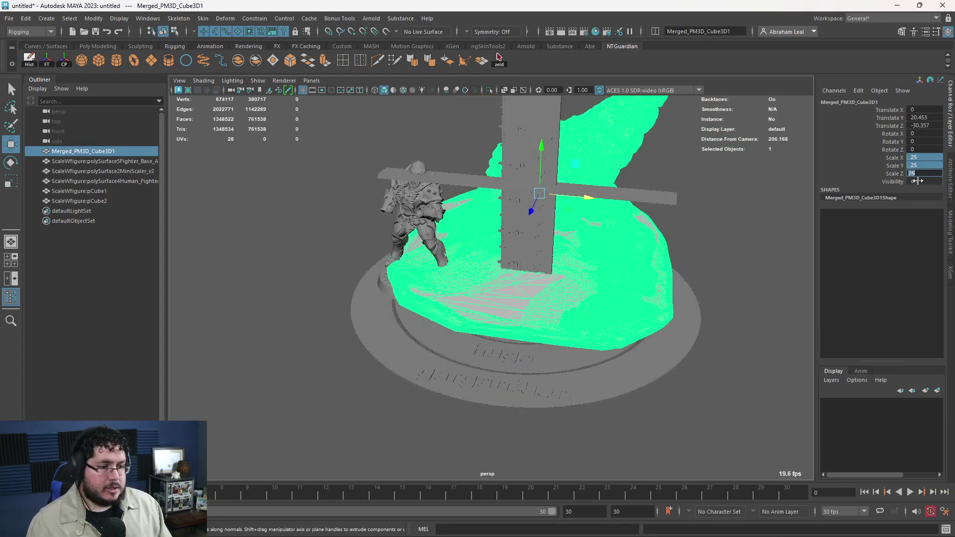
- Move the skull terrain to about -2.604 in Translate Z and freeze its transformations
alt+drag(646, 254, 518, 233)
drag(542, 227, 624, 200)
click(666, 197)
click(545, 253)
alt+drag(545, 253, 619, 279)
scroll(706, 222, up, 5)
scroll(706, 223, down, 2)
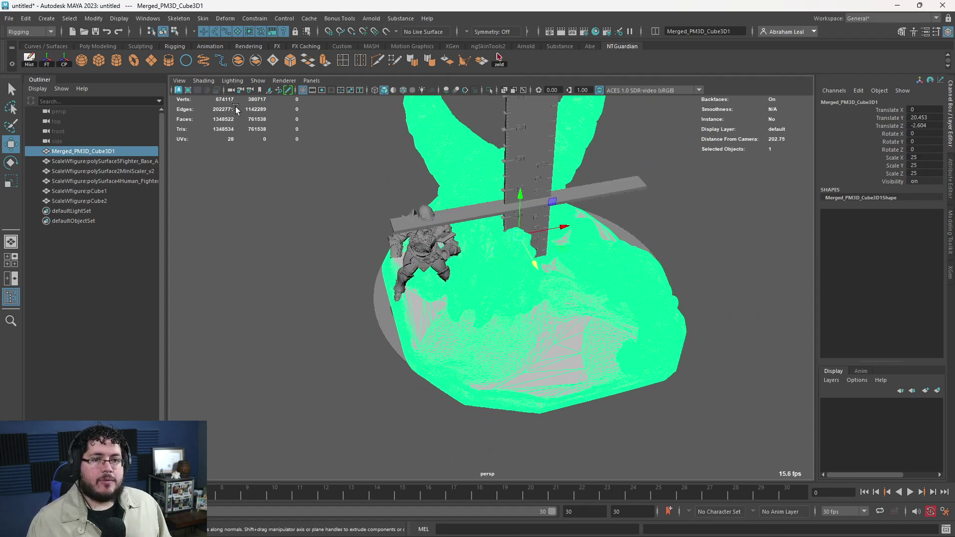
click(46, 60)
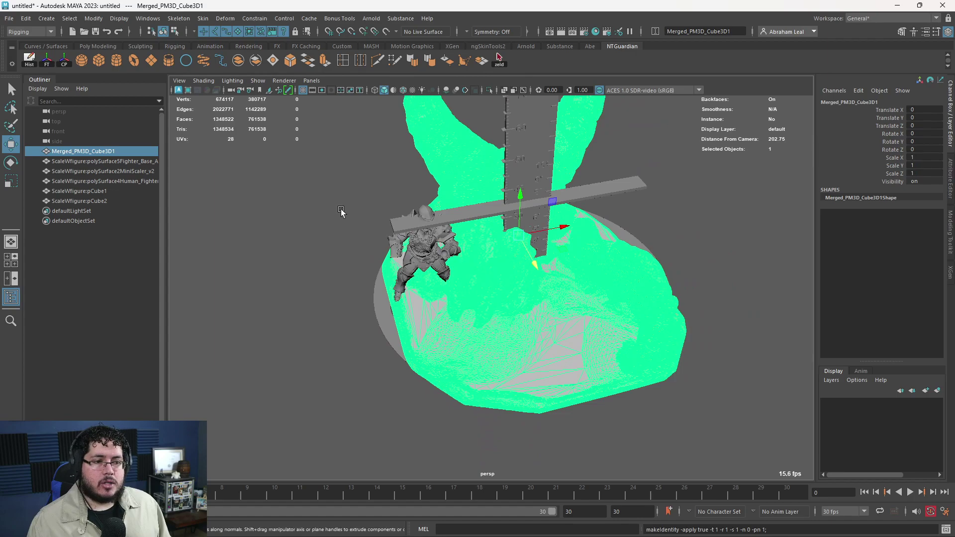
- Set up an export of only the selected skull terrain, using OBJexport as the file type
alt+drag(330, 207, 378, 149)
click(340, 147)
click(350, 139)
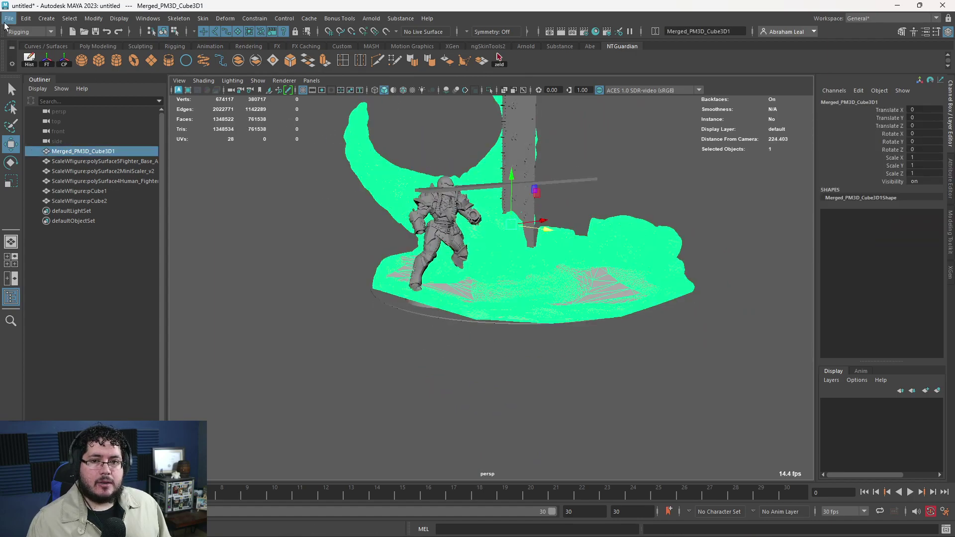
click(9, 19)
click(55, 160)
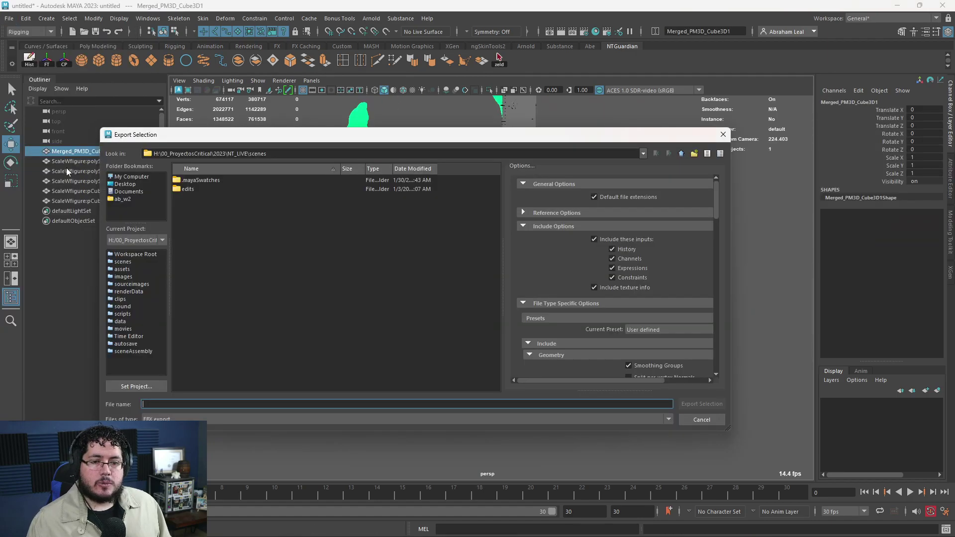
click(160, 419)
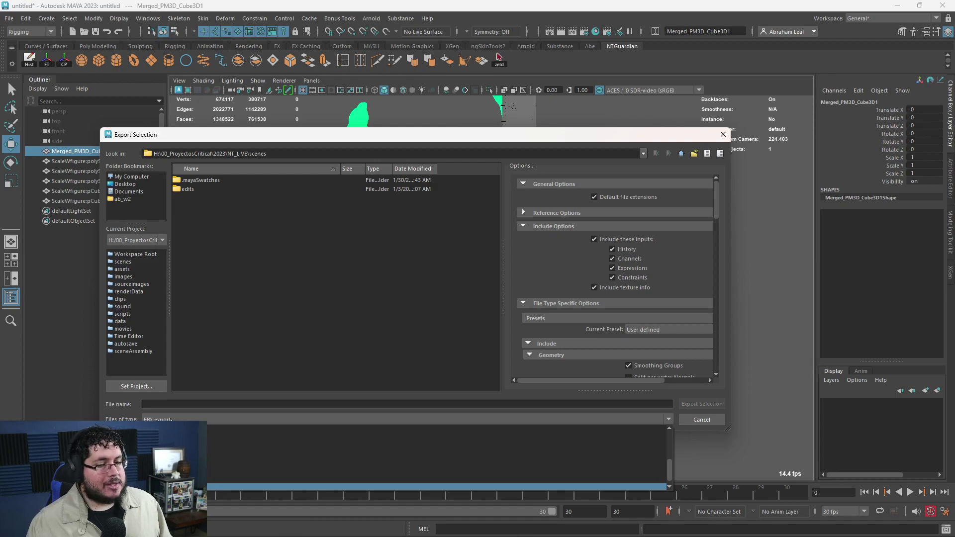
click(224, 480)
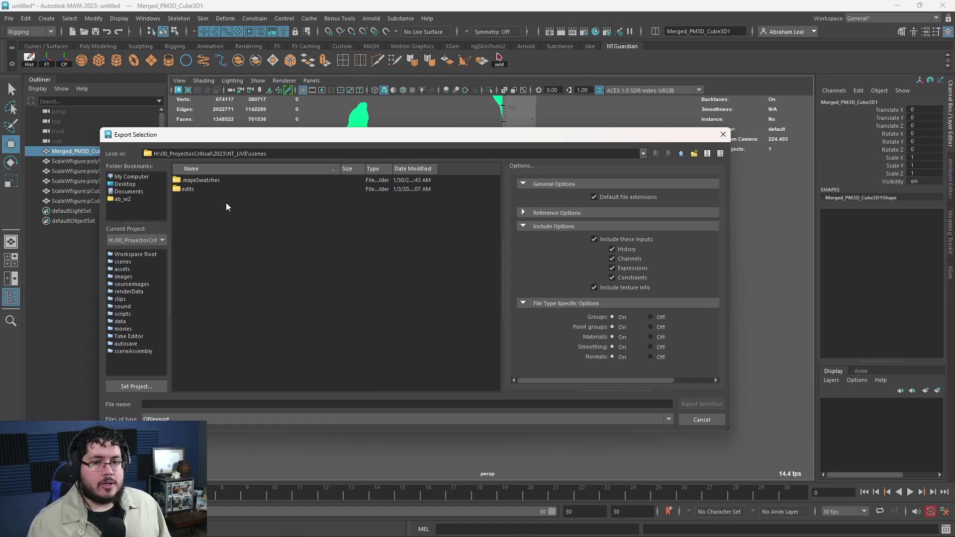
- Export the selection under the name SkullTerrain into the project's assets\3DPrint folder
click(126, 269)
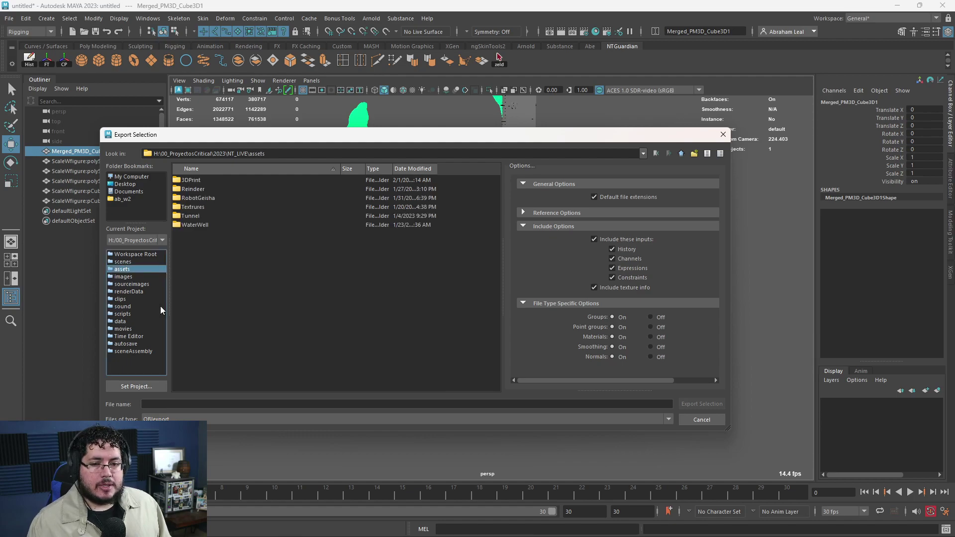
double_click(192, 180)
click(175, 403)
text(SkullTerrain)
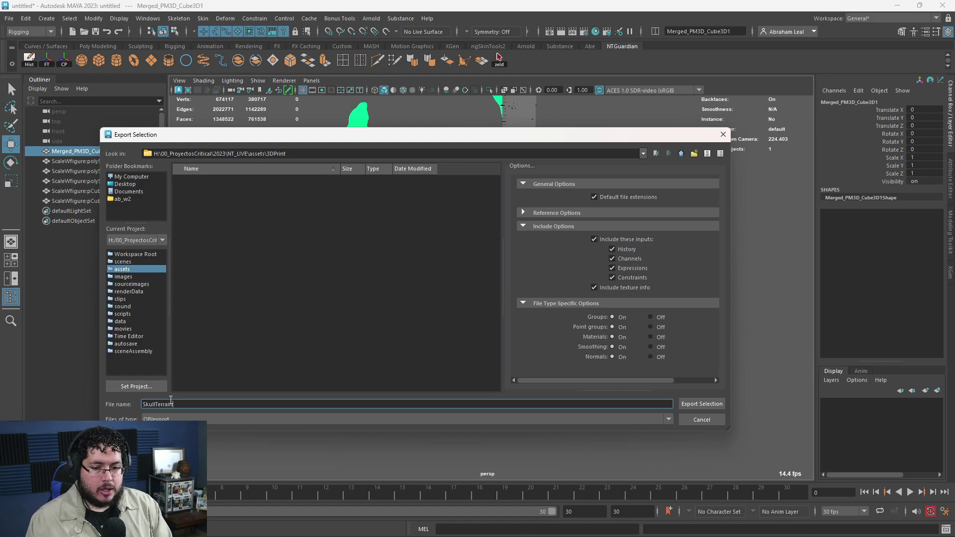
key(Return)
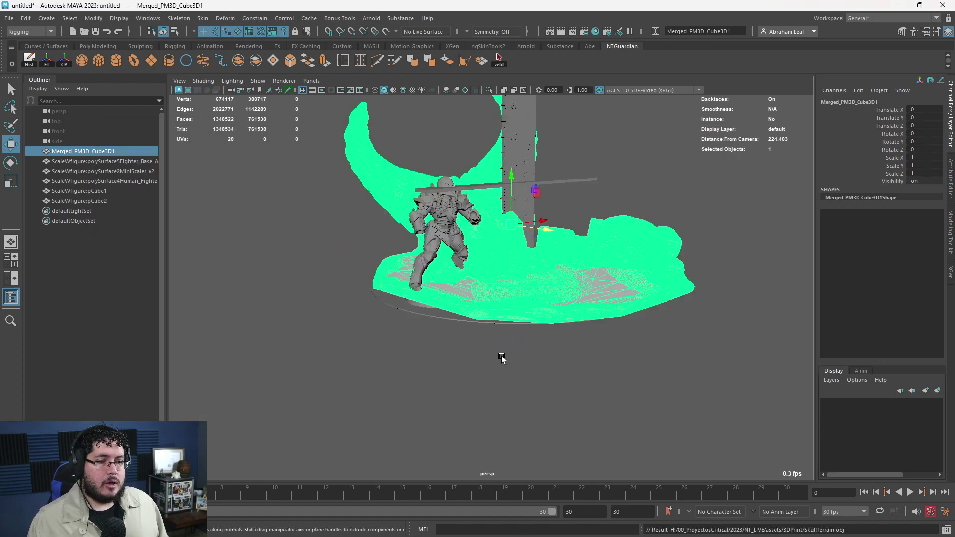
- Launch CHITUBOX, clear Maya and ZBrush out of the way, and bring the slicer up full screen
click(501, 356)
key(super)
text(chitubox)
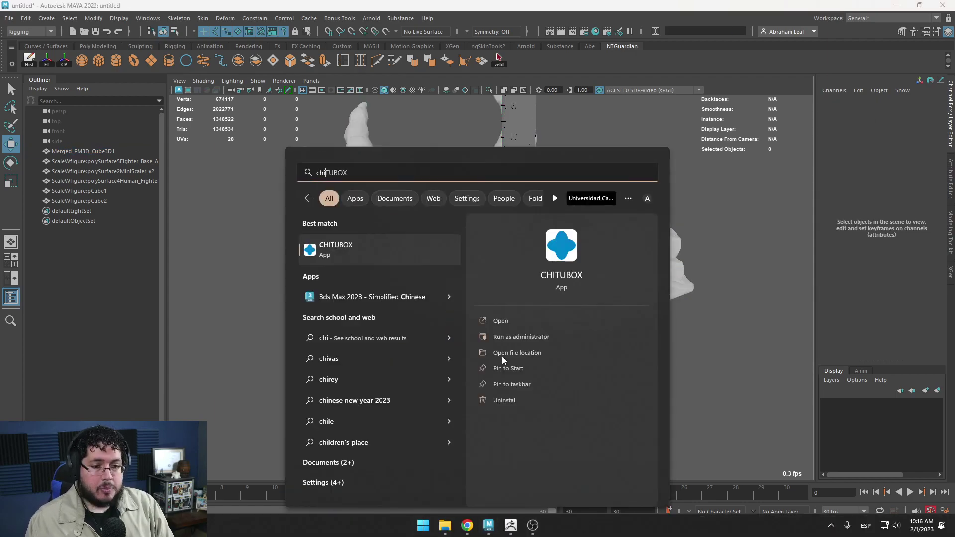
key(Return)
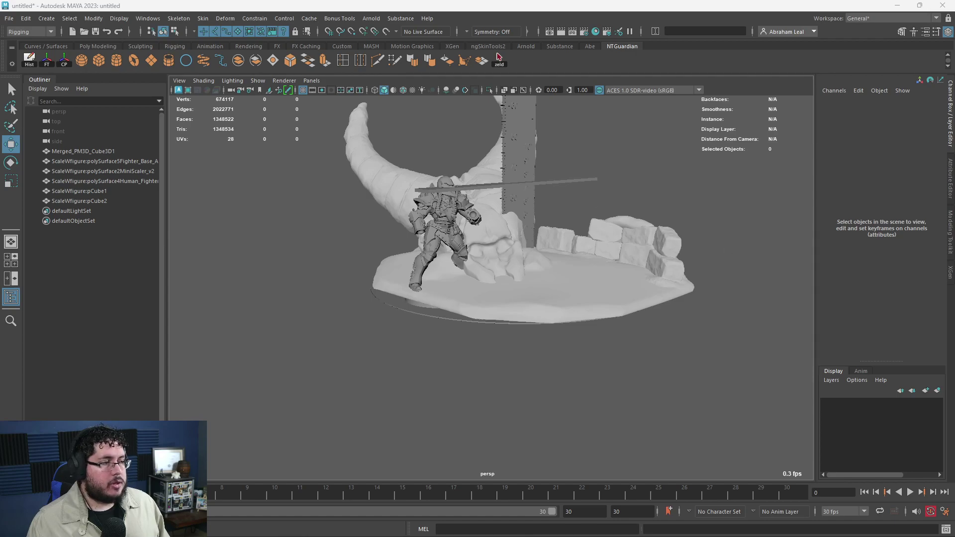
click(897, 6)
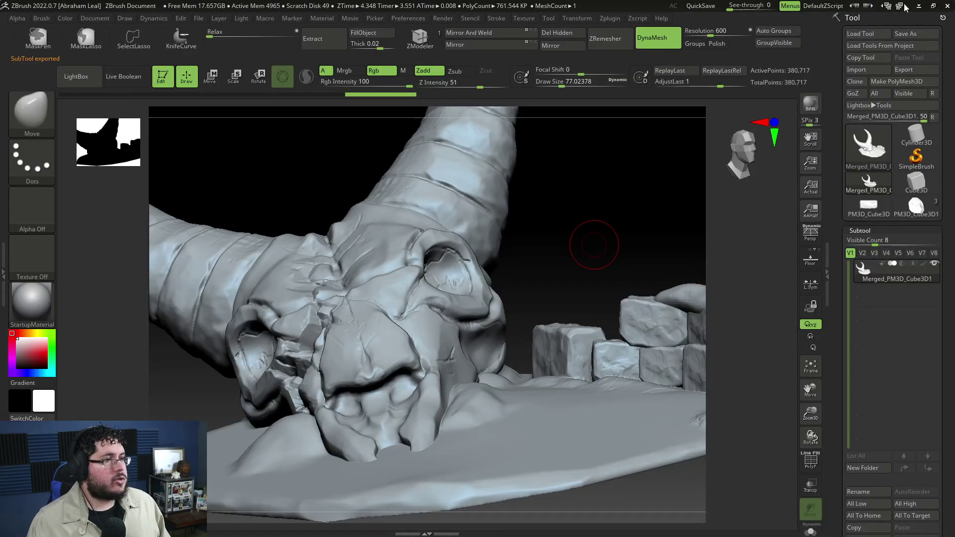
click(923, 6)
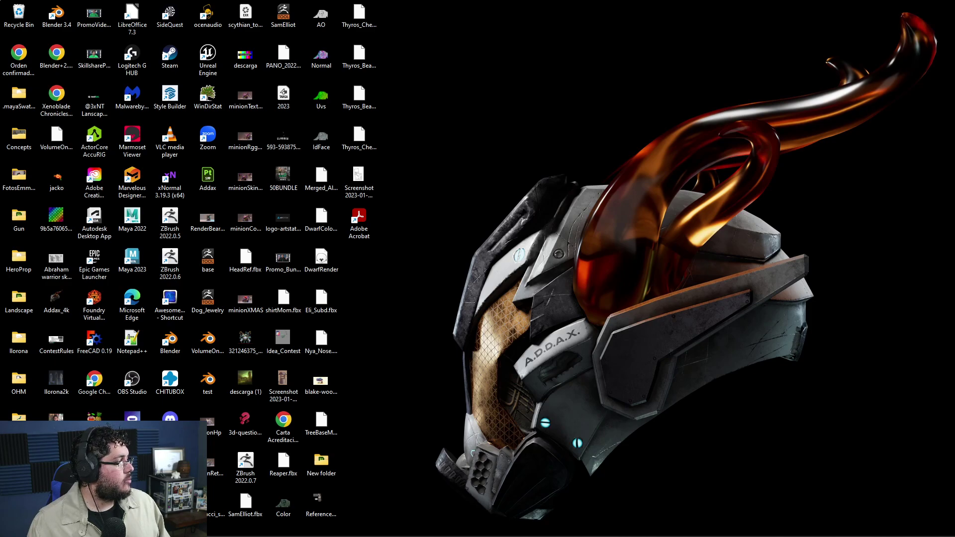
drag(954, 142, 475, 68)
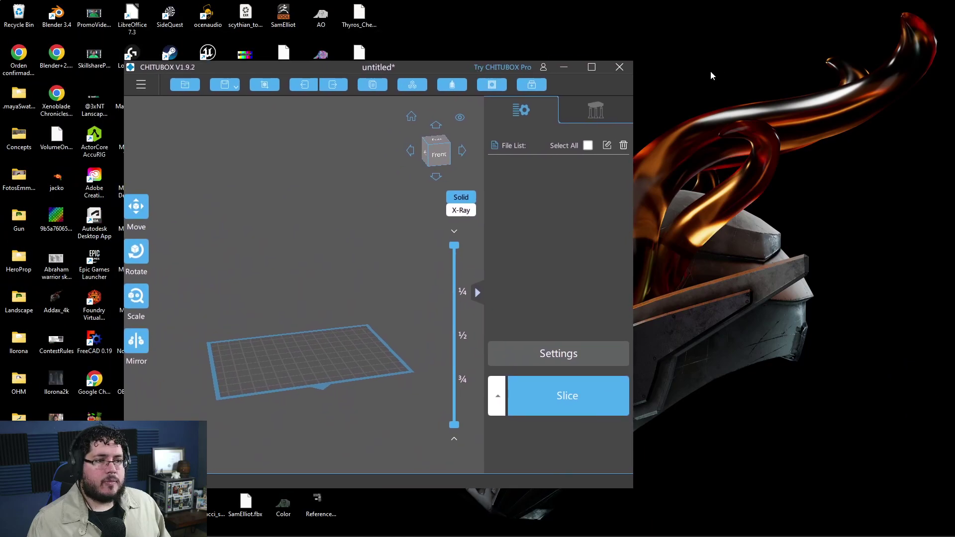
click(592, 68)
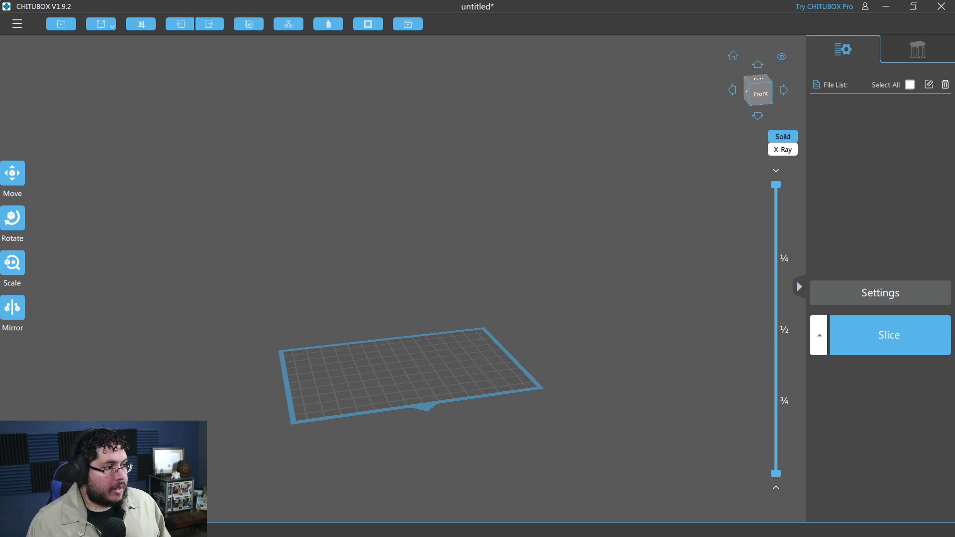
- Load SkullTerrain.obj into the slicer and select the model on the build plate
drag(484, 292, 399, 291)
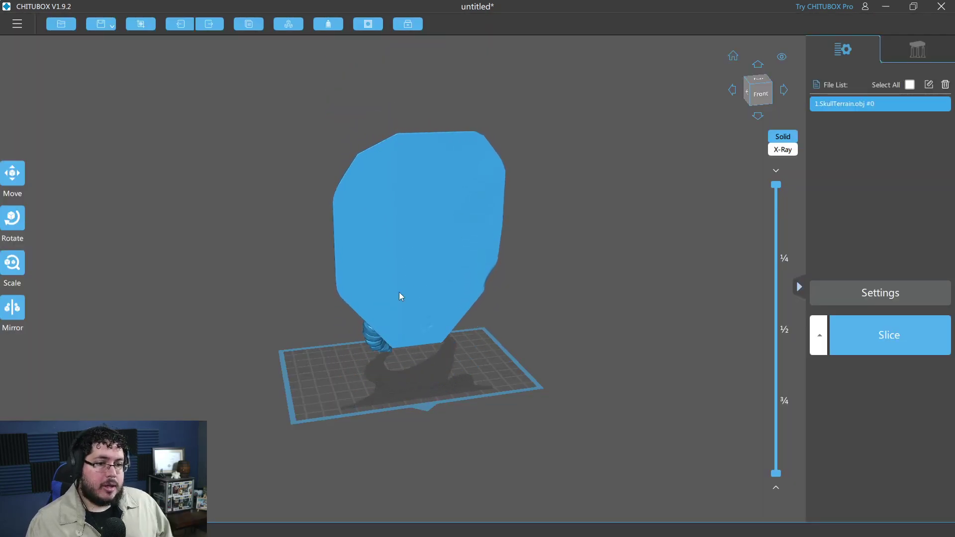
click(399, 292)
drag(461, 326, 480, 261)
click(482, 303)
drag(481, 304, 569, 331)
click(462, 281)
click(364, 377)
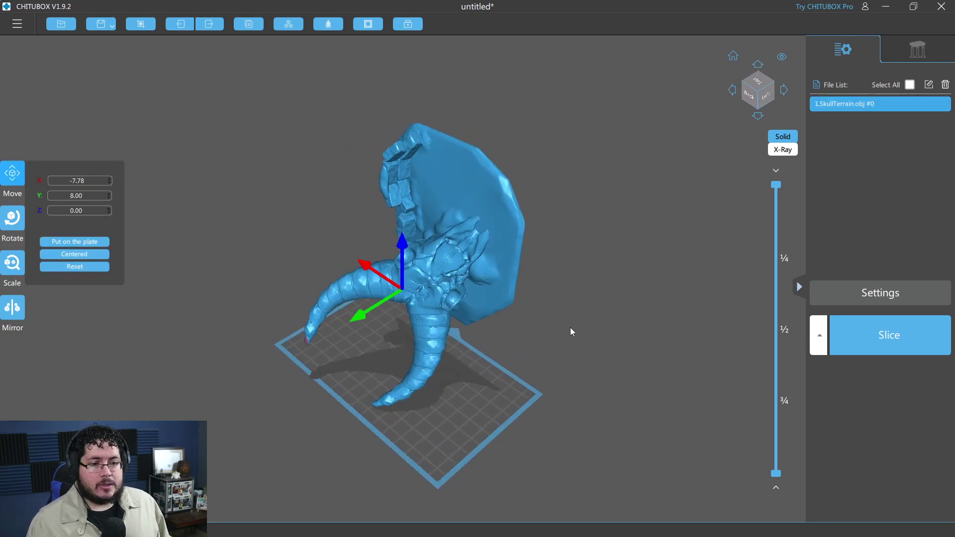
- Rotate the skull terrain about the Y, Z and X axes in -45° increments to find an upright orientation
click(14, 224)
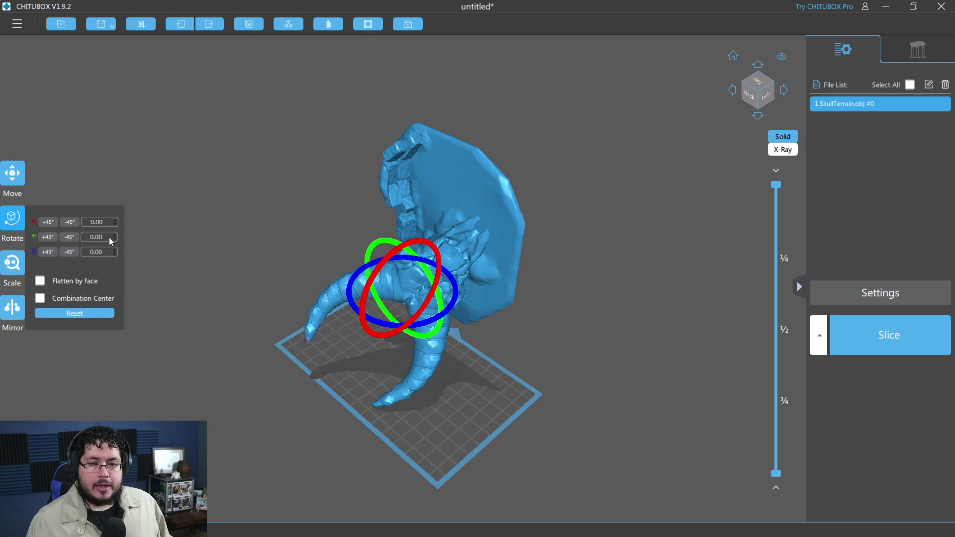
click(70, 238)
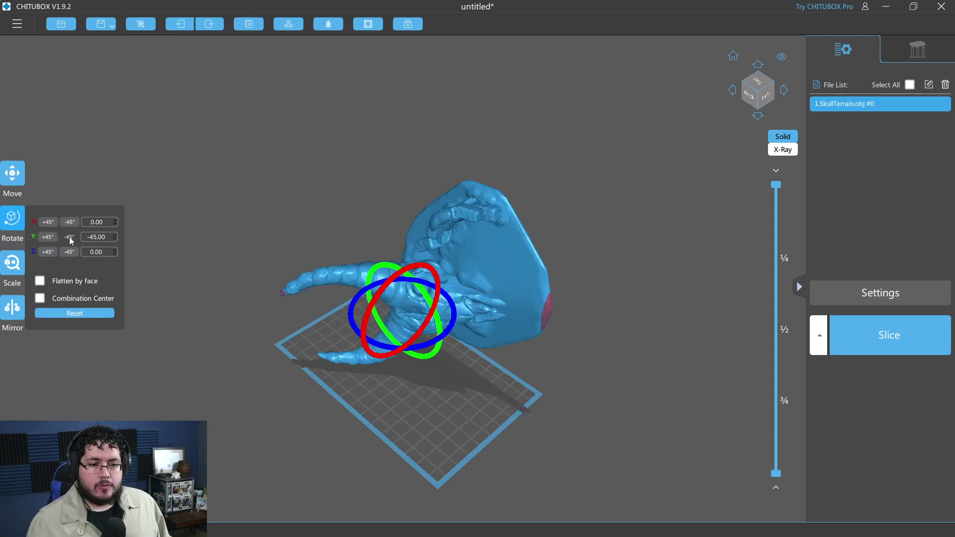
click(70, 237)
click(69, 252)
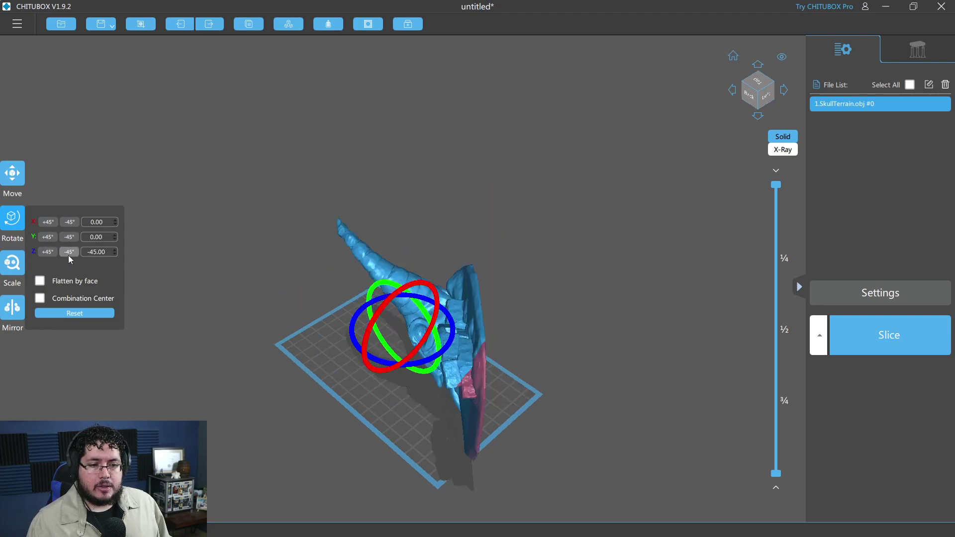
click(69, 255)
click(69, 227)
click(70, 227)
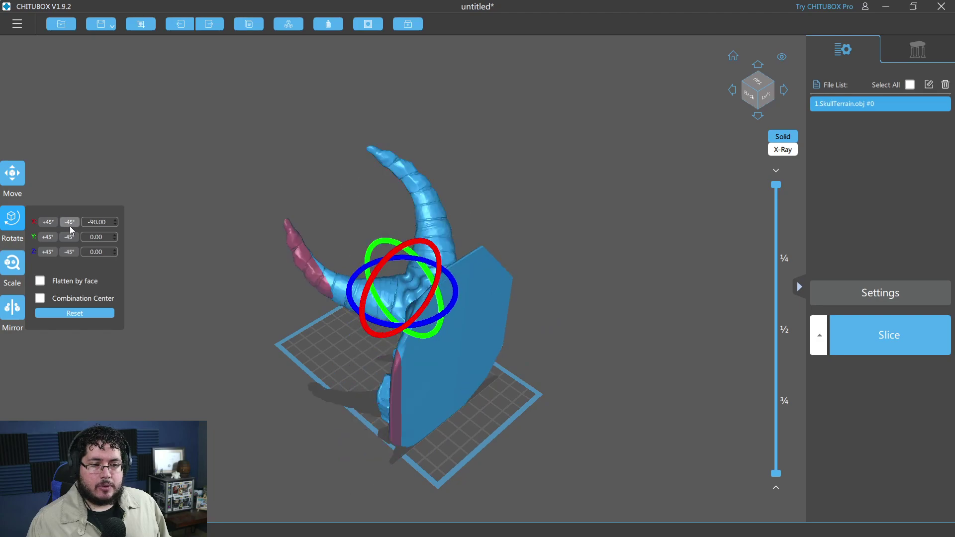
click(71, 251)
- Rotate the skull terrain about X in four -45° increments so its base lies flat with the horns upward
right_drag(535, 278, 470, 256)
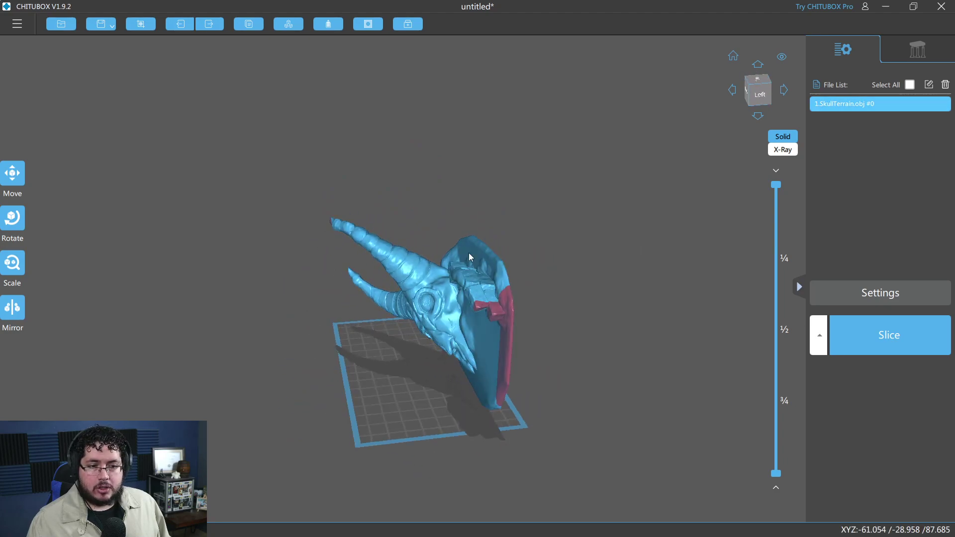
click(13, 217)
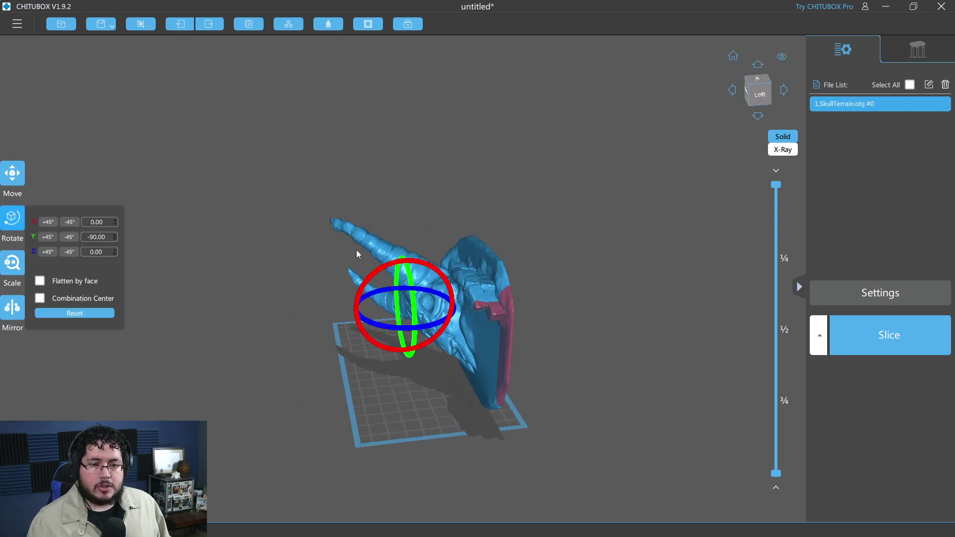
click(70, 222)
click(70, 222)
click(70, 222)
click(70, 222)
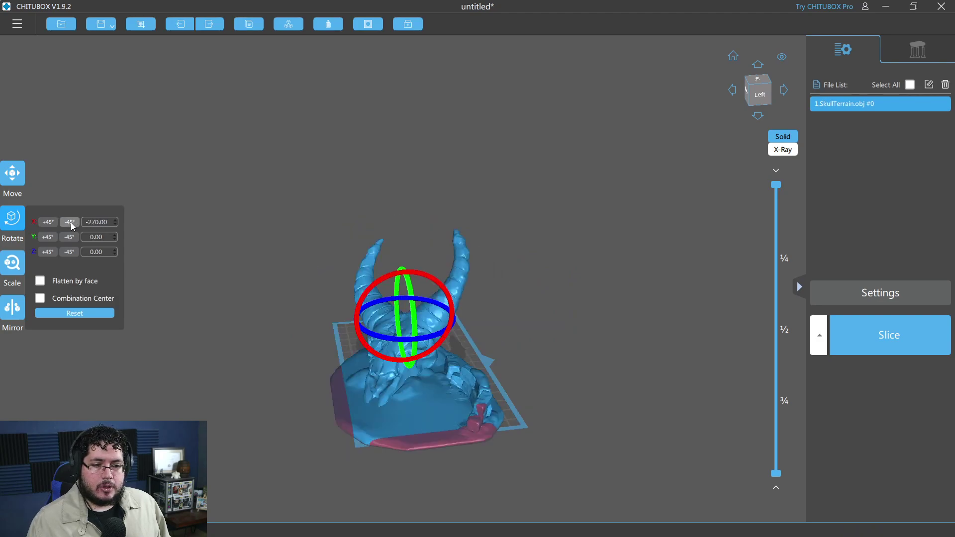
- Move the skull terrain inside the build plate, to about 2.10 in X and 1.64 in Y
click(293, 222)
right_drag(293, 222, 244, 279)
drag(374, 391, 395, 378)
right_drag(395, 378, 338, 329)
scroll(428, 353, up, 2)
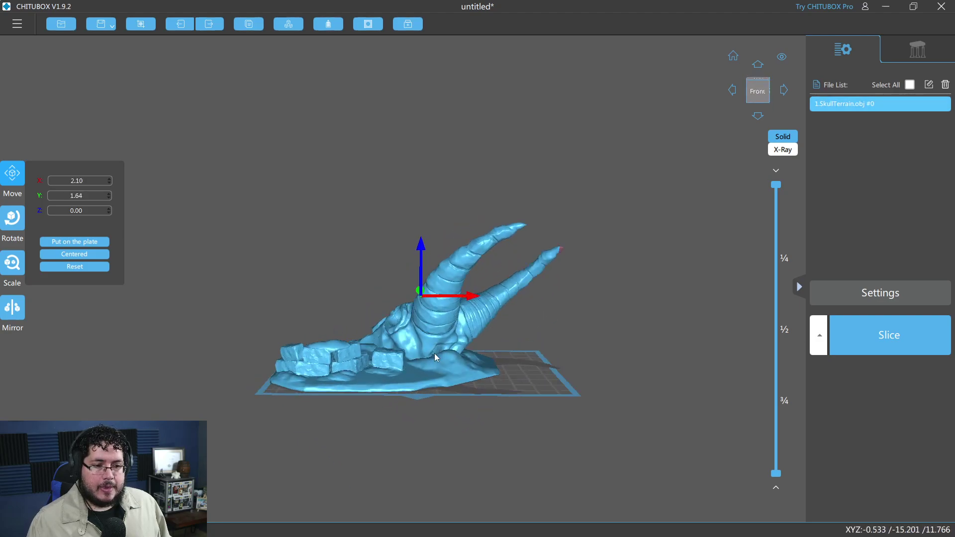
right_drag(427, 353, 485, 347)
right_drag(383, 391, 407, 422)
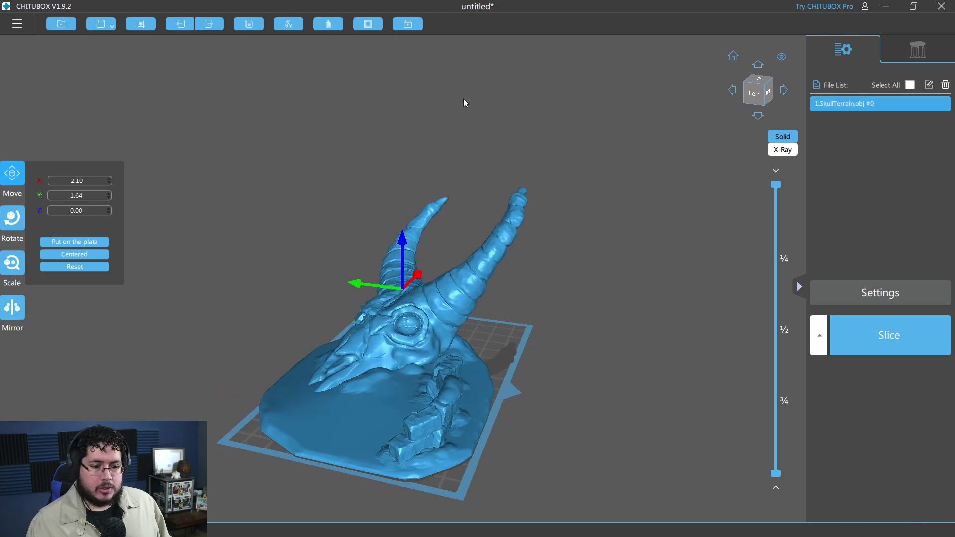
- Tilt the skull terrain freehand so its base stands at an angle to the build plate
drag(465, 103, 416, 350)
right_drag(342, 355, 429, 389)
drag(423, 403, 237, 308)
click(15, 223)
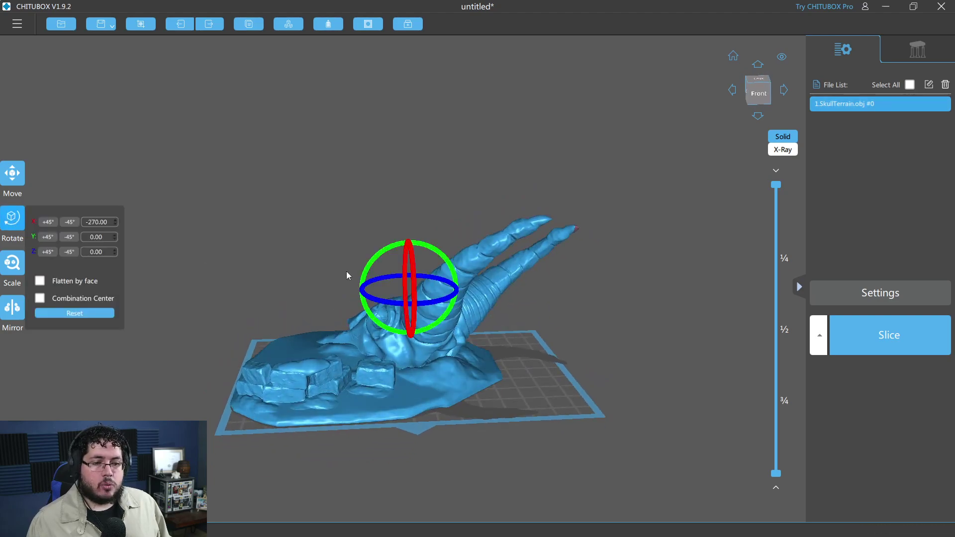
drag(437, 257, 75, 230)
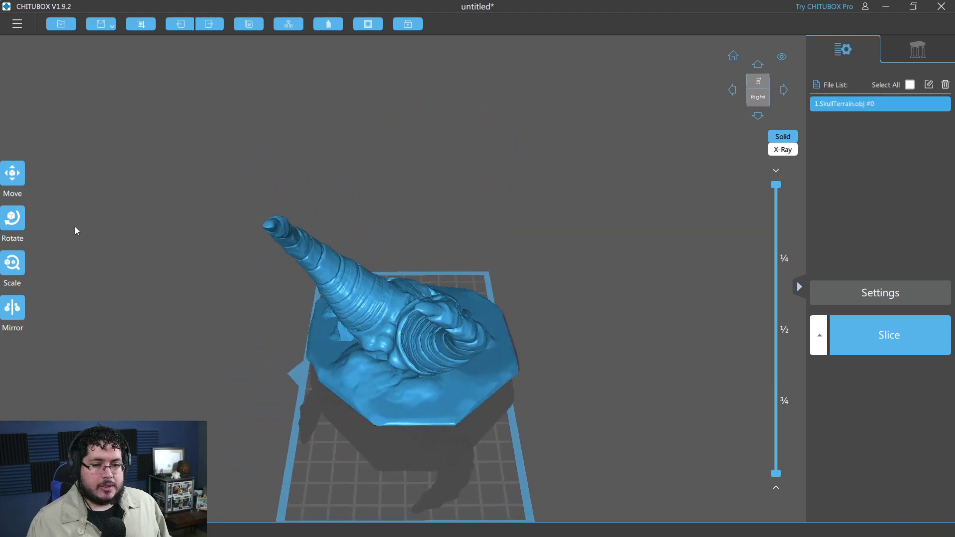
click(24, 223)
drag(433, 238, 446, 247)
click(109, 181)
drag(348, 278, 378, 348)
- Scale the skull terrain to 90% on all axes with the ratio locked
click(12, 263)
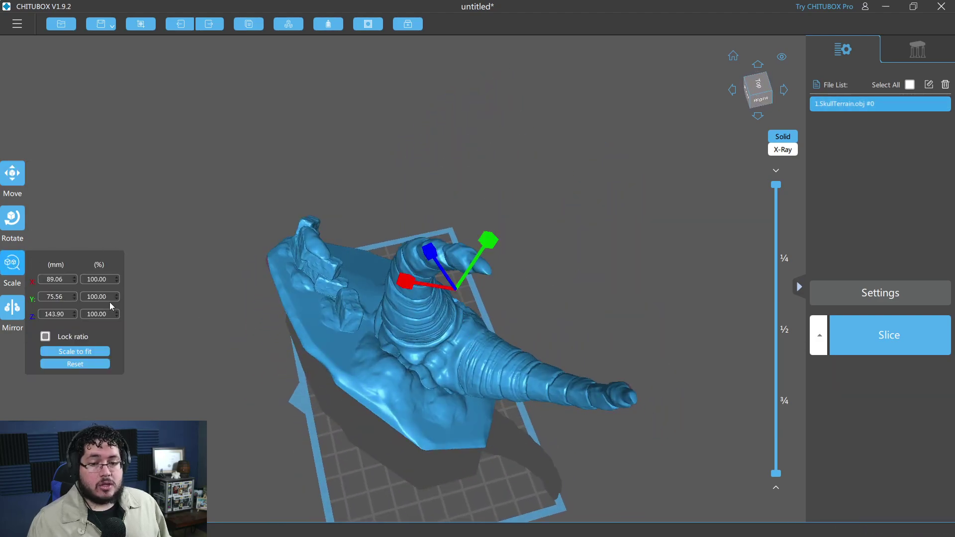
text(90)
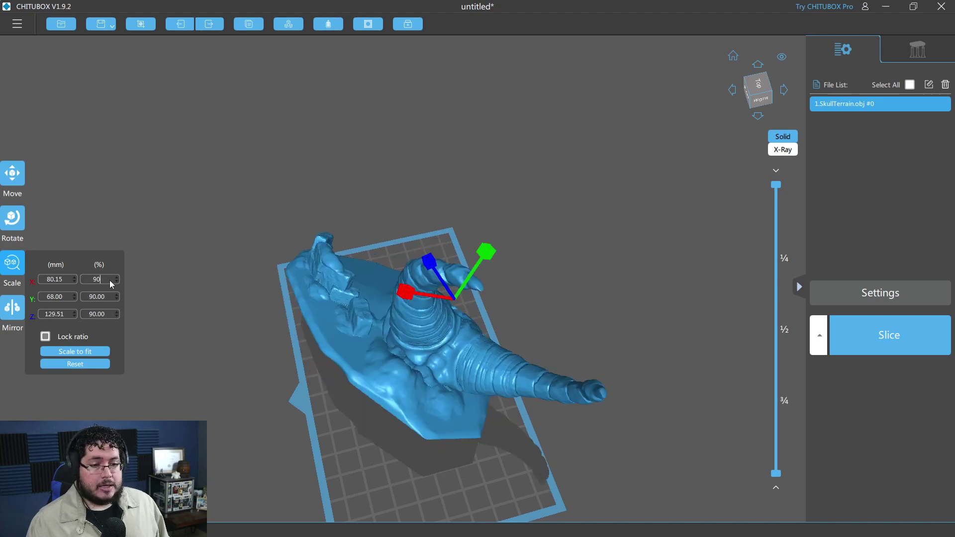
click(378, 158)
- Switch to Maya, try the skull terrain at 0.9 scale on all axes, and undo the recent changes
key(alt+Tab)
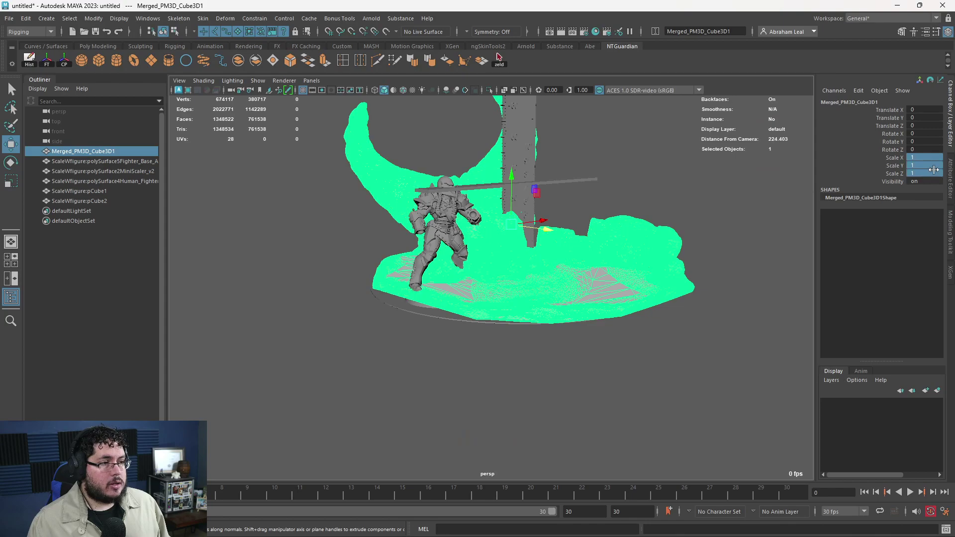
text(0.9)
key(Return)
click(587, 351)
alt+drag(587, 350, 597, 281)
key(ctrl+z)
key(ctrl+z)
key(ctrl+z)
- Move the reference miniature and its base onto the terrain, with the figure at about 36.951, 10.376, 24.388 in translation
drag(502, 277, 629, 251)
mouse_move(597, 308)
mouse_down()
mouse_move(655, 337)
mouse_move(671, 358)
mouse_move(598, 313)
mouse_move(606, 304)
mouse_up()
alt+drag(606, 305, 445, 460)
drag(381, 447, 555, 288)
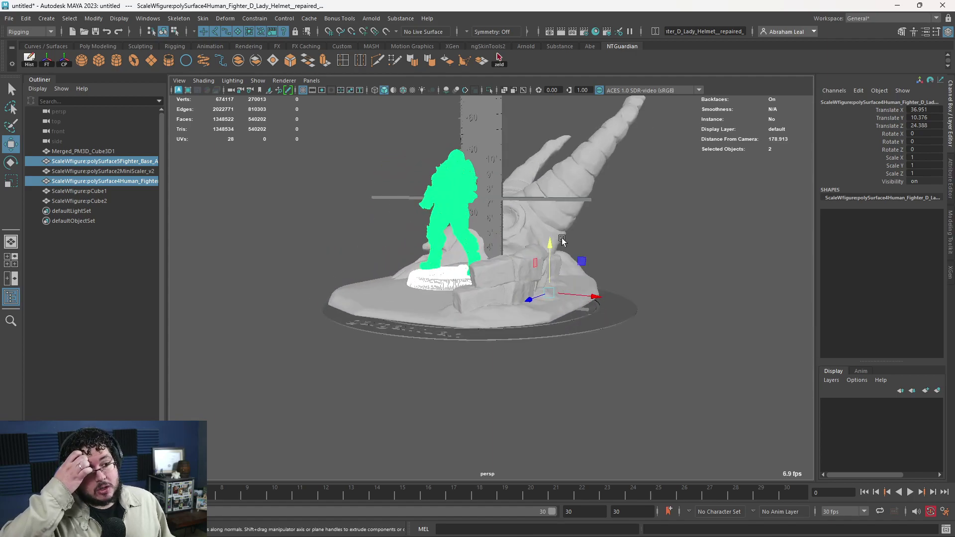
click(535, 279)
alt+drag(535, 280, 487, 282)
- Return to CHITUBOX and scale the skull terrain to 80% on all axes with the ratio locked
key(r)
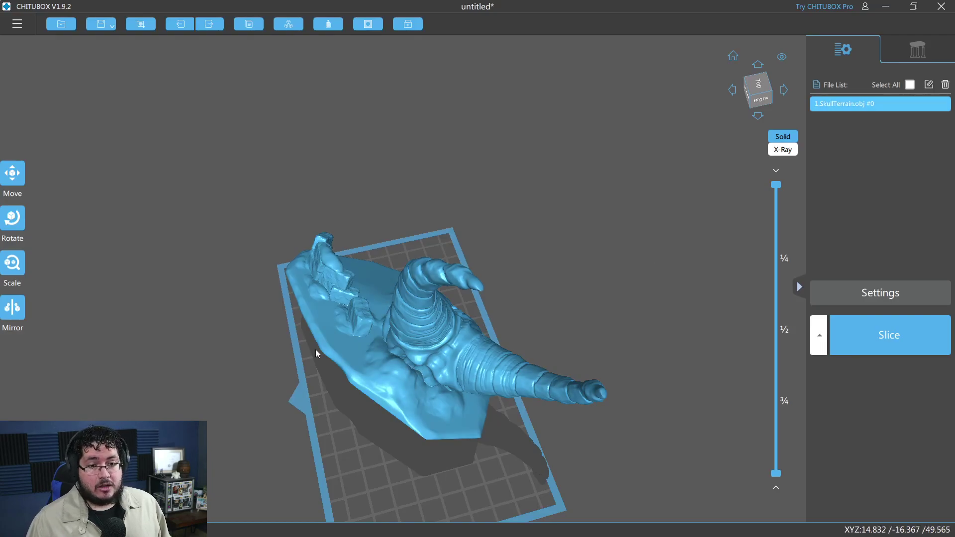
key(s)
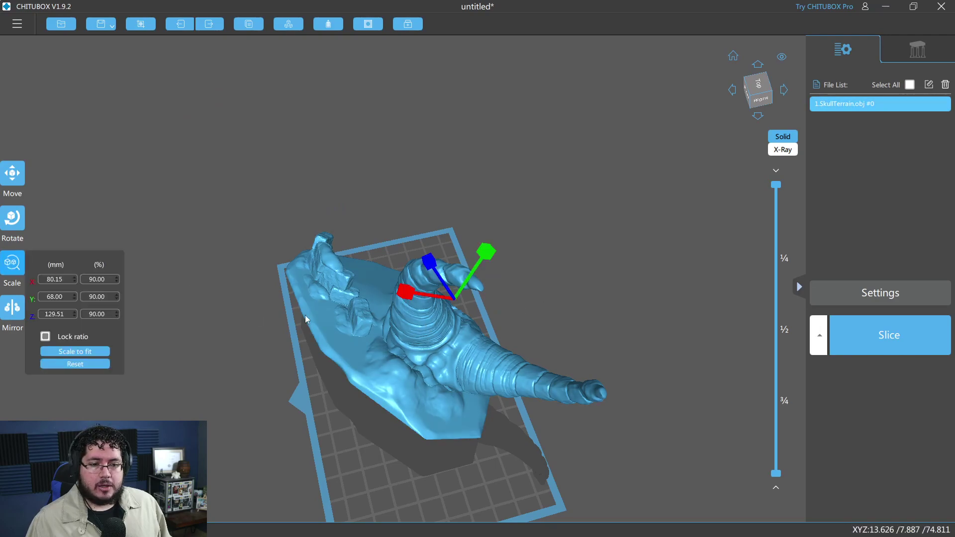
text(80)
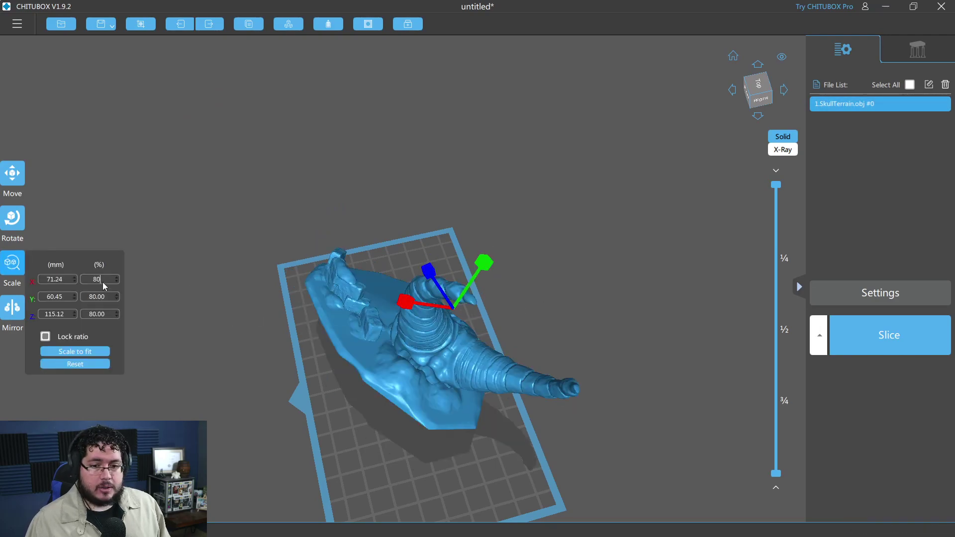
click(457, 244)
- Generate automatic medium supports over the entire skull terrain at 75% density and a 45° angle, and check them from several sides
right_drag(457, 243, 583, 336)
click(417, 353)
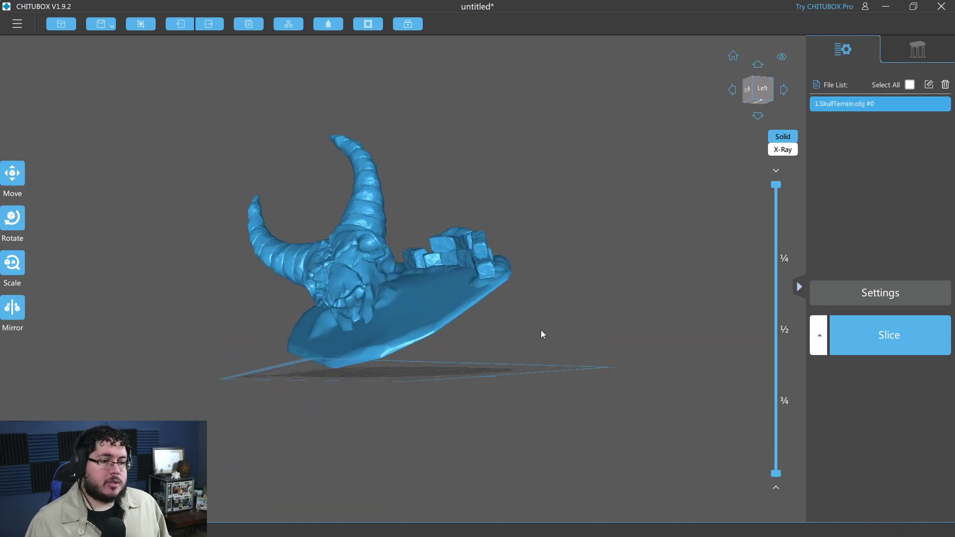
click(905, 49)
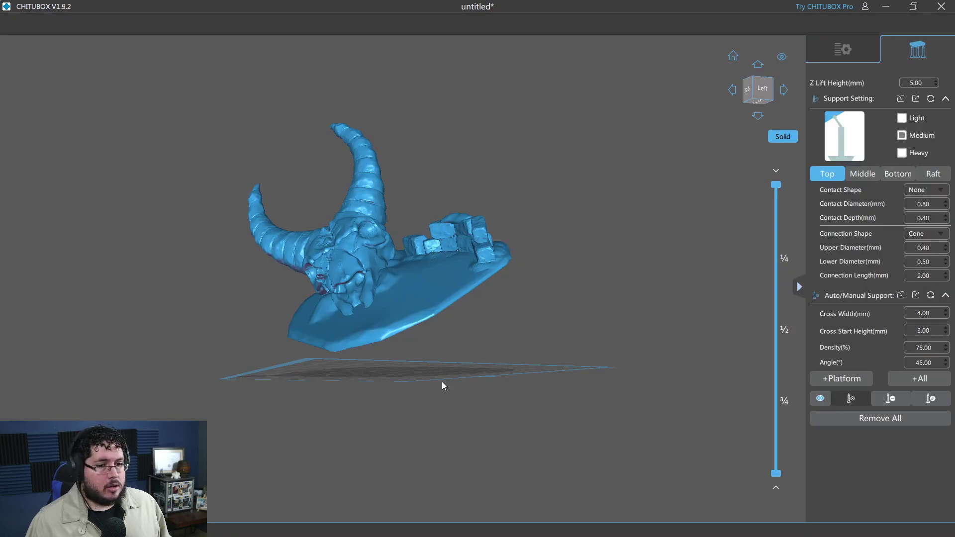
right_drag(443, 386, 531, 267)
click(407, 295)
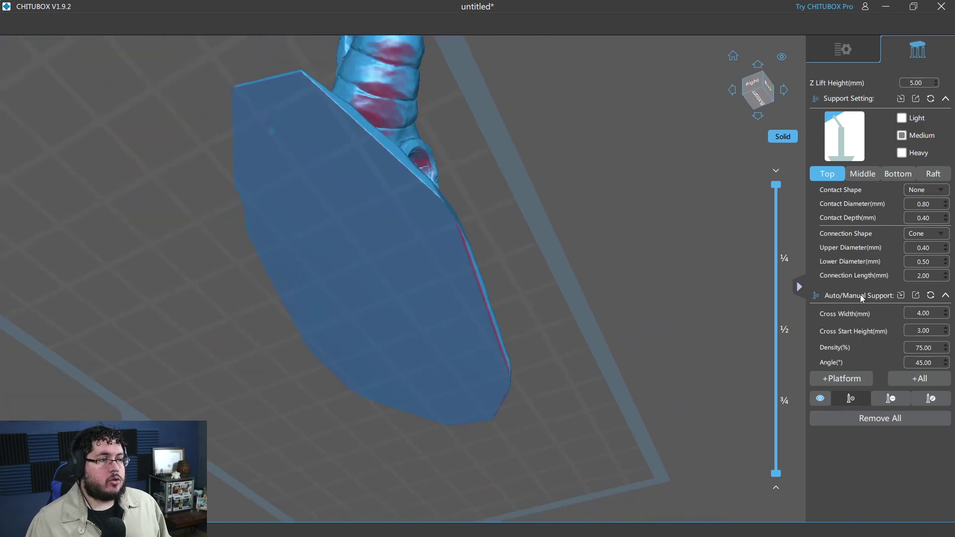
click(906, 382)
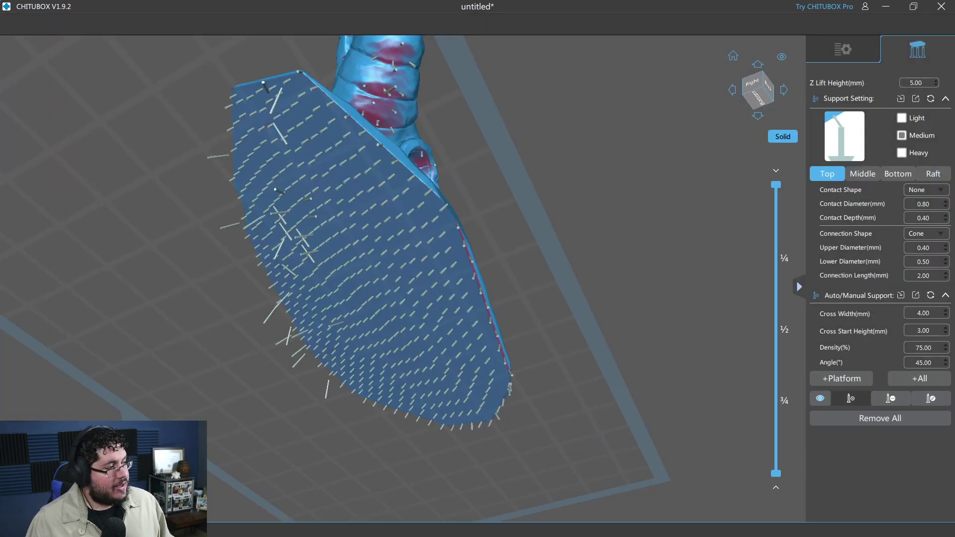
drag(556, 282, 444, 322)
right_drag(444, 322, 353, 322)
scroll(354, 323, down, 5)
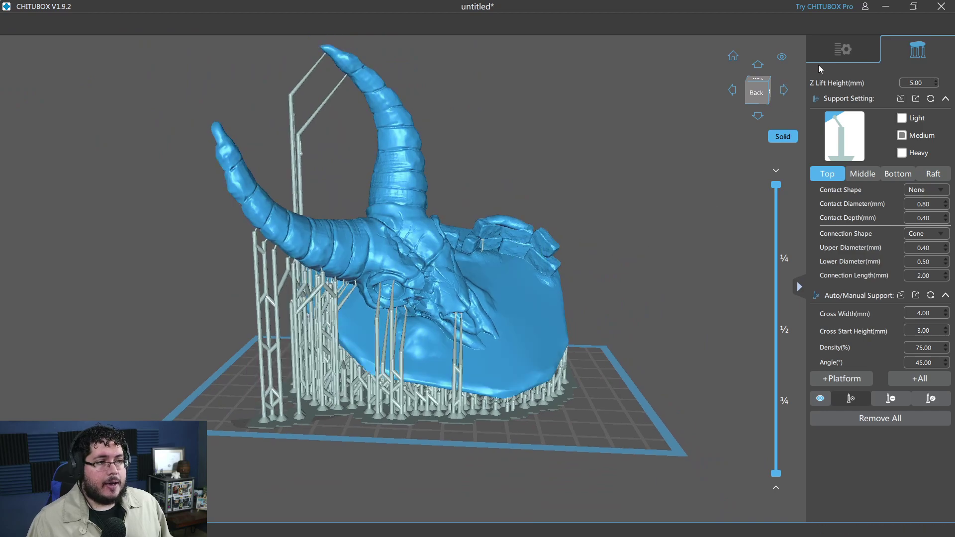
- Slice the supported skull terrain and save the sliced file
click(826, 54)
click(861, 335)
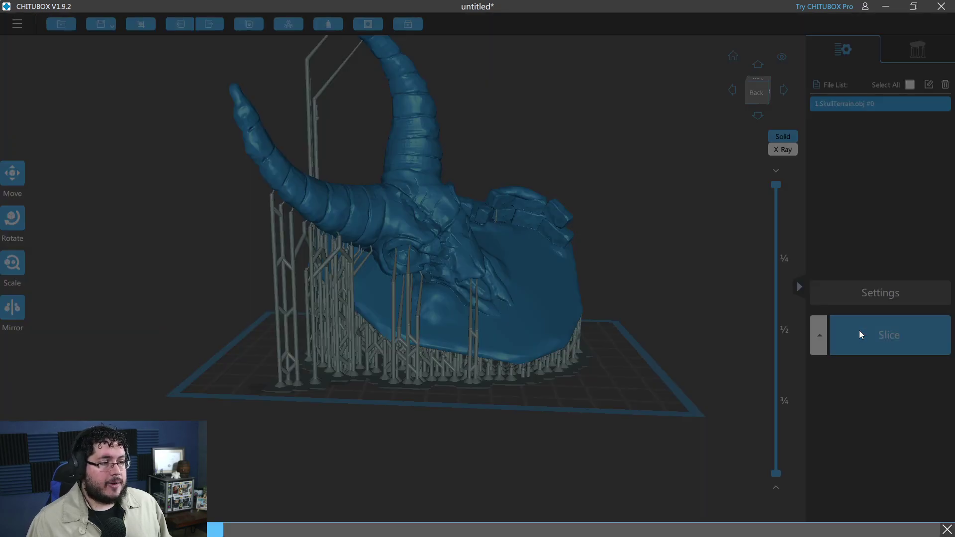
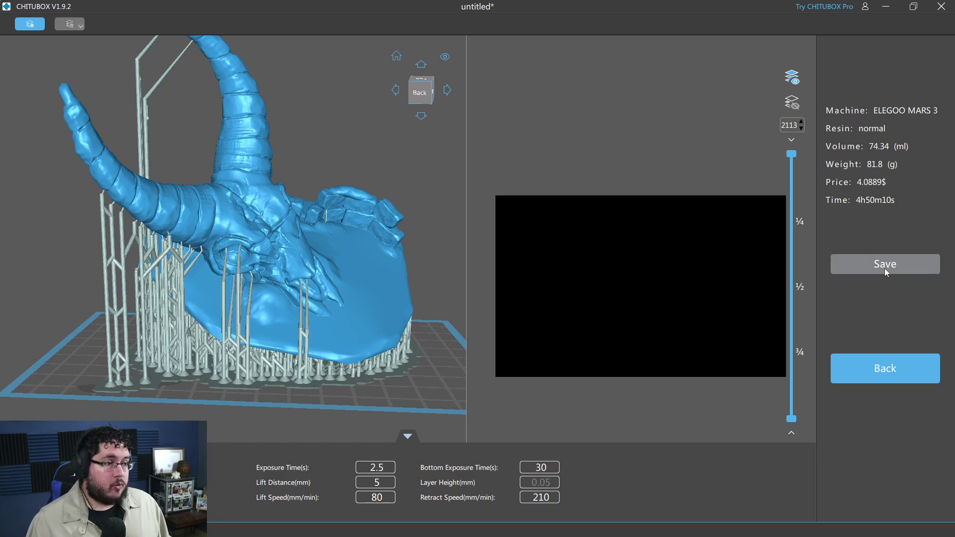
click(885, 264)
click(443, 255)
- Examine the sliced terrain's supports around the horns, skull and base, and return to the model preparation view
right_drag(382, 276, 393, 299)
scroll(309, 287, up, 2)
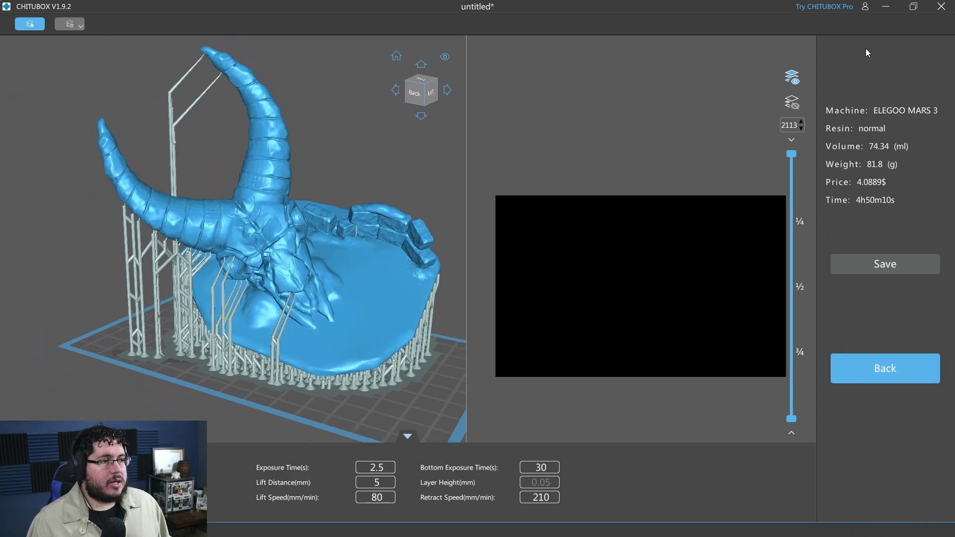
mouse_move(384, 194)
right_down()
mouse_move(378, 181)
mouse_move(375, 207)
right_up()
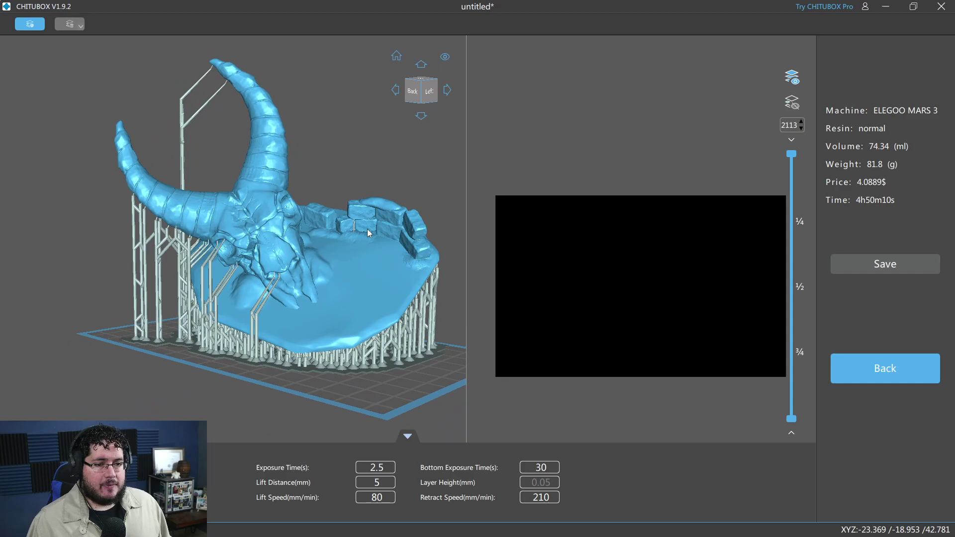
scroll(294, 288, up, 2)
right_drag(268, 274, 226, 243)
scroll(238, 251, down, 2)
right_drag(282, 294, 368, 311)
click(887, 379)
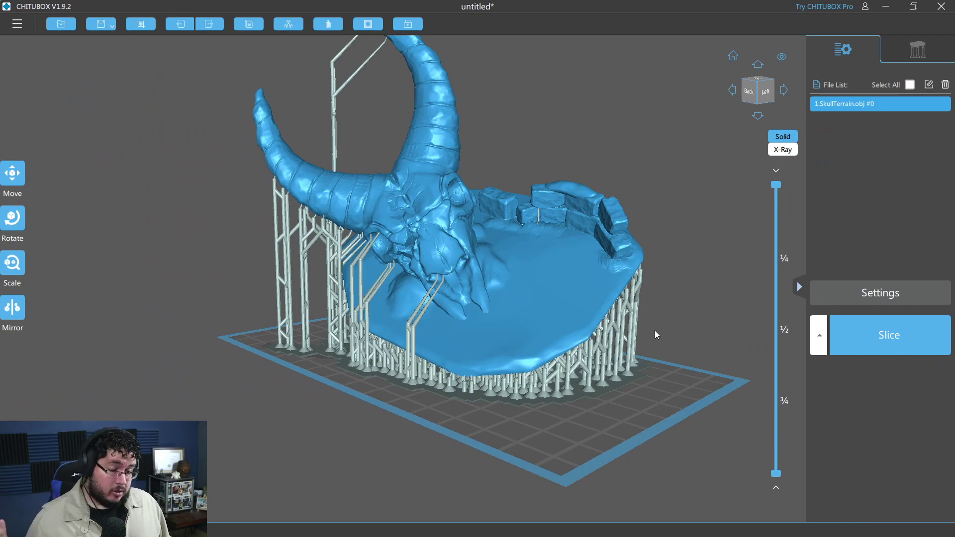
- Switch to Maya and compare the reference miniature with the skull terrain from several angles
key(alt+Tab)
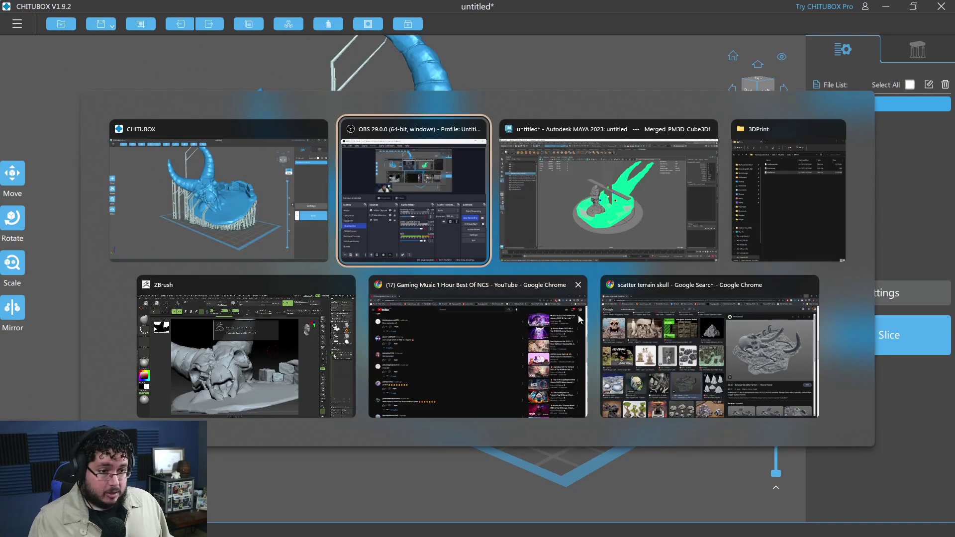
click(555, 243)
alt+drag(555, 243, 735, 278)
click(709, 250)
scroll(515, 296, up, 5)
click(450, 235)
alt+drag(449, 235, 408, 296)
scroll(458, 258, down, 3)
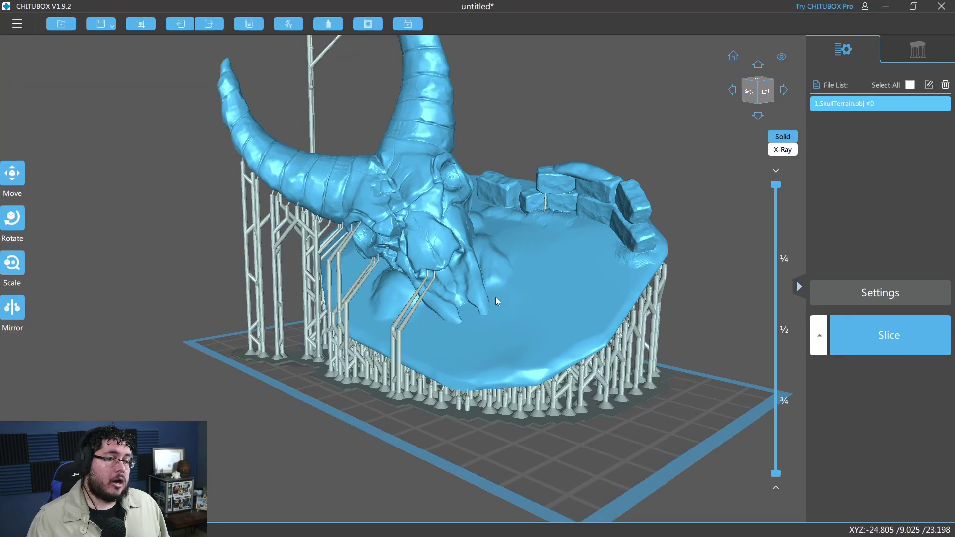
- Return to CHITUBOX and examine how the supports touch the skull, horns and brick wall of the terrain
scroll(495, 298, up, 1)
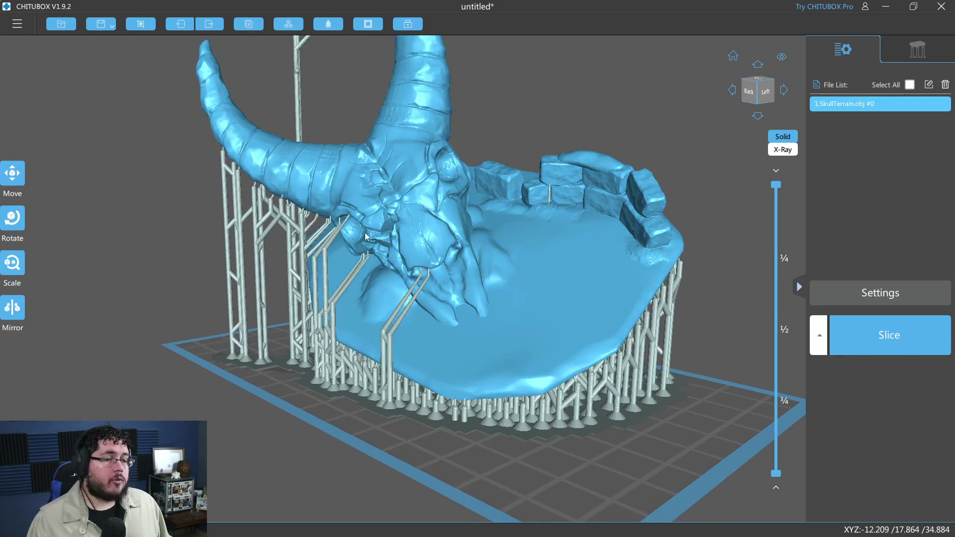
click(530, 256)
right_drag(503, 251, 359, 140)
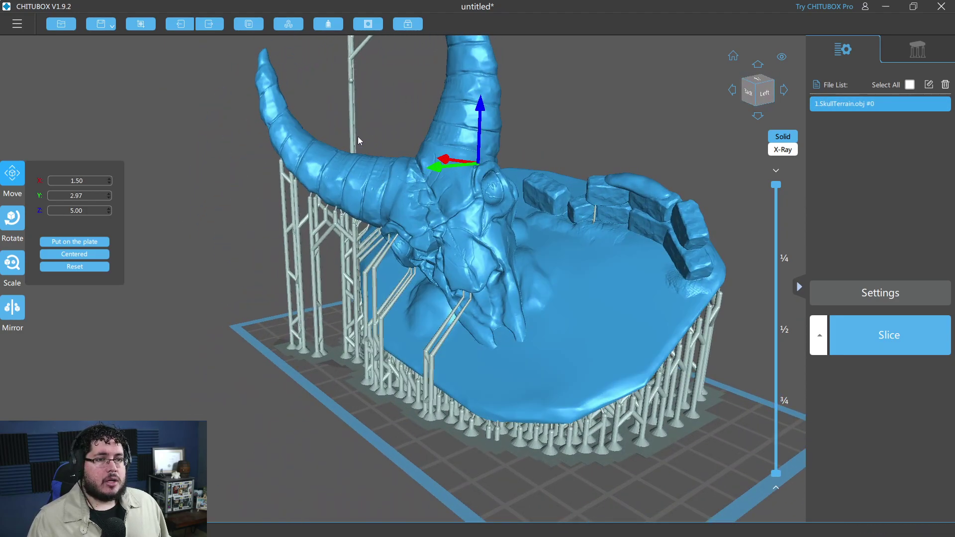
drag(359, 139, 387, 306)
right_drag(387, 306, 395, 261)
scroll(401, 266, up, 2)
scroll(395, 262, down, 5)
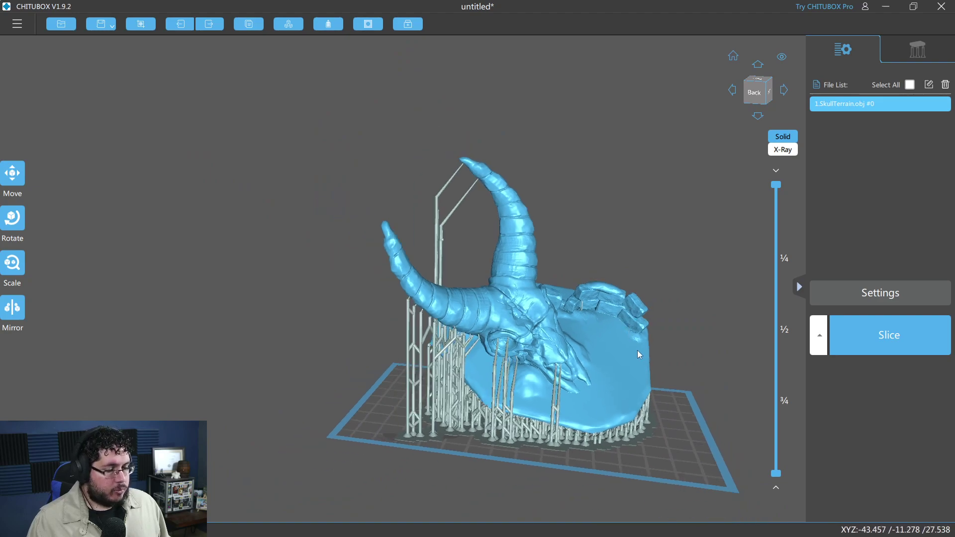
scroll(641, 354, up, 4)
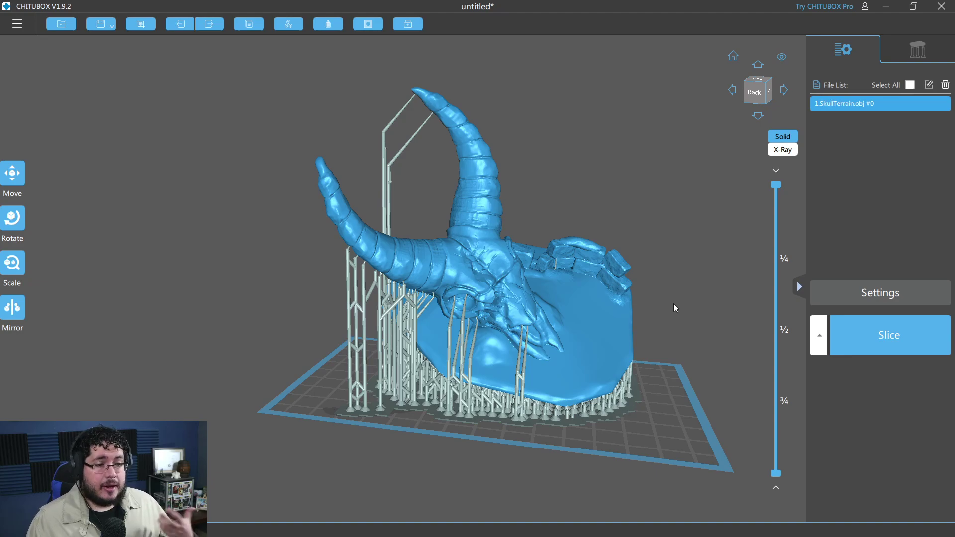
scroll(507, 324, up, 10)
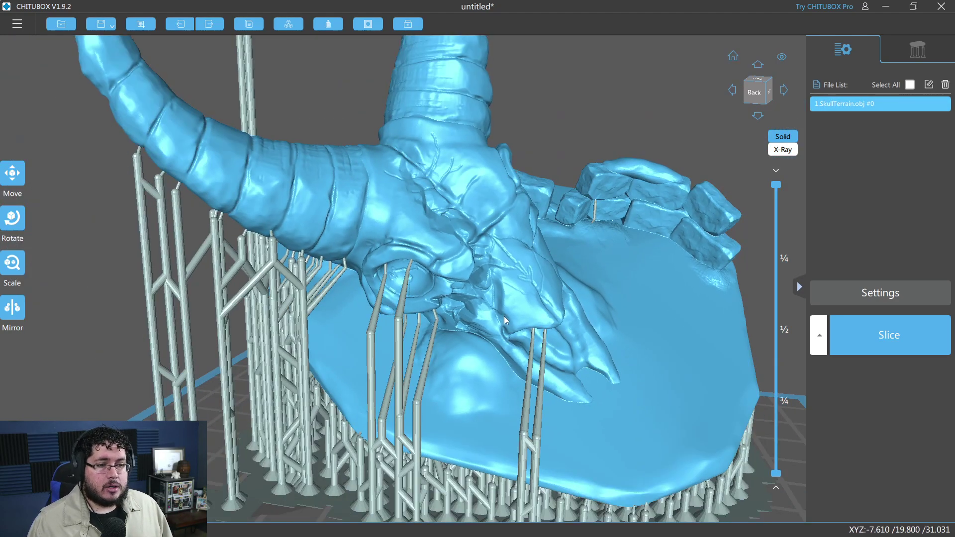
scroll(504, 318, down, 6)
right_drag(504, 319, 502, 343)
scroll(504, 343, up, 4)
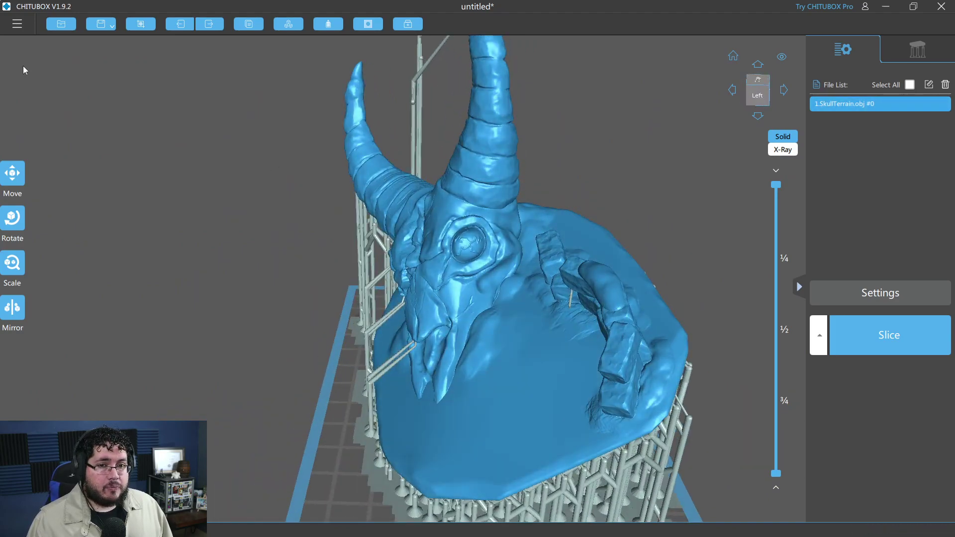
- Save the project with all models
click(22, 26)
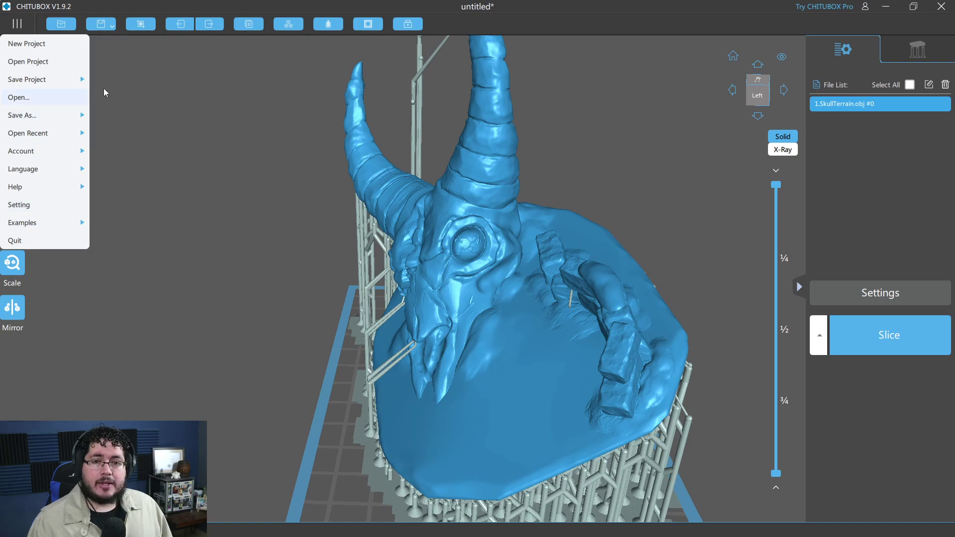
mouse_move(72, 120)
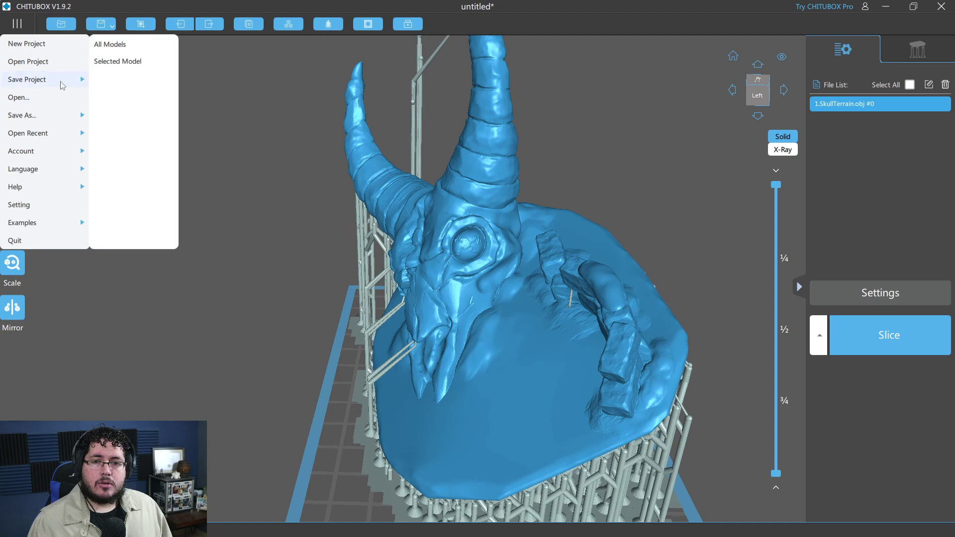
click(111, 45)
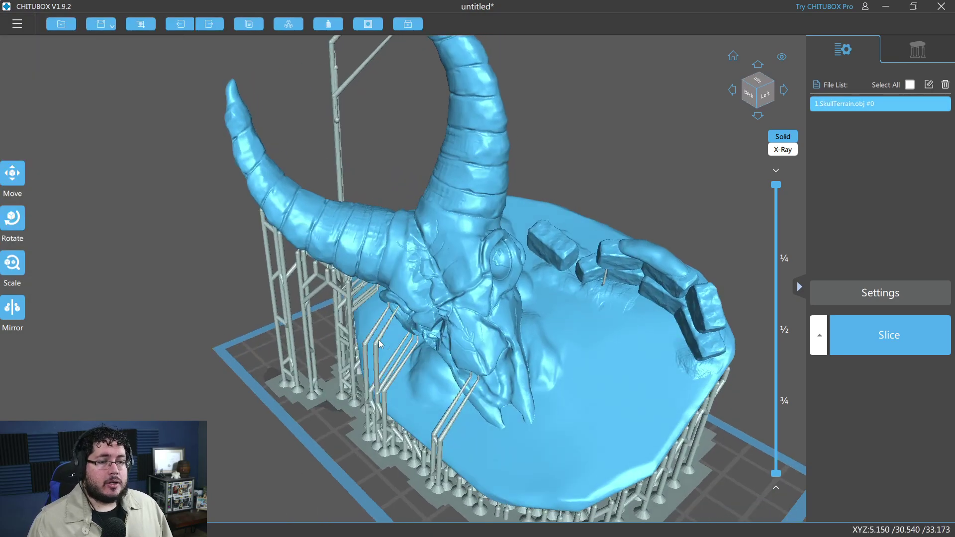
- Remove all automatic supports from the skull terrain, confirming the deletion
drag(378, 339, 619, 316)
drag(618, 320, 513, 336)
drag(739, 287, 375, 322)
drag(501, 243, 528, 351)
drag(574, 316, 454, 467)
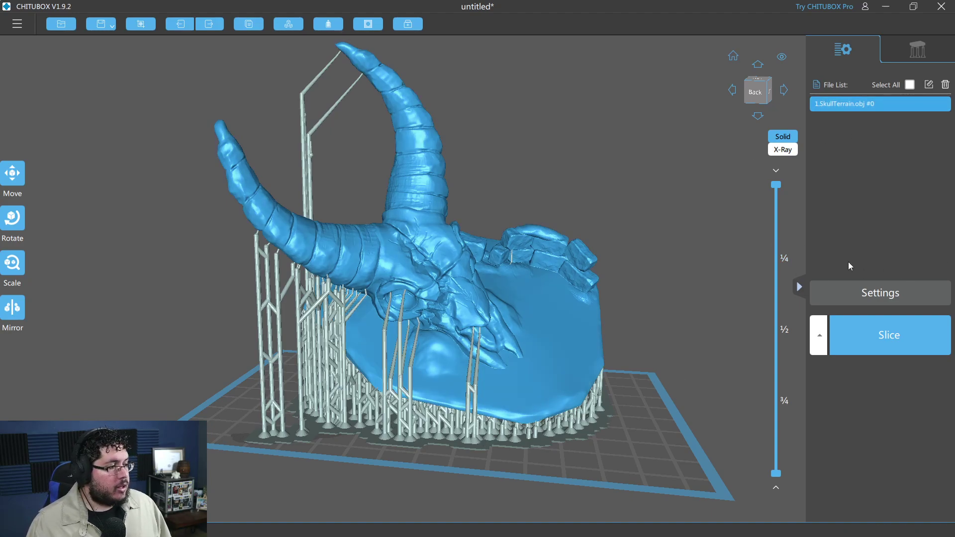
click(924, 55)
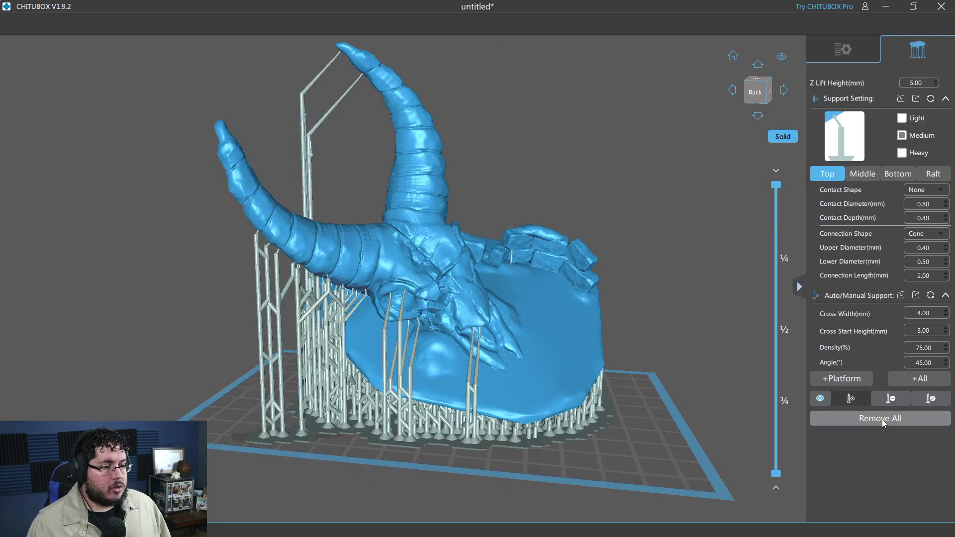
click(881, 419)
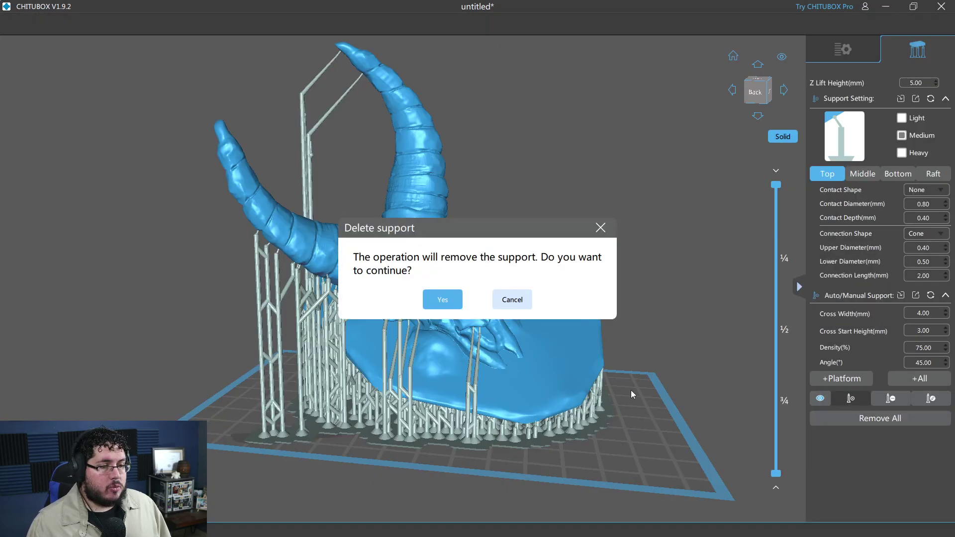
click(442, 299)
- Limit the visible layers to the lowest part of the base and add a heavy support at its lowest point
drag(467, 321, 779, 210)
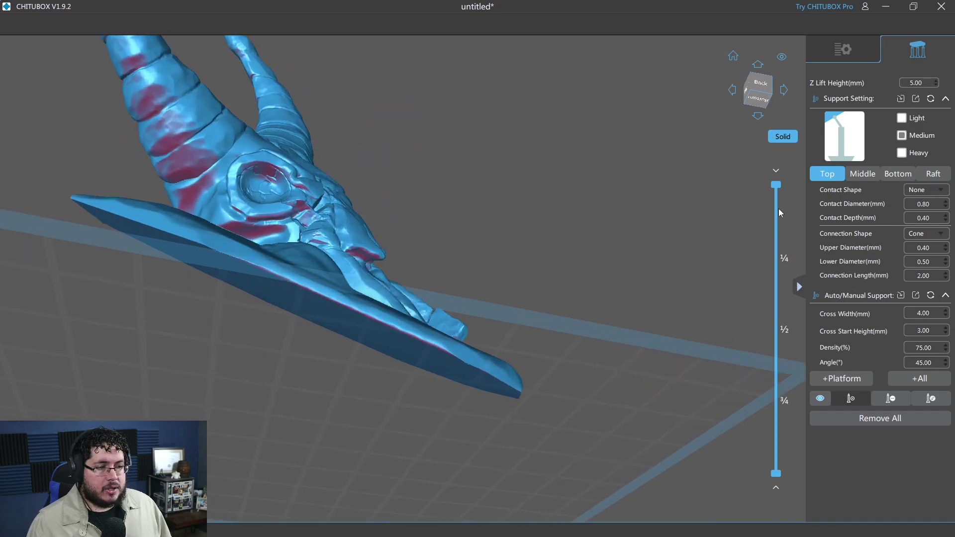
drag(781, 337, 773, 447)
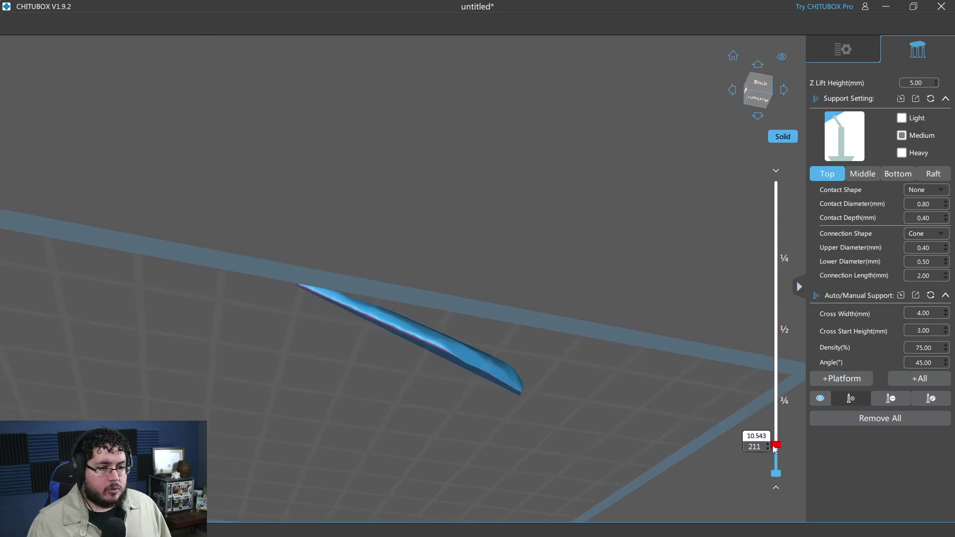
scroll(532, 377, up, 3)
scroll(287, 329, up, 3)
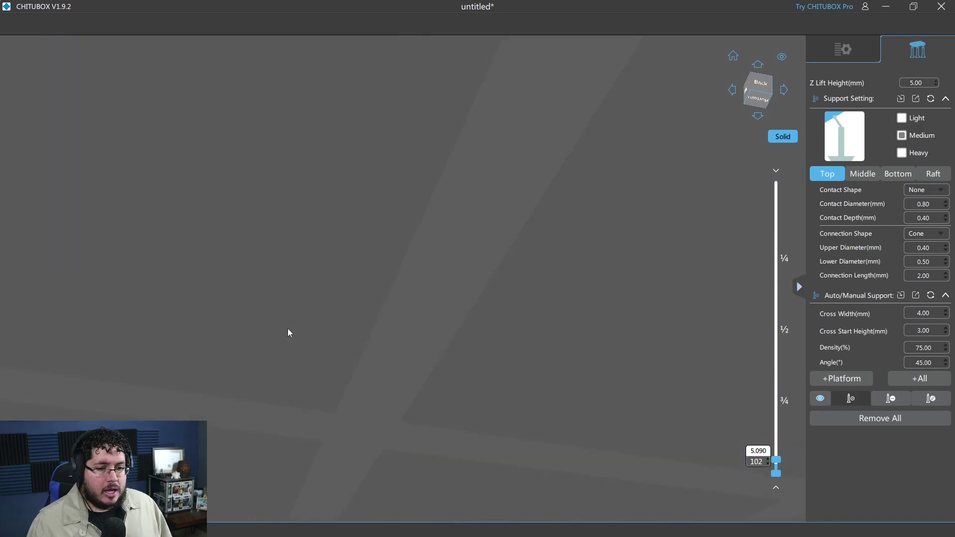
scroll(289, 329, down, 3)
scroll(421, 308, up, 4)
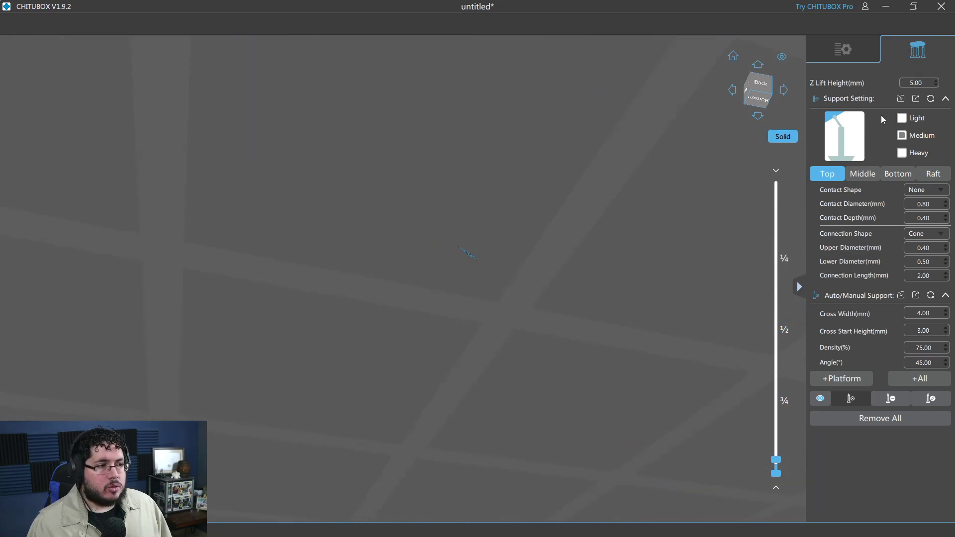
scroll(467, 251, down, 4)
drag(470, 255, 612, 363)
- Raise the visible layer limit and add heavy supports along the lower rim of the terrain base
drag(779, 464, 775, 432)
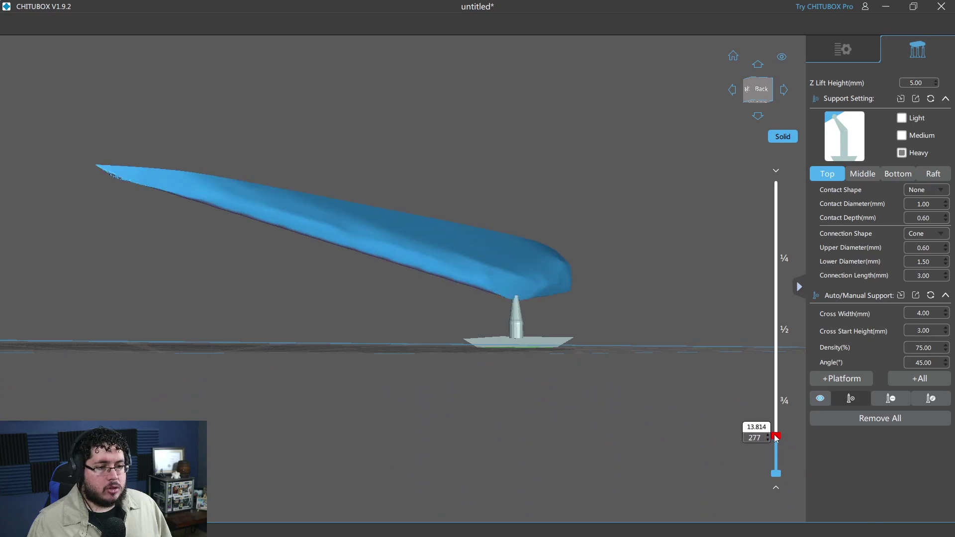
drag(448, 279, 487, 255)
scroll(488, 229, up, 6)
scroll(546, 233, down, 5)
drag(609, 241, 113, 169)
scroll(502, 227, up, 3)
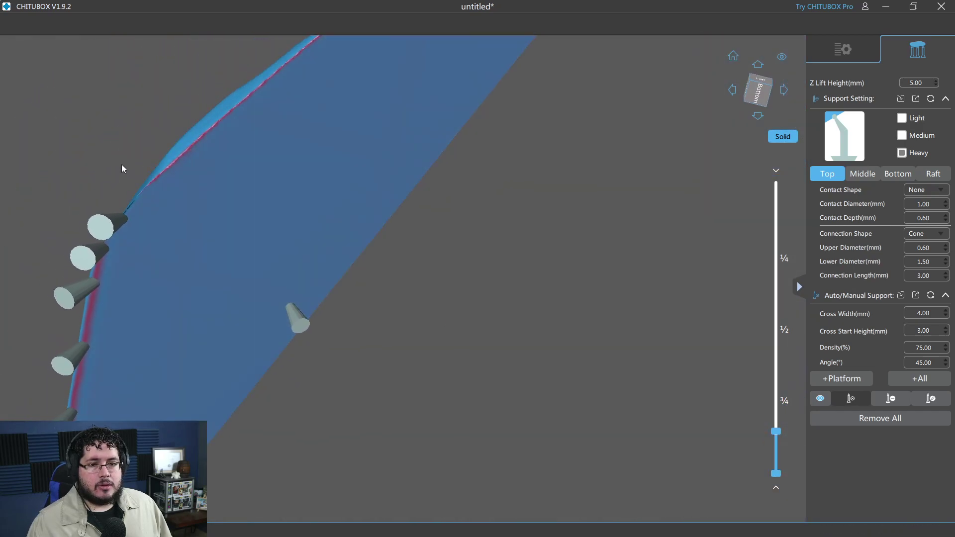
click(165, 175)
click(217, 130)
click(278, 74)
- Add a row of heavy supports across the flat underside of the visible lower base section
scroll(332, 94, down, 5)
drag(339, 131, 554, 270)
scroll(481, 258, up, 2)
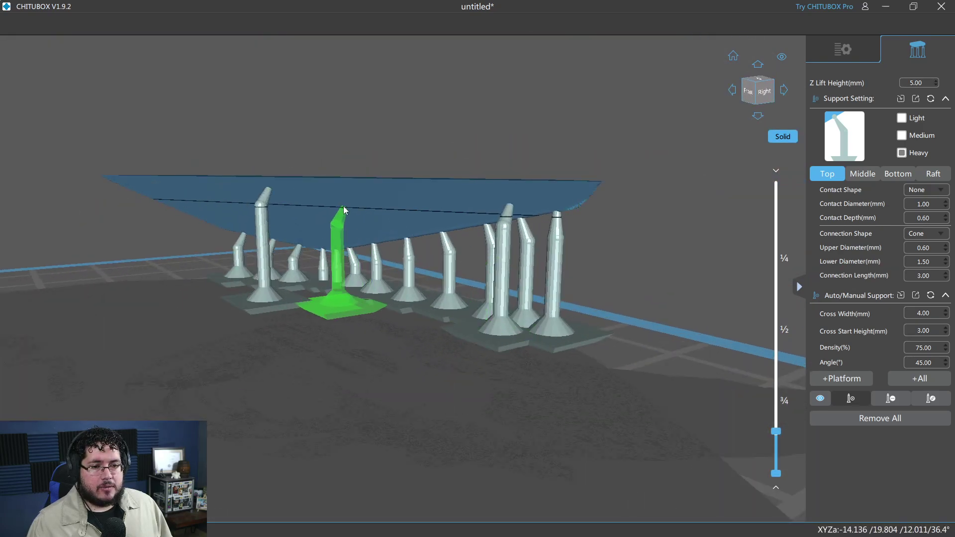
click(410, 196)
click(504, 189)
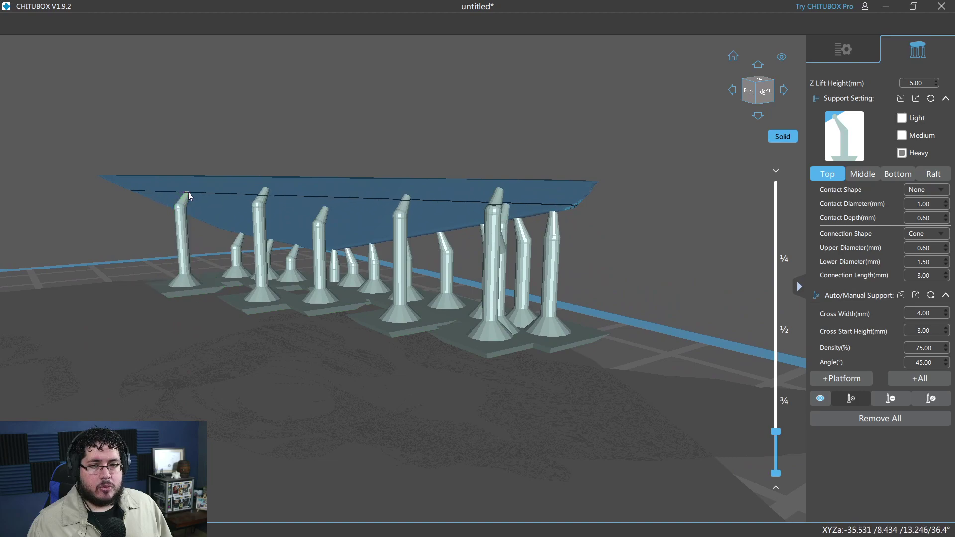
- Raise the visible layer limit and add heavy supports at the outer corners and along the sloping front edge of the base underside
drag(778, 436, 779, 366)
right_drag(642, 363, 627, 198)
scroll(592, 257, down, 3)
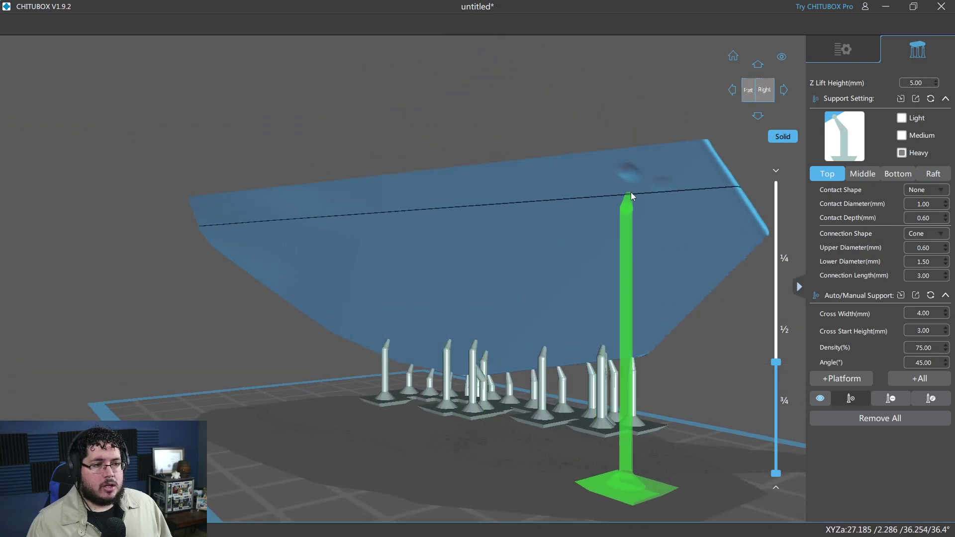
click(691, 152)
click(741, 237)
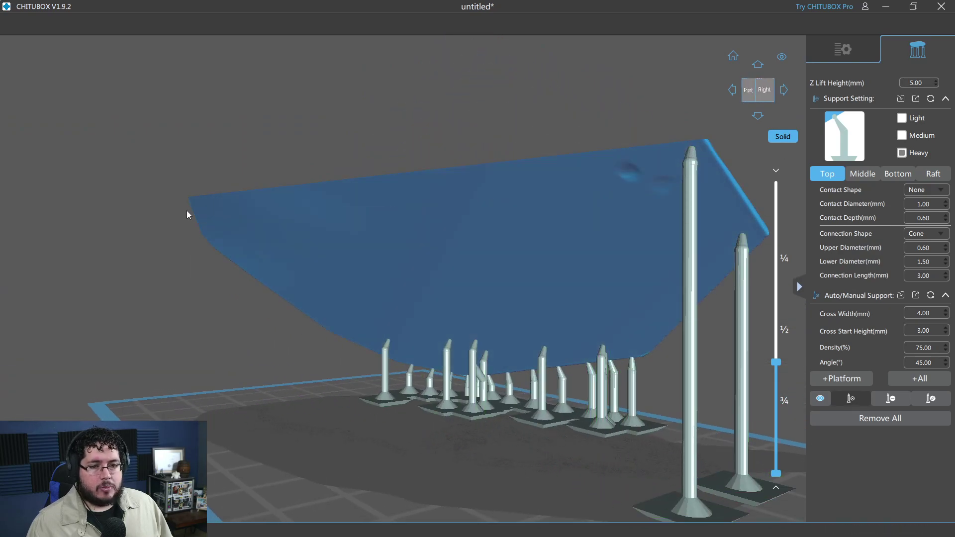
click(196, 209)
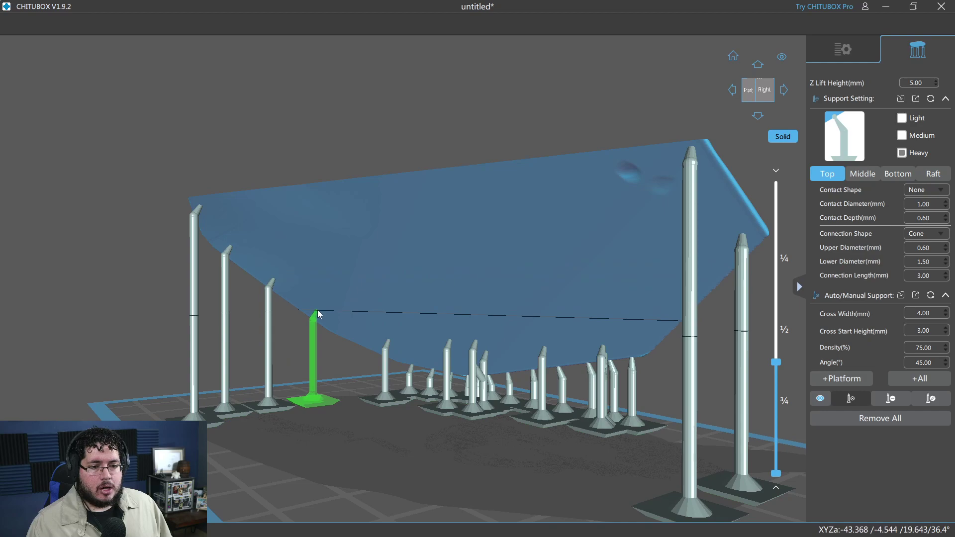
- Add heavy supports up the opposite sloping edge of the base underside to its outer corner
right_drag(354, 335, 543, 360)
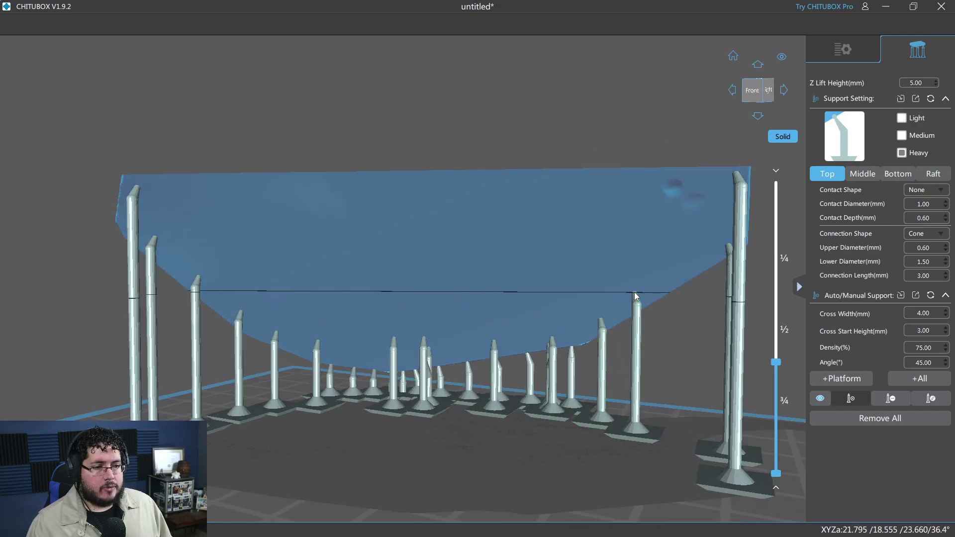
click(671, 271)
click(703, 252)
right_drag(656, 294, 224, 181)
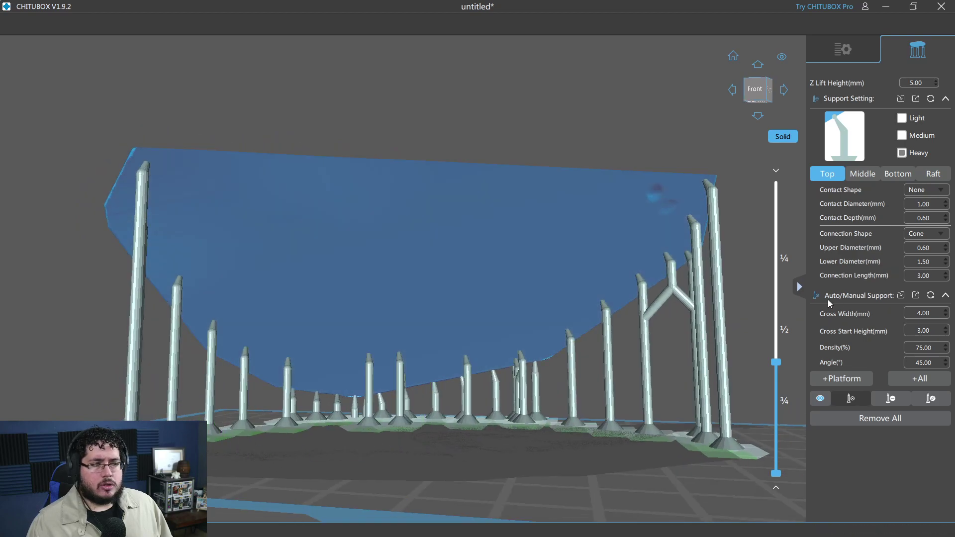
- Raise the visible layer limit further and add a row of heavy supports along the upper edge of the base underside
drag(779, 370, 776, 274)
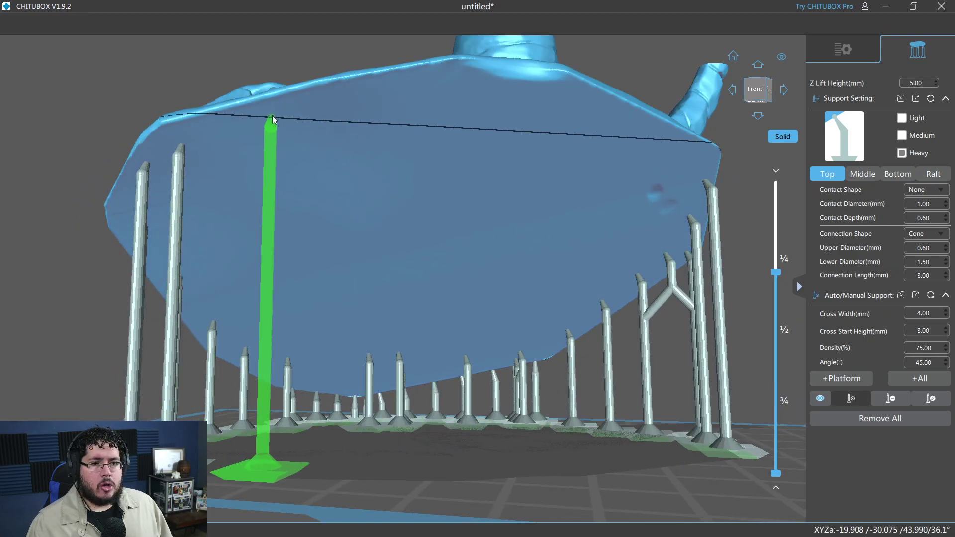
click(357, 102)
click(445, 102)
click(562, 115)
click(610, 117)
click(685, 146)
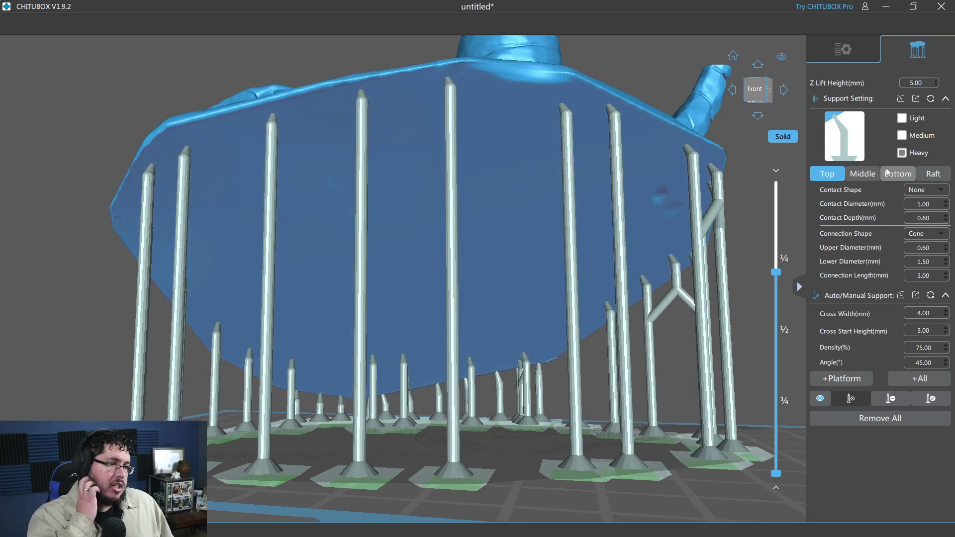
- Switch to medium supports and scatter them across the interior of the flat base underside between the heavy ones
click(903, 139)
right_drag(422, 279, 314, 205)
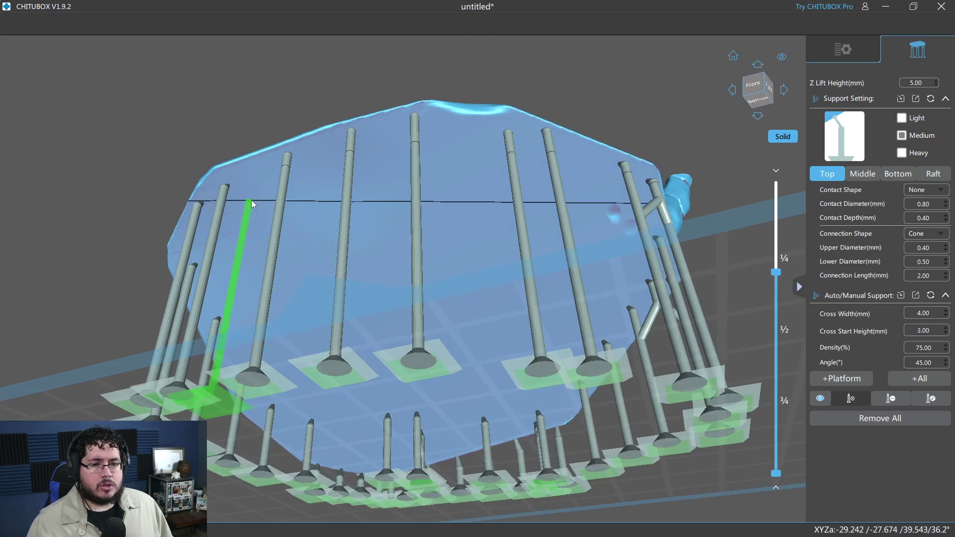
right_drag(251, 205, 285, 222)
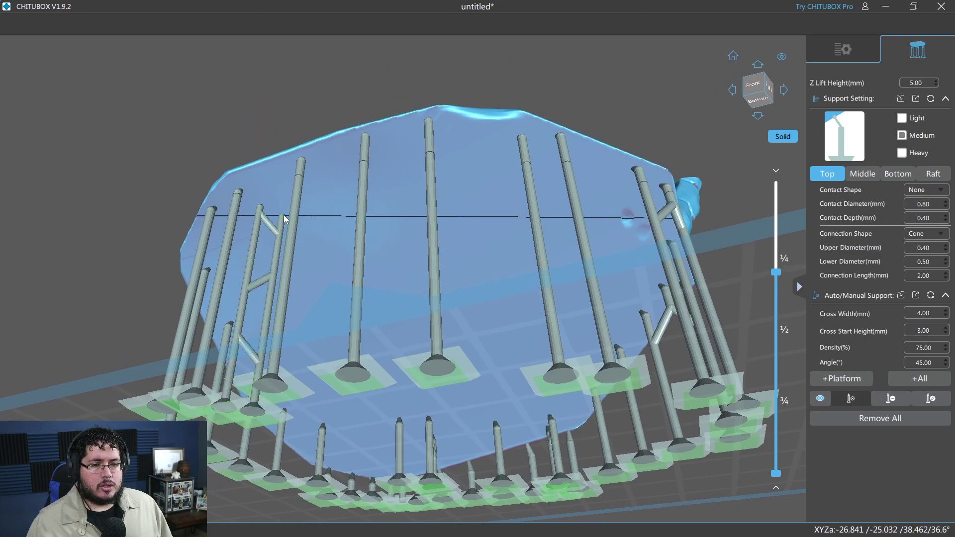
click(307, 220)
right_drag(336, 236, 345, 371)
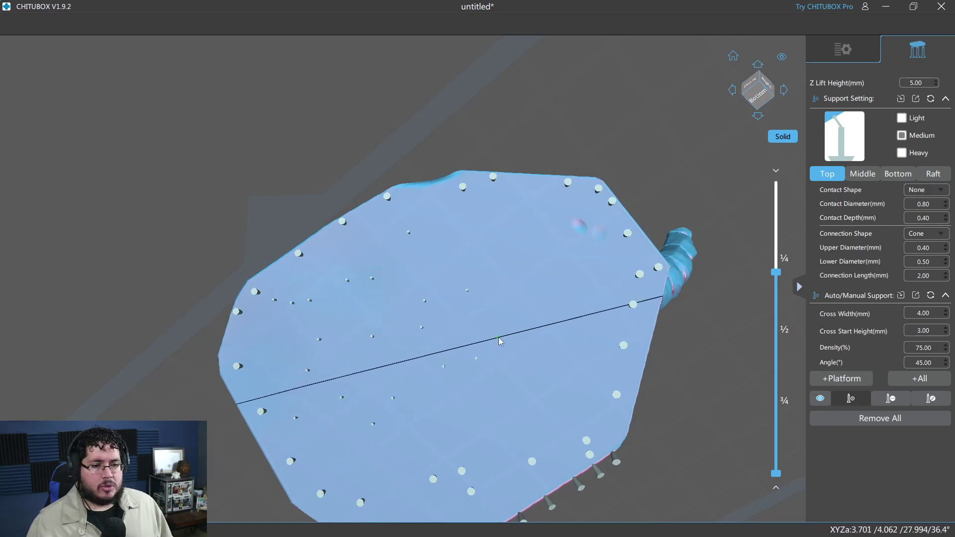
right_drag(492, 269, 529, 217)
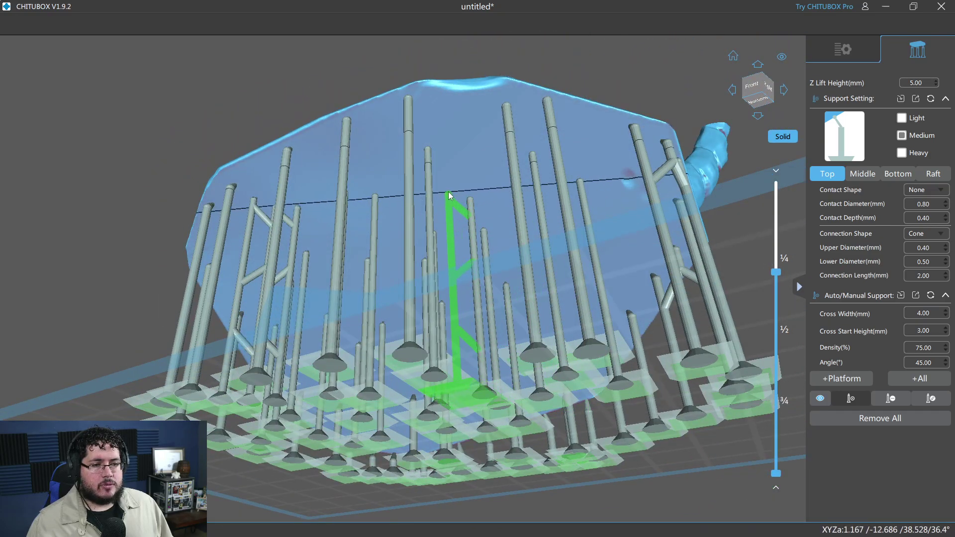
right_drag(449, 200, 560, 260)
click(523, 252)
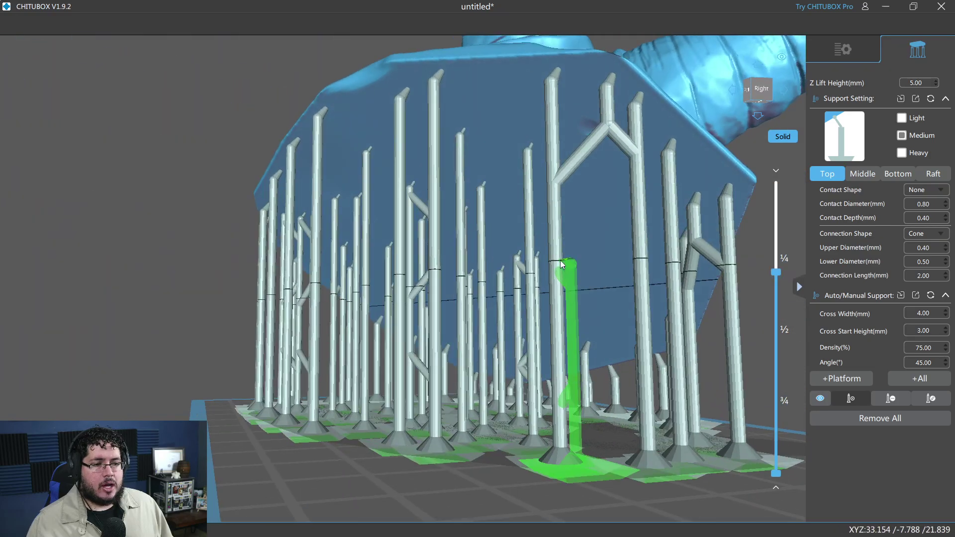
- Add medium supports to the underside of the skull's horn beside the eye socket
right_drag(620, 256, 407, 251)
scroll(445, 206, up, 5)
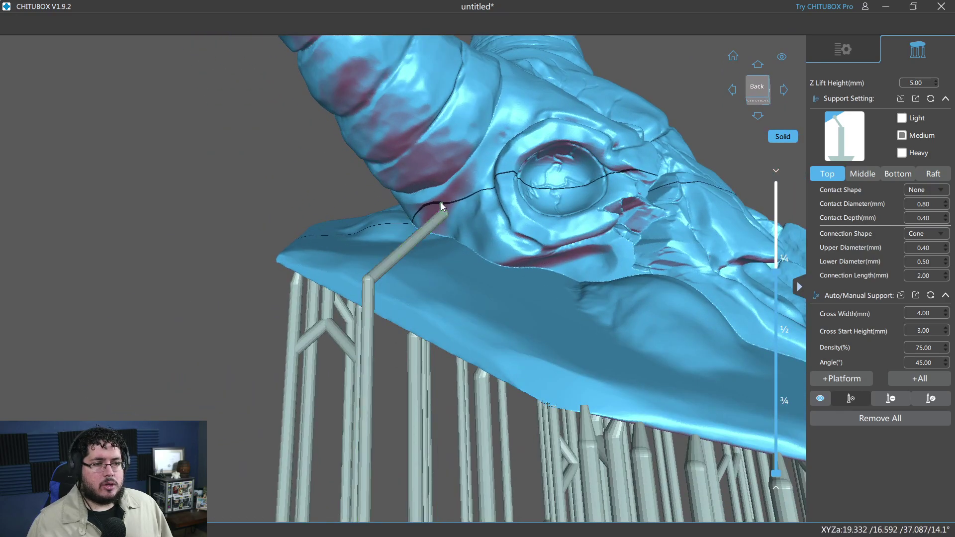
click(425, 178)
- Lower the visible layer limit to where the horn's separate island begins and add a medium support beneath that island
drag(776, 306, 770, 368)
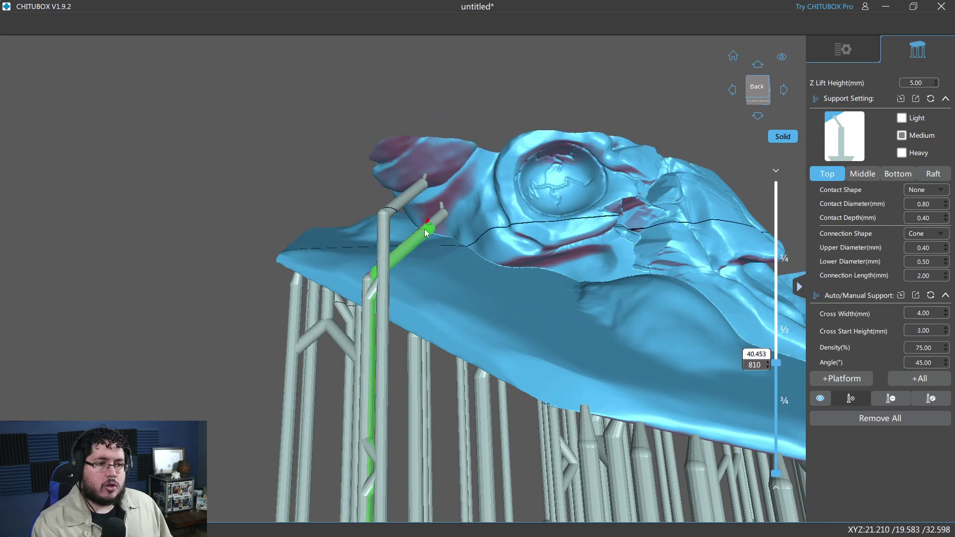
key(Down)
key(Down)
key(Down)
key(Down)
key(Down)
key(Down)
key(Down)
key(Down)
key(Down)
key(Down)
key(Down)
key(Down)
key(Down)
key(Down)
key(Down)
key(Down)
key(Down)
key(Down)
key(Down)
key(Down)
key(Down)
key(Down)
key(Down)
key(Down)
key(Down)
key(Down)
key(Down)
key(Down)
key(Down)
key(Down)
key(Down)
key(Down)
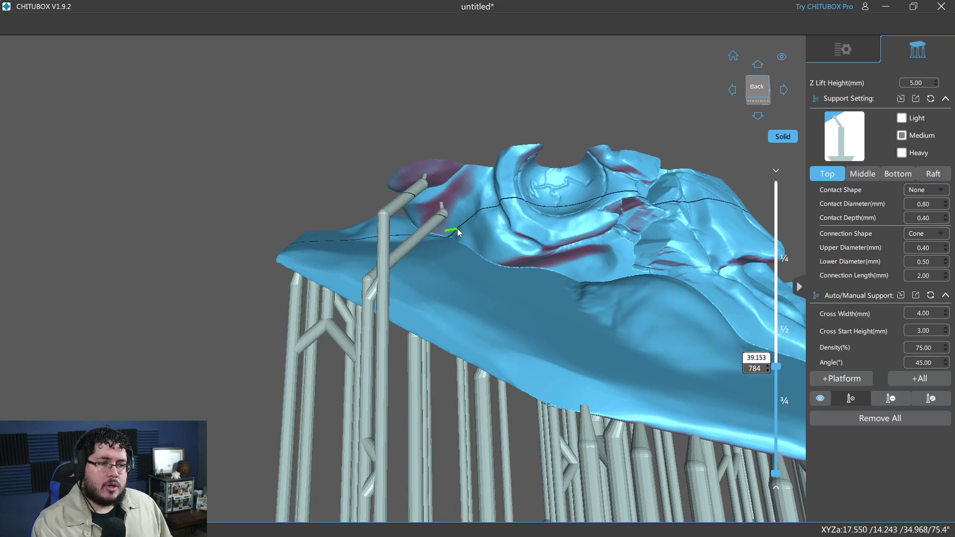
right_drag(473, 243, 443, 246)
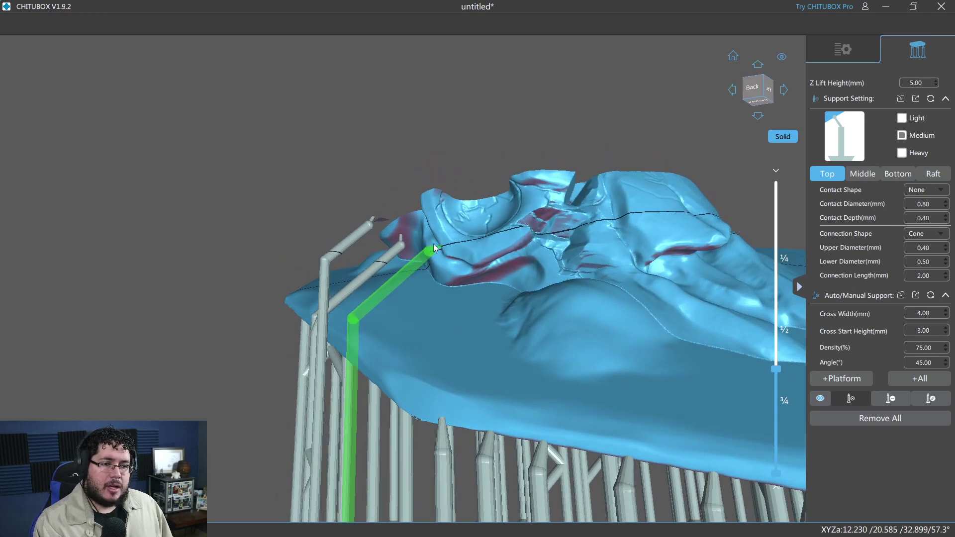
scroll(442, 246, up, 5)
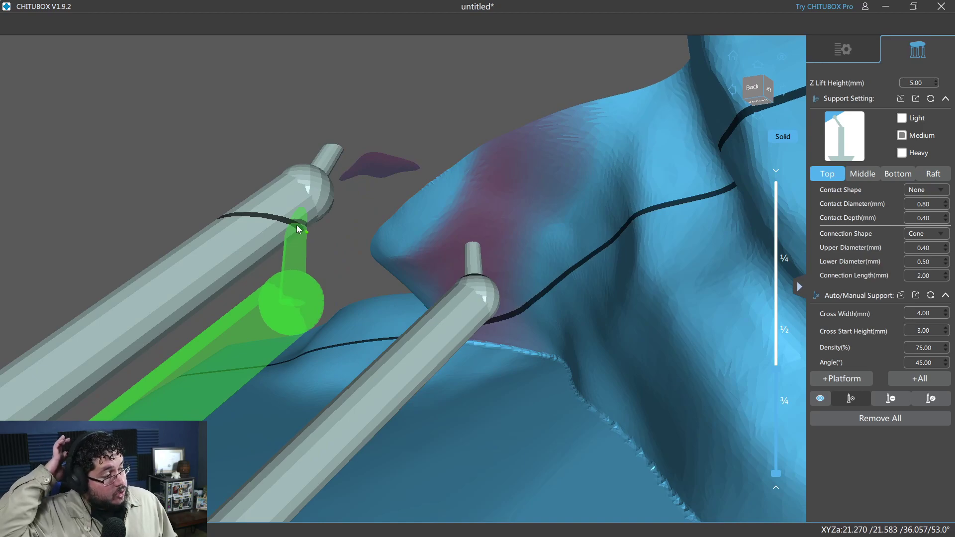
click(378, 172)
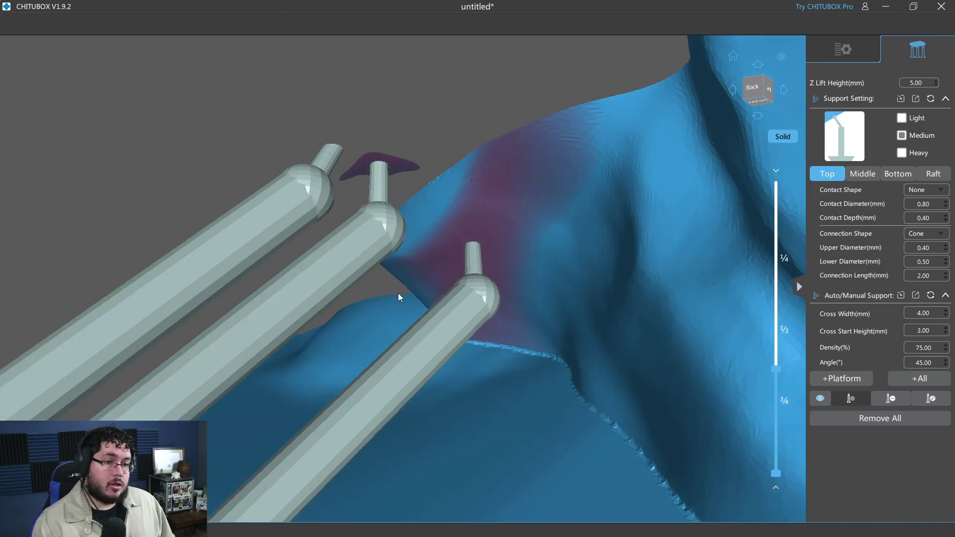
- Add two more medium supports next to the existing ones under the horn's lowest island
scroll(417, 207, up, 4)
mouse_move(428, 186)
right_down()
mouse_move(417, 207)
mouse_move(436, 174)
right_up()
scroll(425, 192, down, 7)
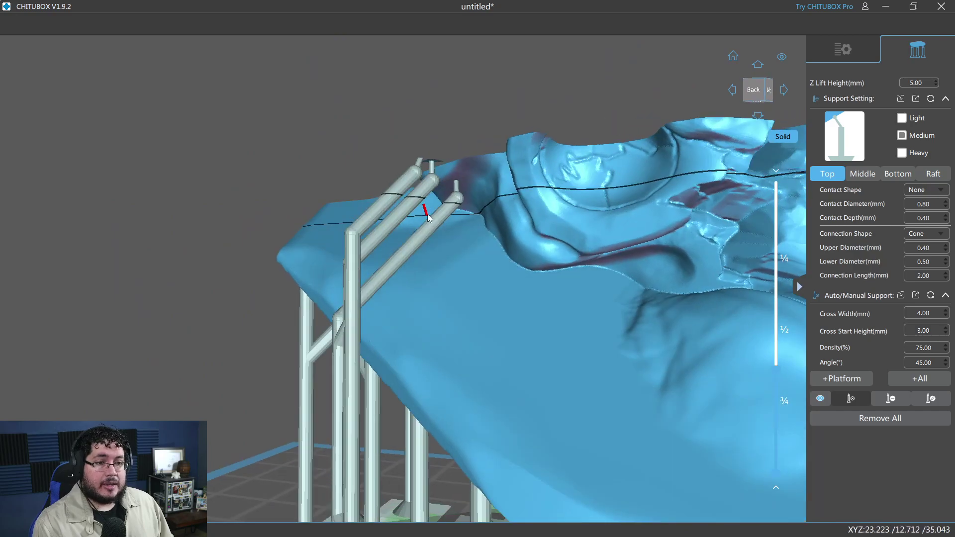
scroll(435, 151, up, 4)
scroll(435, 151, down, 3)
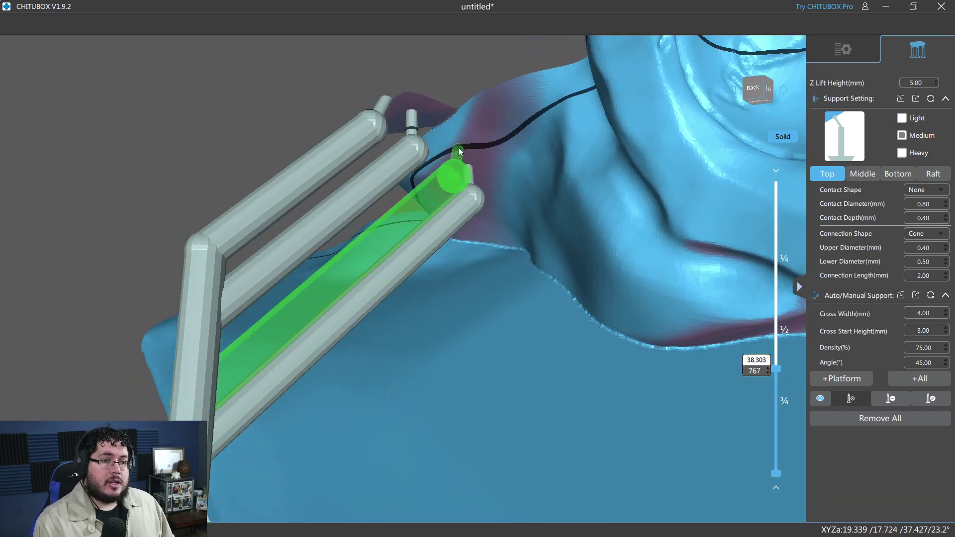
scroll(458, 147, down, 4)
right_drag(458, 147, 566, 72)
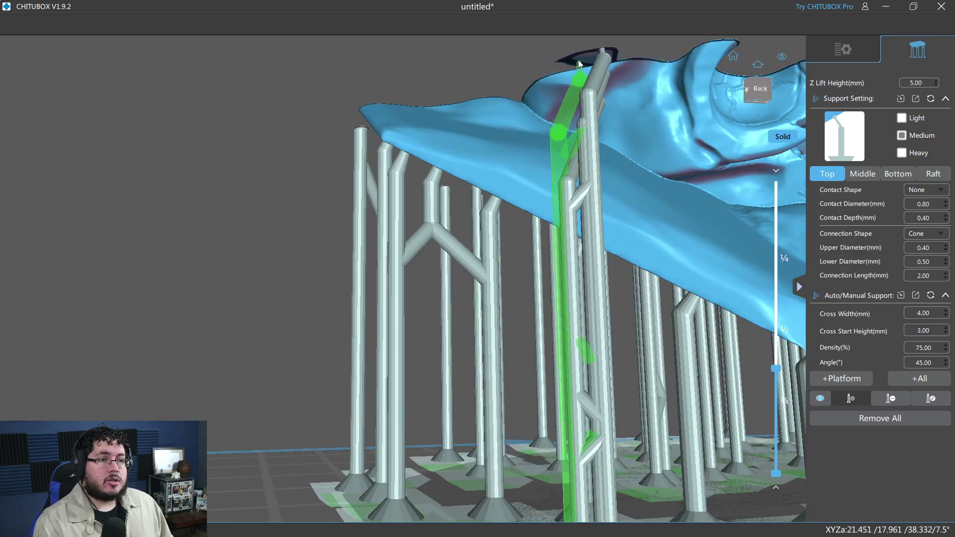
click(586, 60)
click(578, 58)
mouse_move(578, 59)
right_down()
mouse_move(523, 113)
mouse_move(536, 147)
right_up()
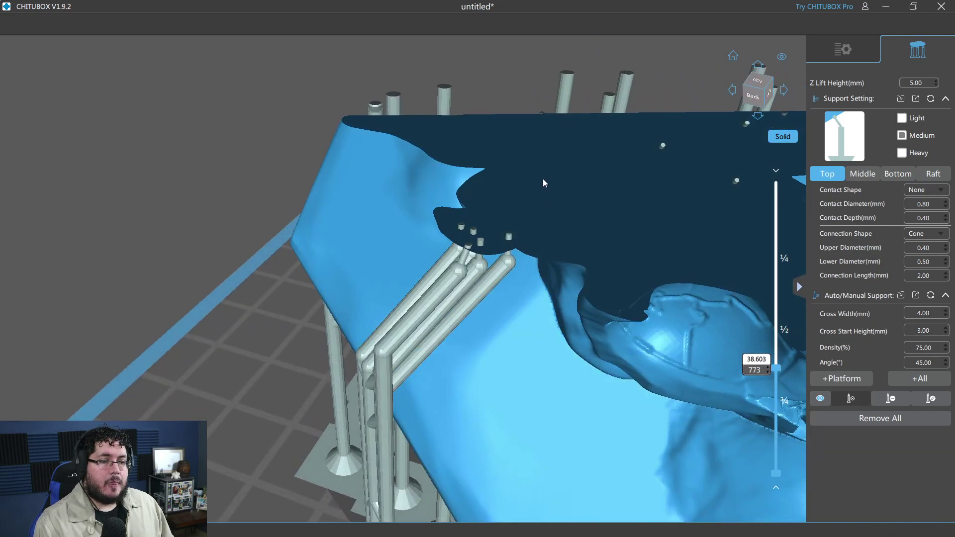
- Step the visible layers up and down through the horn and skull cross-sections to check for unsupported islands
right_drag(558, 203, 577, 253)
key(Up)
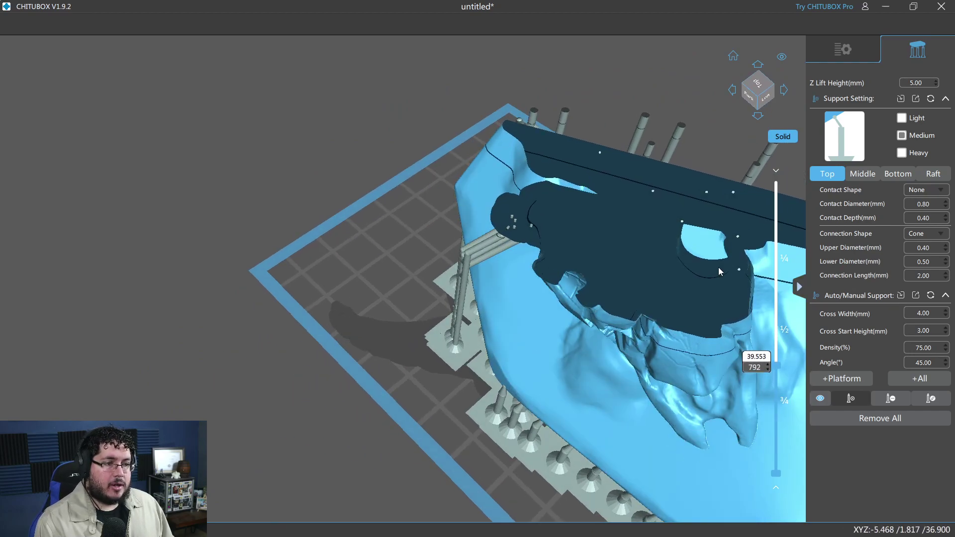
key(Up)
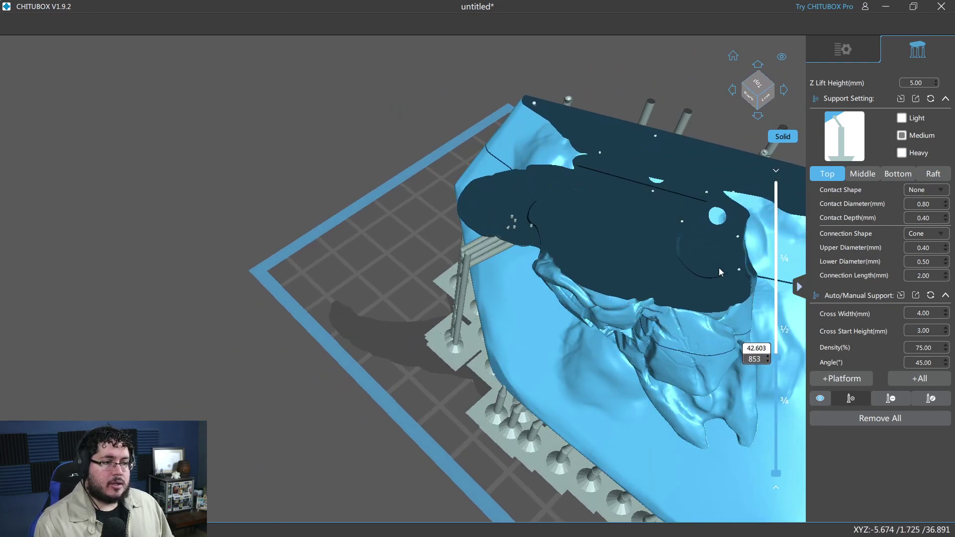
key(Up)
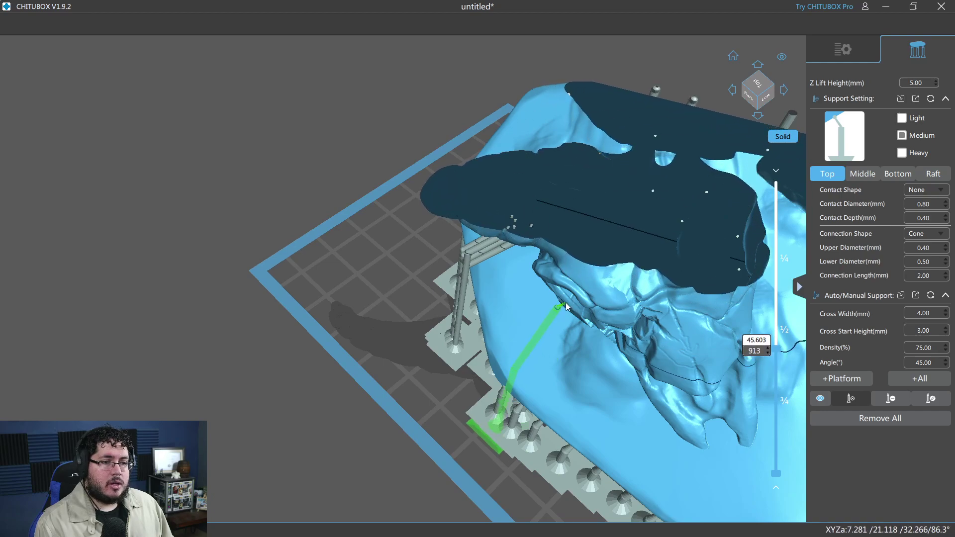
key(Down)
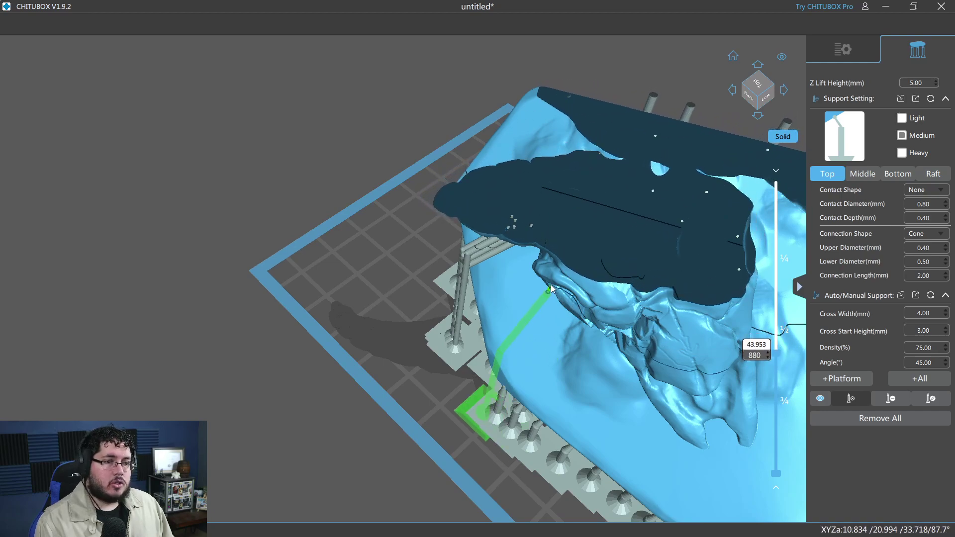
key(Up)
key(Up)
key(Up)
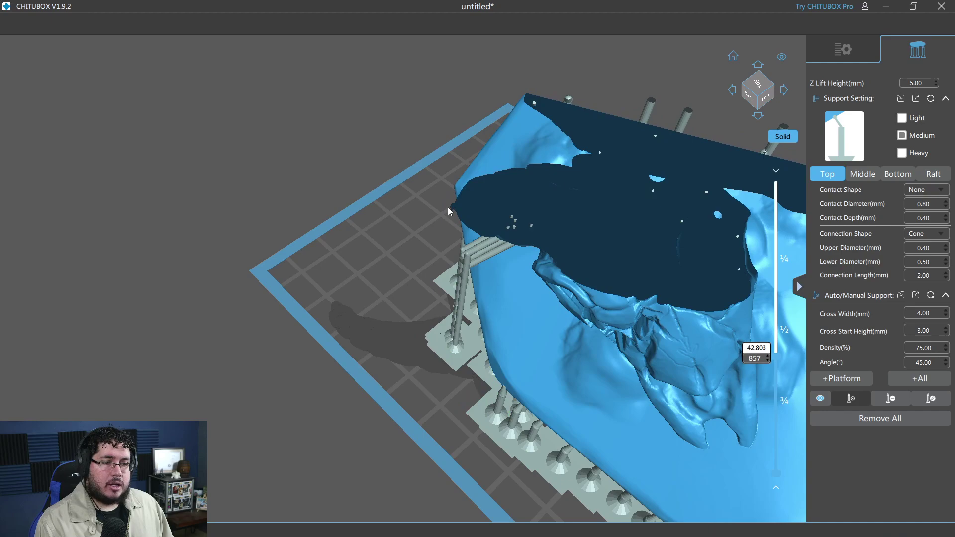
- Zoom in on the horn's outer end at the current layer and add a medium support beneath it
scroll(448, 209, up, 5)
scroll(490, 224, down, 5)
right_drag(492, 214, 485, 110)
scroll(472, 119, up, 5)
scroll(459, 129, down, 3)
middle_drag(459, 129, 276, 286)
click(239, 336)
- Raise the visible layer limit step by step through the skull and curved stone wall, checking the cross-sections for unsupported islands
right_drag(291, 195, 283, 288)
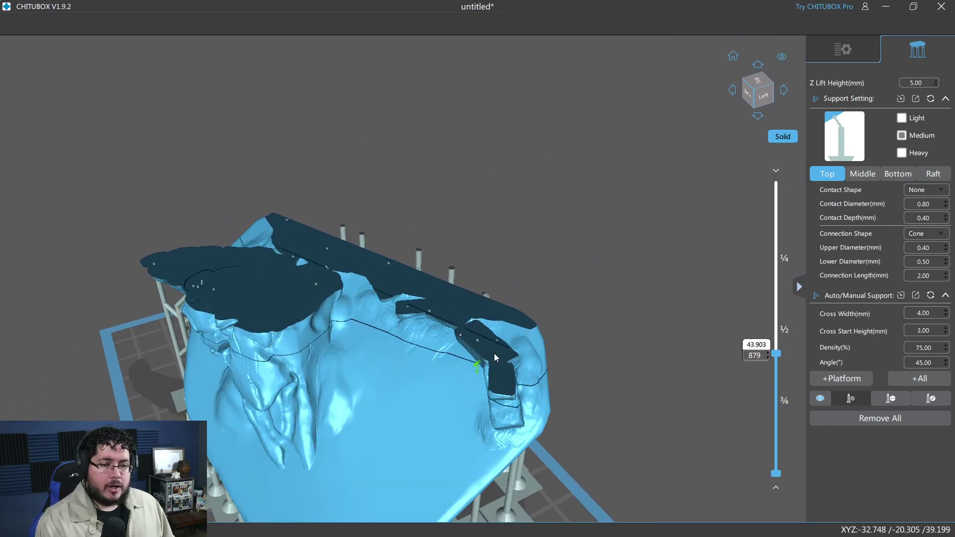
scroll(620, 320, up, 2)
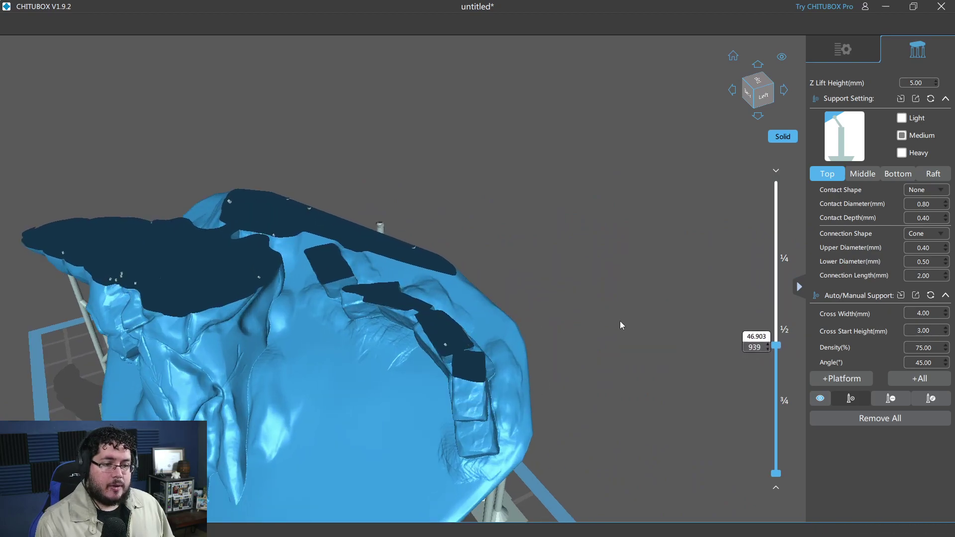
scroll(620, 321, up, 3)
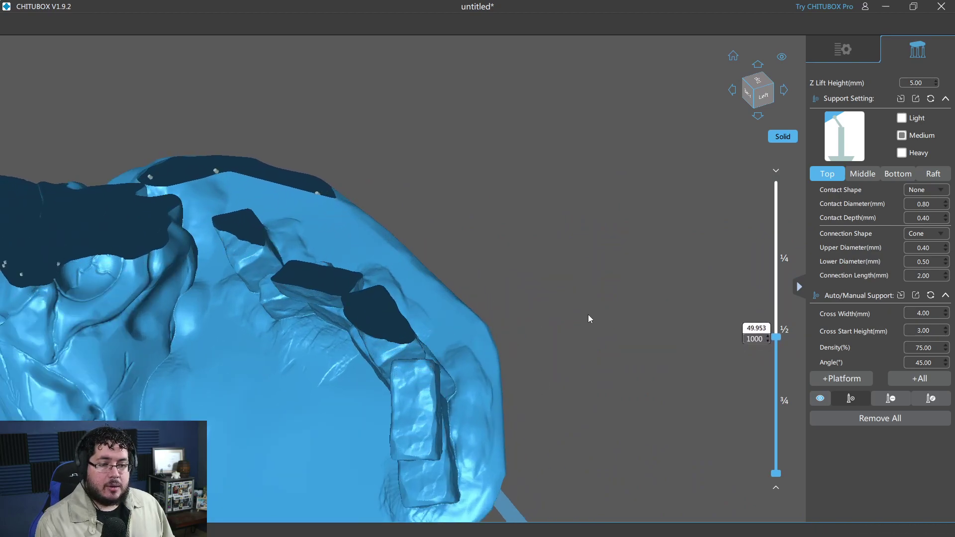
key(Up)
key(Up)
key(Up)
key(Up)
key(Up)
key(Up)
key(Up)
key(Up)
key(Up)
key(Up)
key(Up)
key(Up)
key(Up)
key(Up)
key(Up)
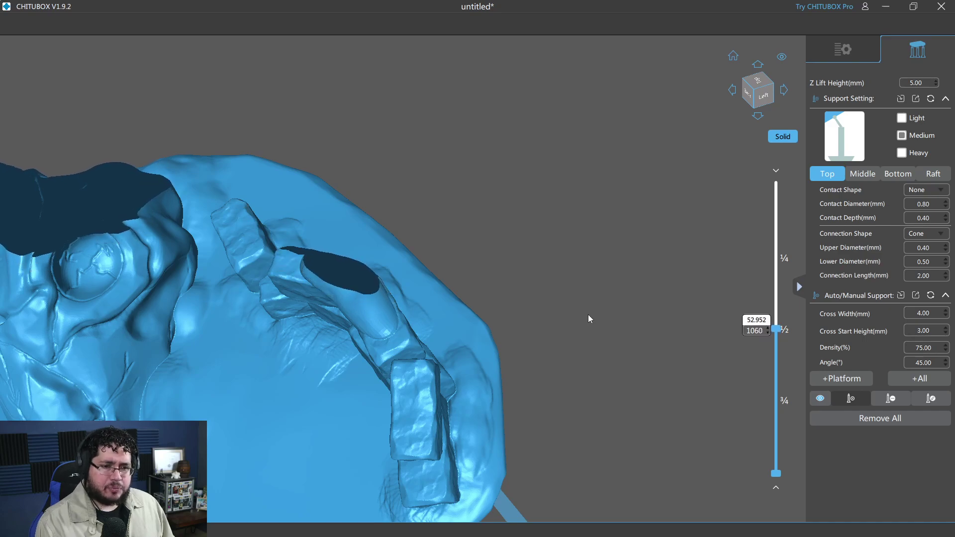
key(Up)
key(Up)
key(Up)
key(Up)
key(Up)
key(Up)
key(Up)
key(Up)
key(Up)
key(Up)
key(Up)
key(Up)
key(Up)
key(Up)
key(Up)
key(Up)
key(Up)
key(Up)
key(Up)
key(Up)
- Continue raising the visible layers through both horns to check for islands, up to the model's full height at layer 2109
scroll(587, 314, down, 5)
right_drag(481, 296, 539, 257)
key(Up)
key(Up)
key(Up)
key(Up)
key(Up)
key(Up)
key(Up)
key(Up)
key(Up)
key(Up)
key(Up)
key(Up)
key(Up)
key(Up)
key(Up)
key(Up)
key(Up)
key(Up)
key(Up)
key(Up)
right_drag(571, 288, 616, 306)
key(Up)
key(Up)
key(Up)
key(Up)
key(Up)
key(Up)
key(Up)
key(Up)
key(Up)
key(Up)
key(Up)
key(Up)
key(Up)
key(Up)
key(Up)
key(Up)
key(Up)
key(Up)
key(Up)
key(Up)
drag(777, 308, 779, 240)
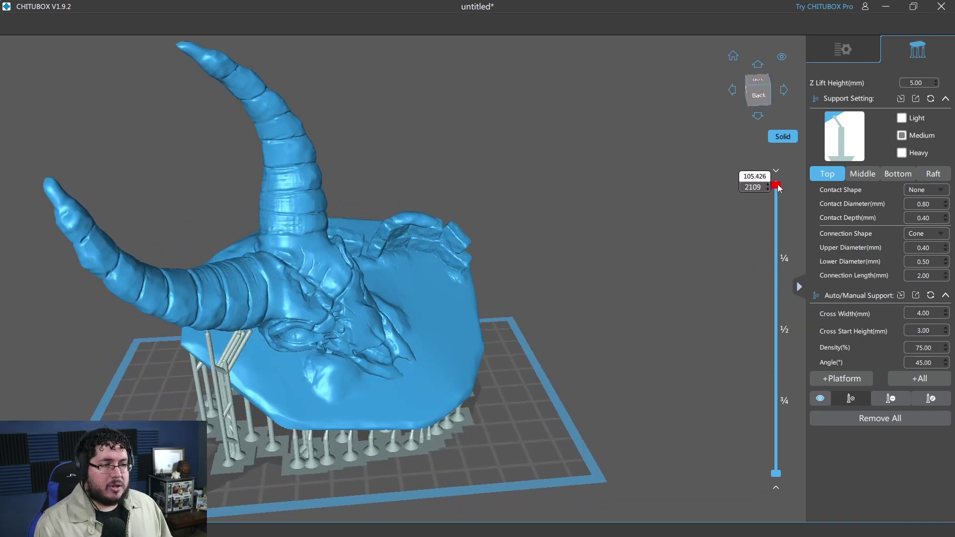
- Examine the fully displayed model and its supports from the front, sides and underside of the base and horns
scroll(495, 326, down, 3)
right_drag(496, 326, 238, 384)
scroll(320, 350, up, 2)
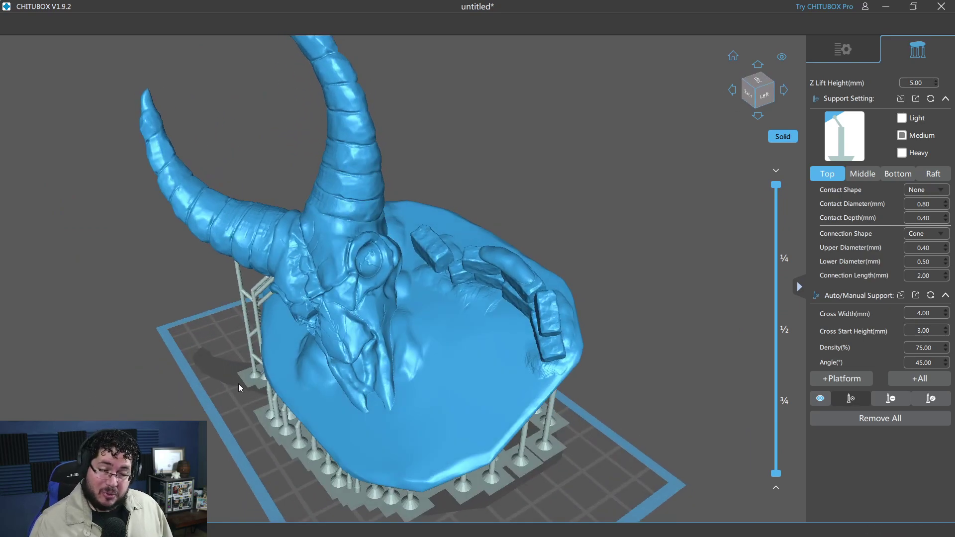
scroll(239, 388, down, 3)
right_drag(525, 311, 445, 327)
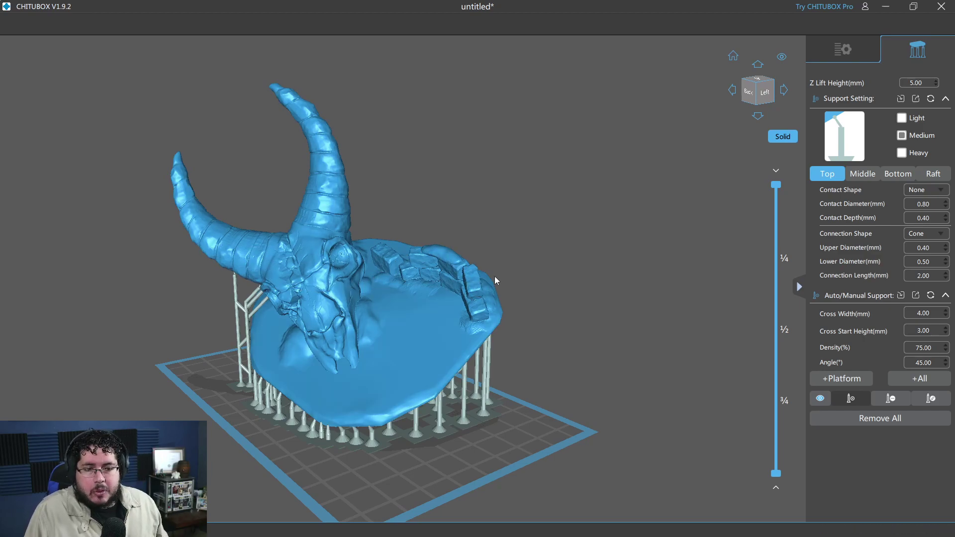
scroll(488, 284, down, 1)
scroll(438, 337, up, 1)
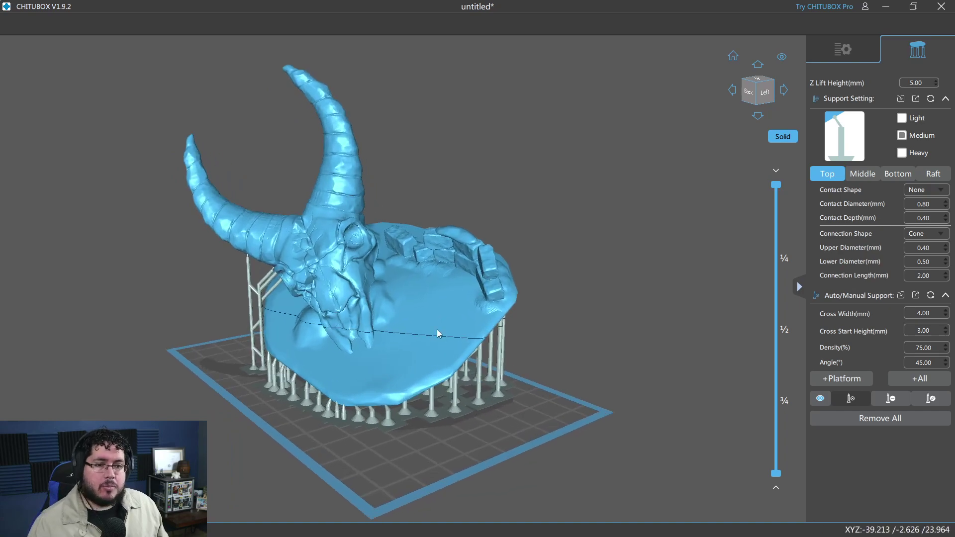
drag(392, 268, 572, 266)
drag(562, 249, 539, 248)
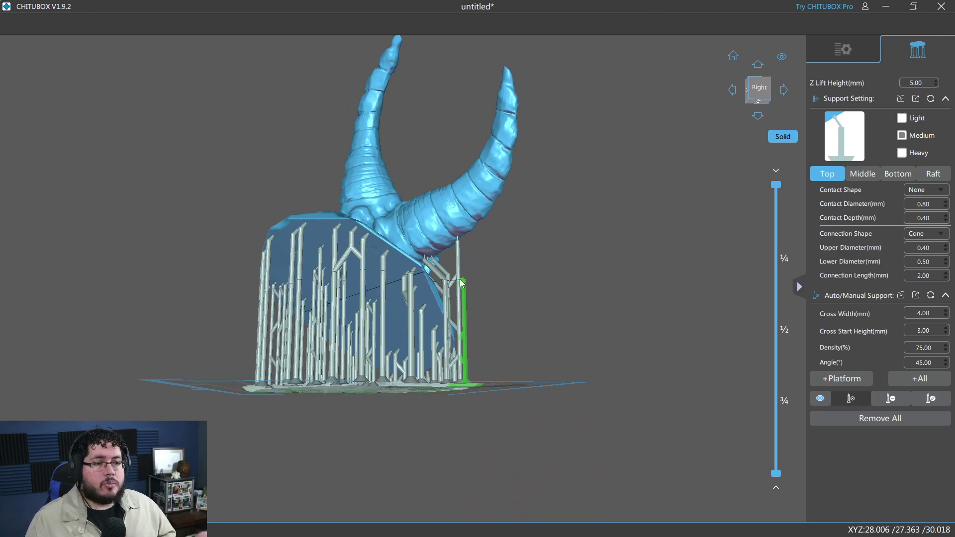
drag(461, 283, 450, 338)
scroll(451, 338, up, 2)
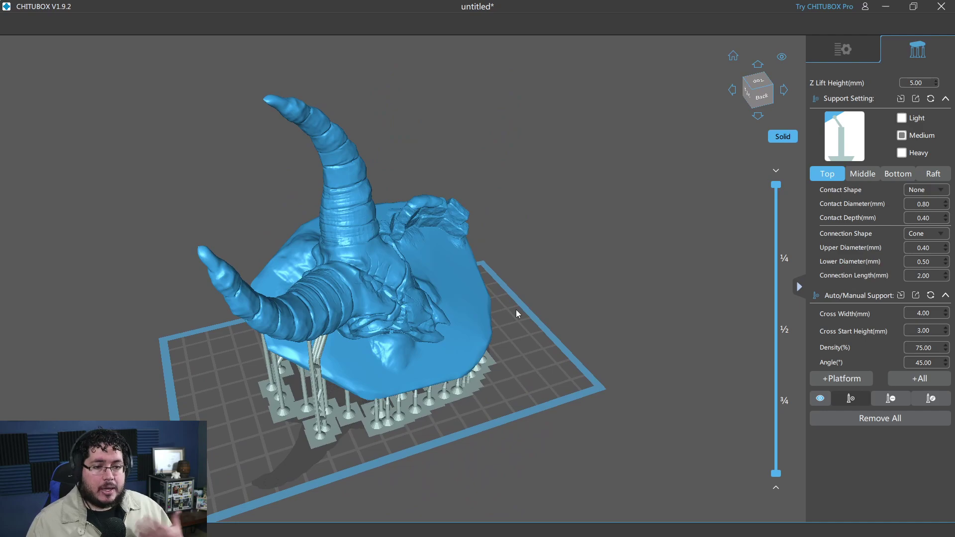
drag(515, 309, 483, 291)
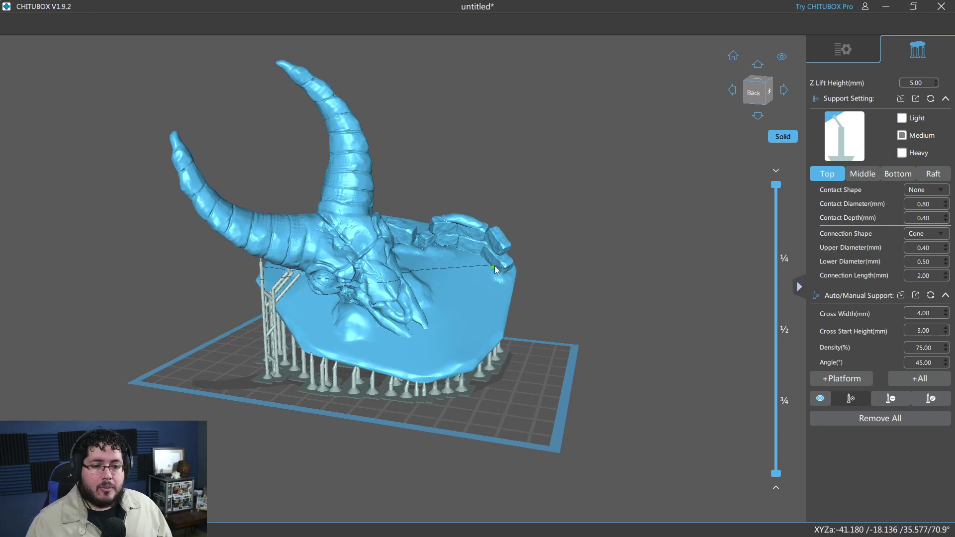
scroll(509, 262, down, 4)
scroll(562, 320, up, 4)
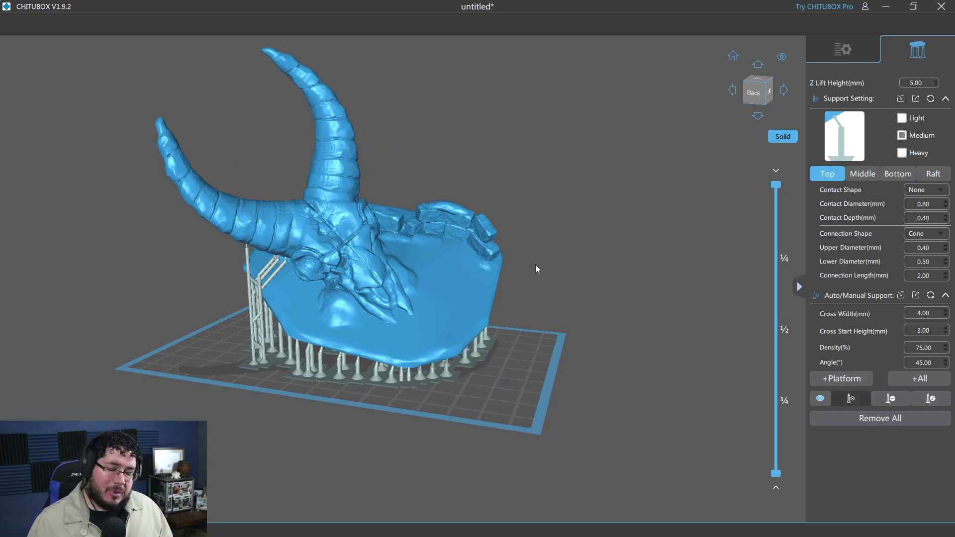
scroll(537, 261, up, 2)
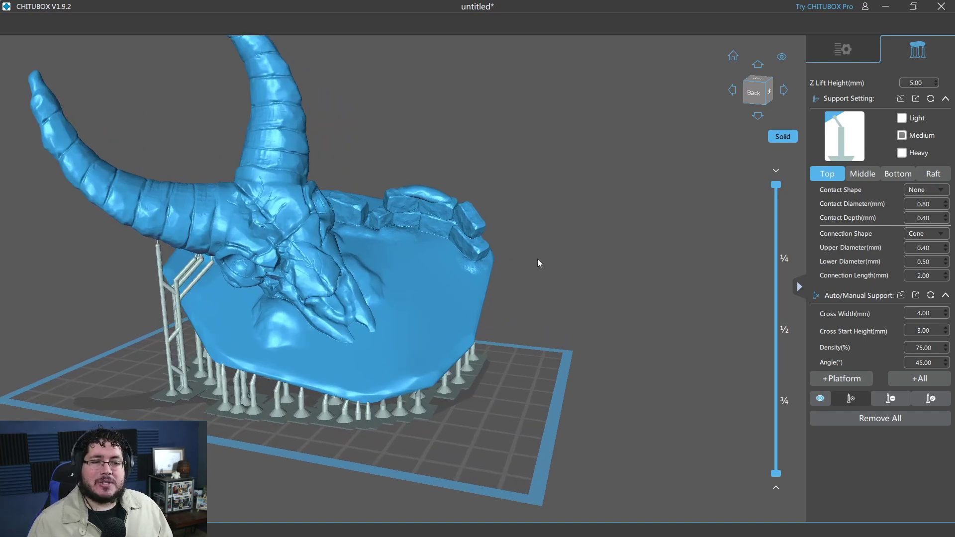